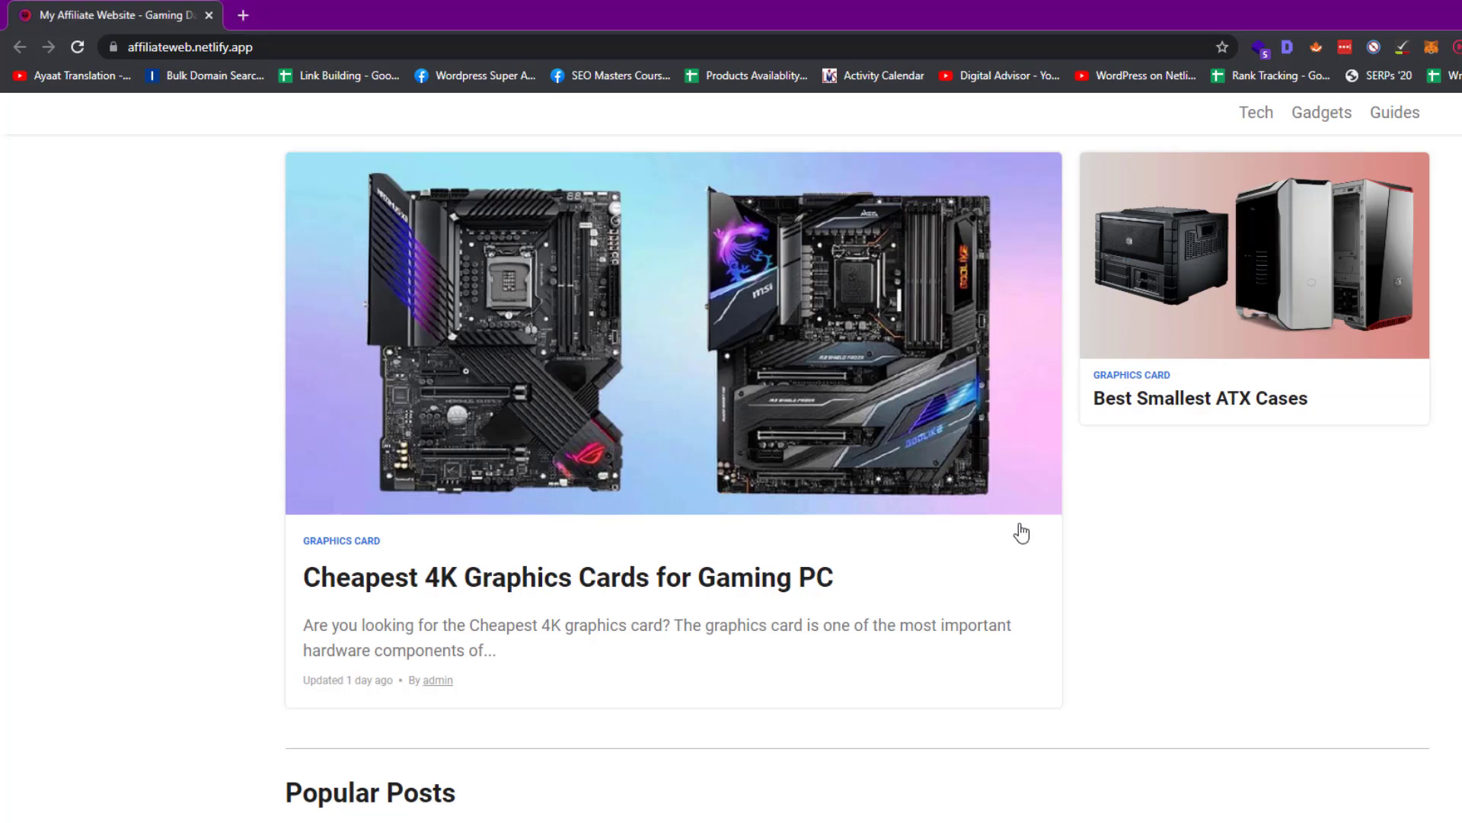
Open the 'Cheapest 4K Graphics Cards for Gaming PC' post, scroll through it, and return to the top
scroll(859, 515, "down", 7)
scroll(810, 434, "up", 7)
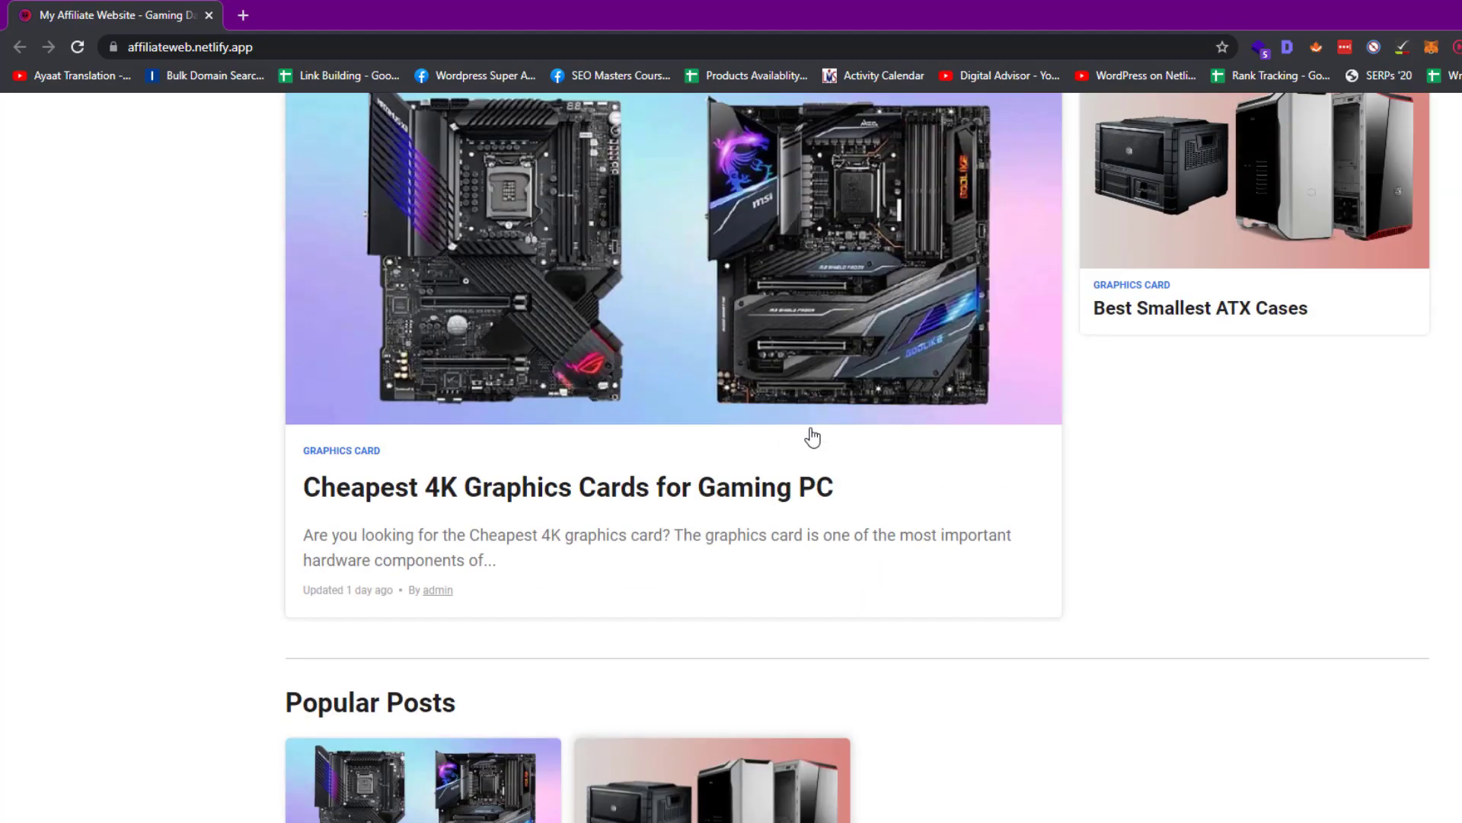
left_click(809, 429)
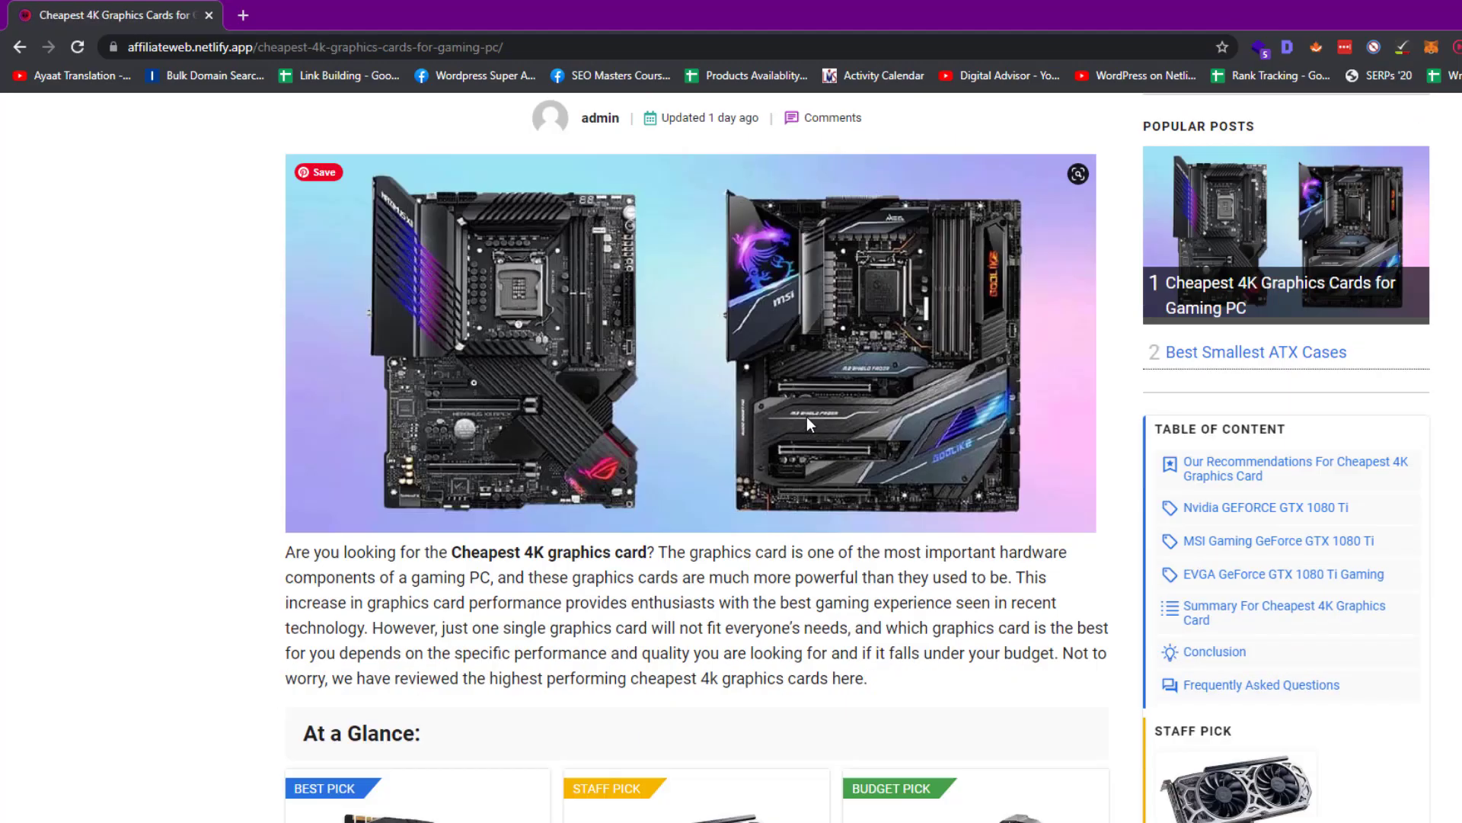
scroll(808, 426, "down", 15)
scroll(813, 432, "down", 20)
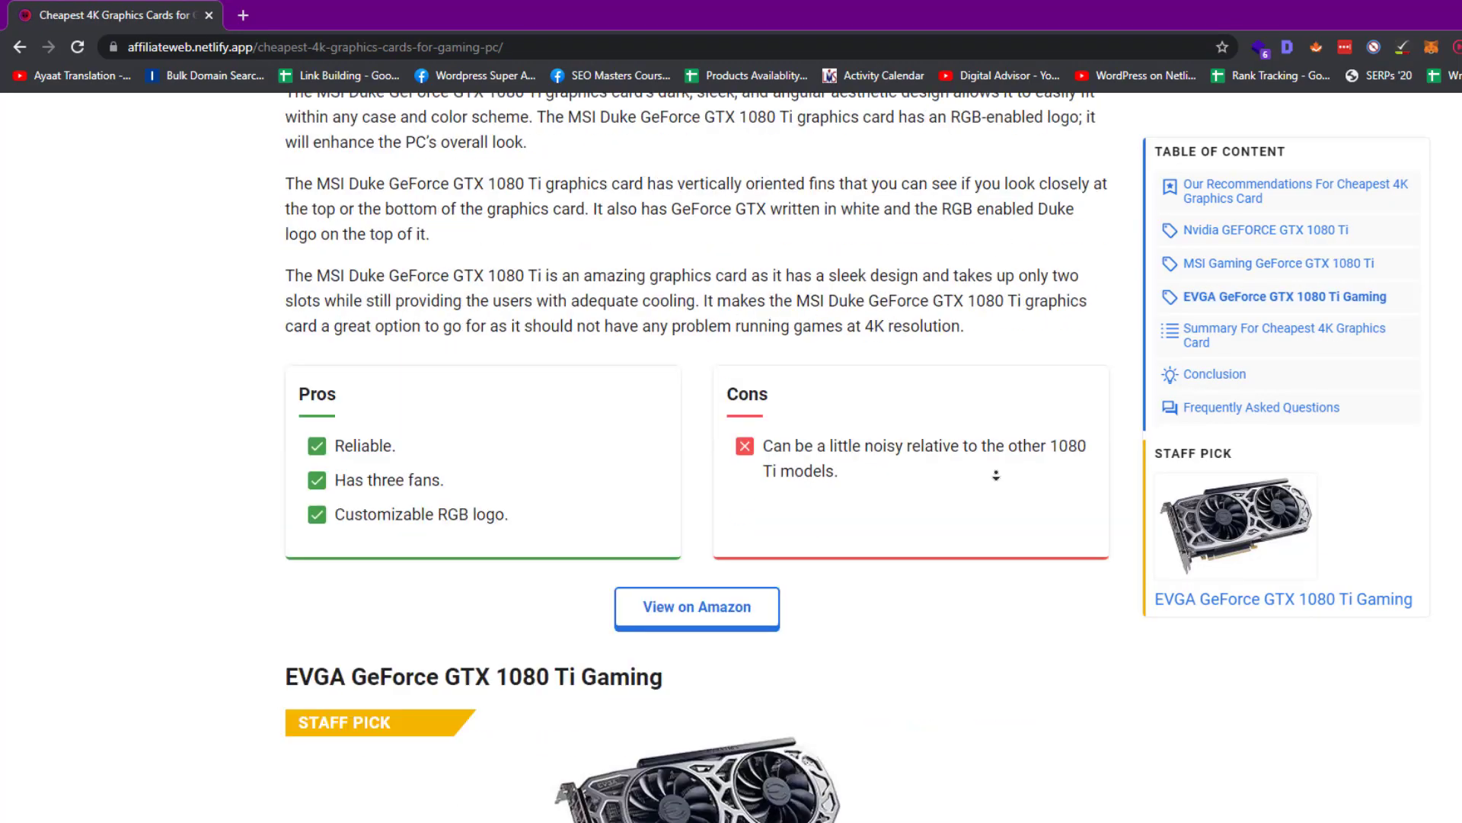
left_click(1162, 286)
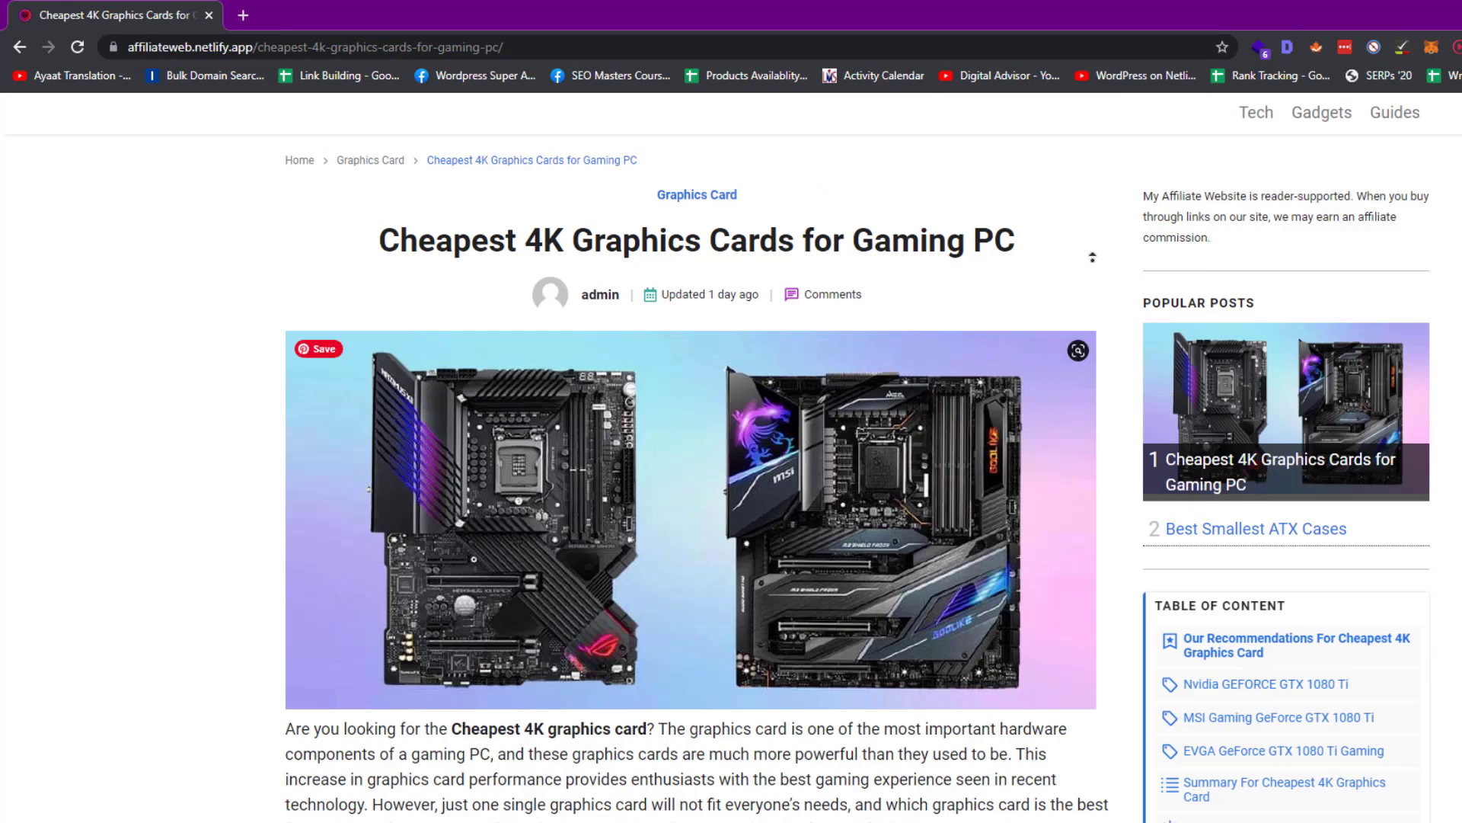
Search Google for 'bitnami download' in a new tab
key("ctrl+t")
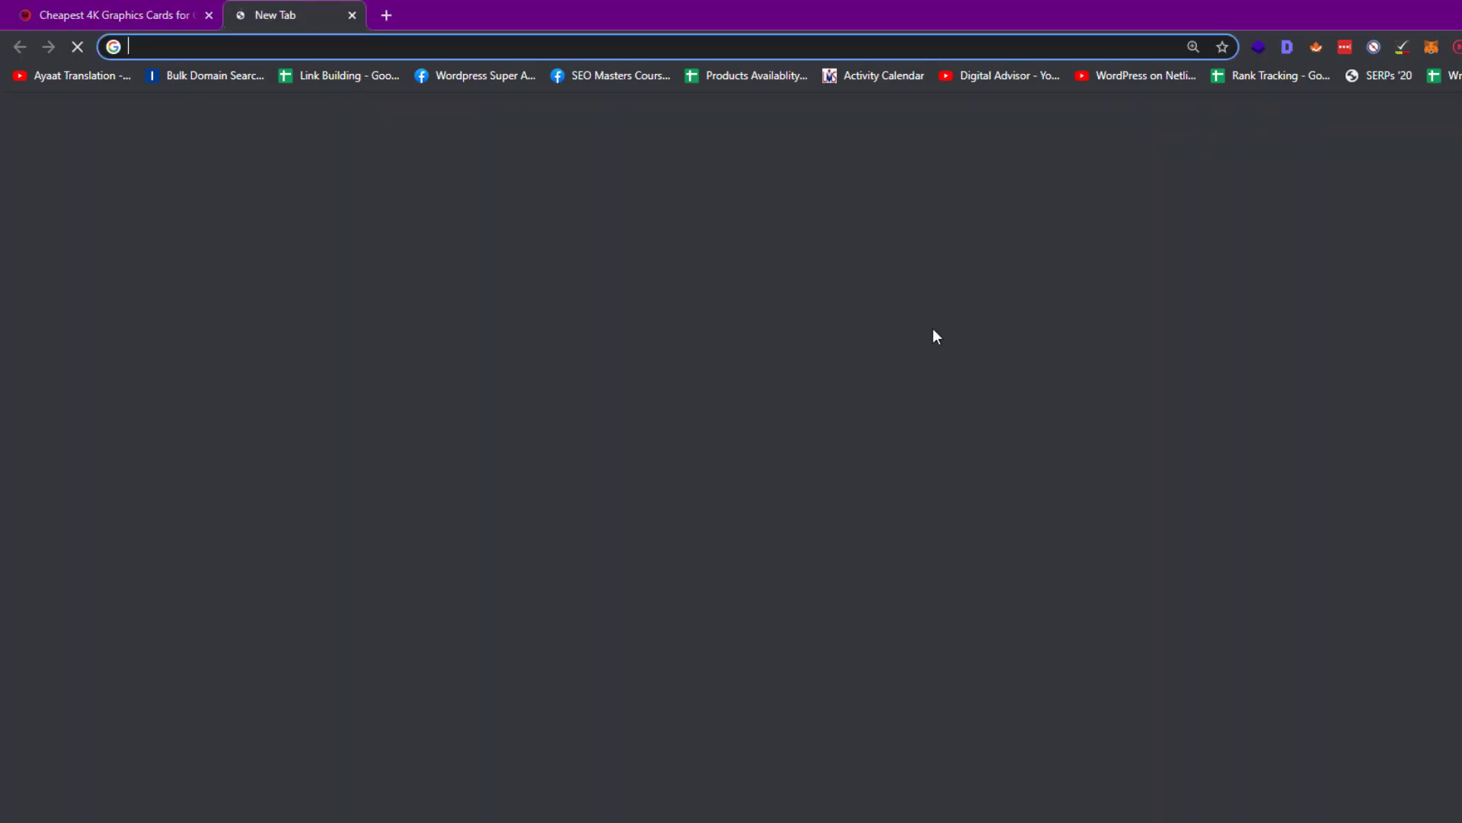
type("bitnami")
key("Return")
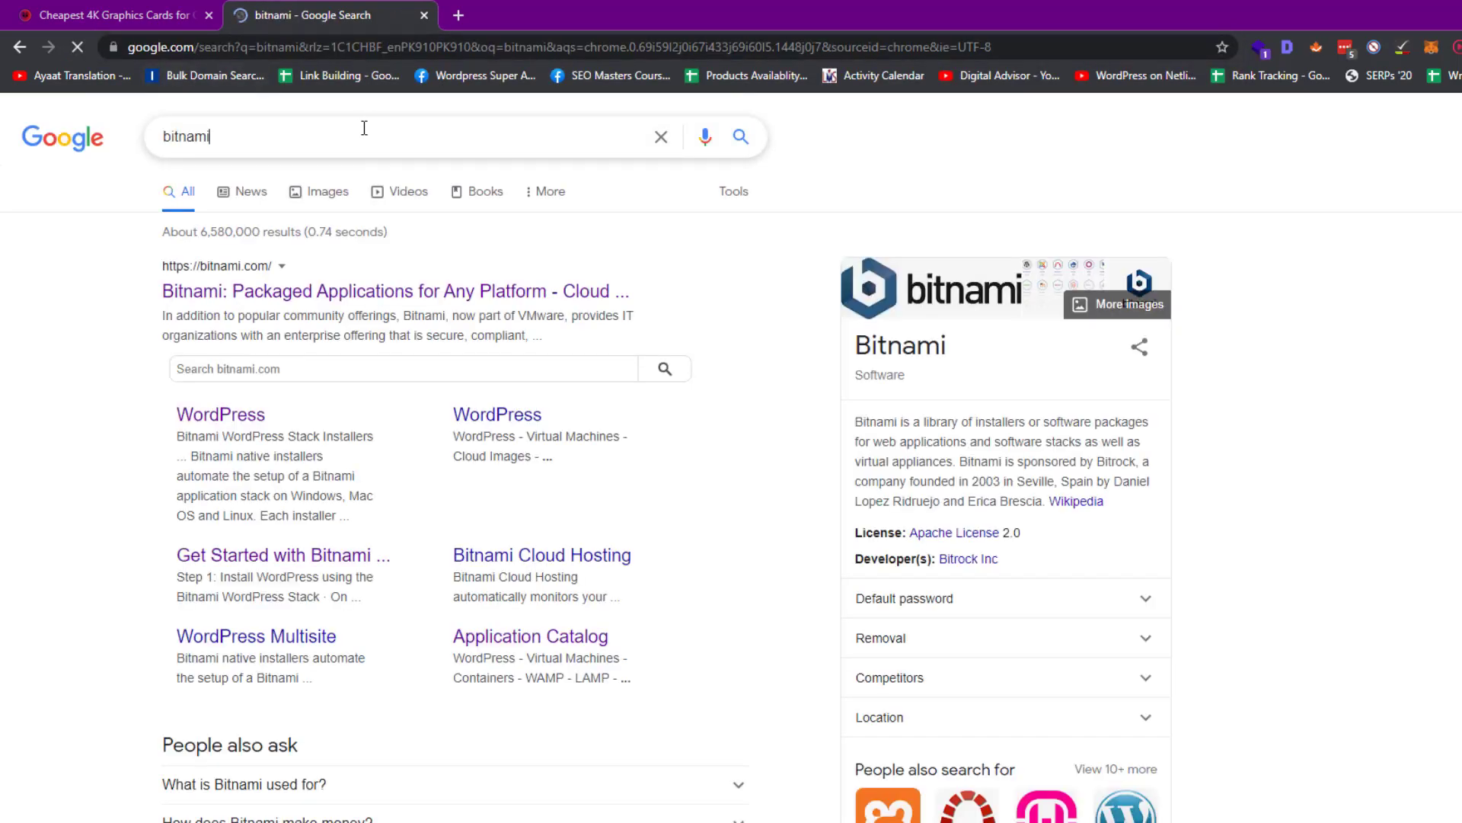
type("download")
key("Return")
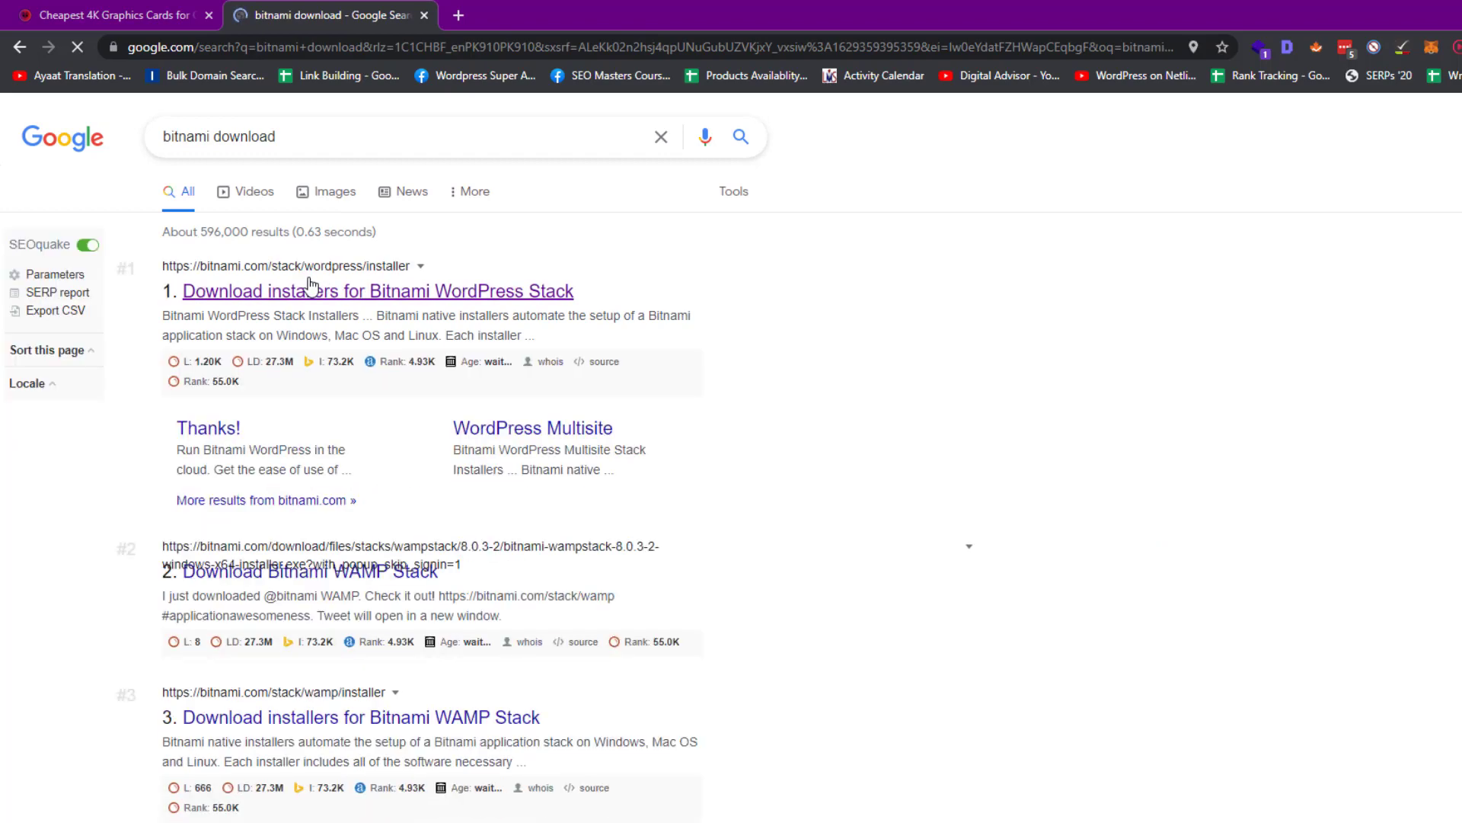
Download the Windows 64-bit Bitnami WordPress Stack installer, skipping sign-in with 'No thanks'
left_click(311, 285)
scroll(437, 510, "down", 7)
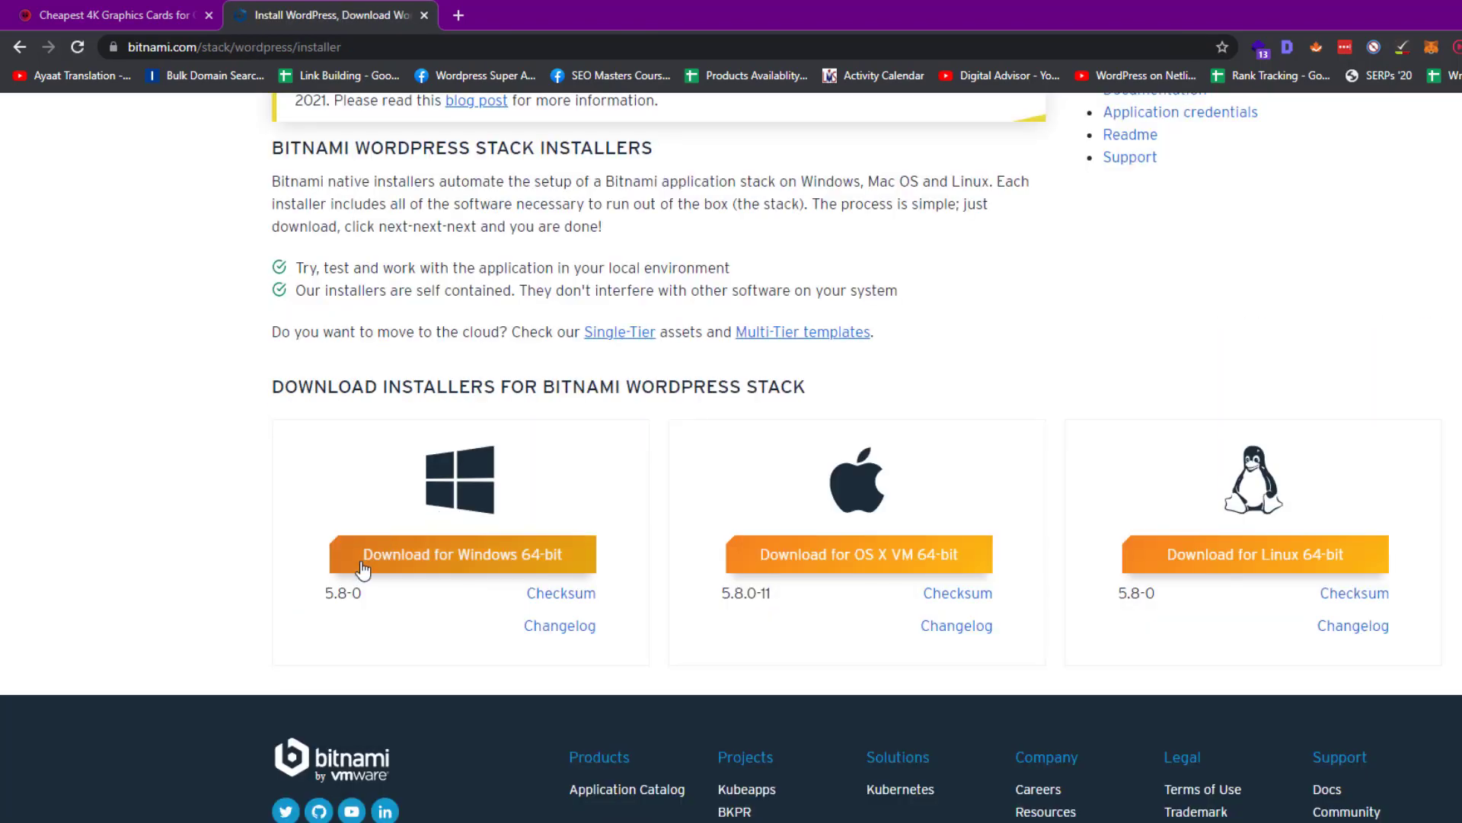
left_click(496, 570)
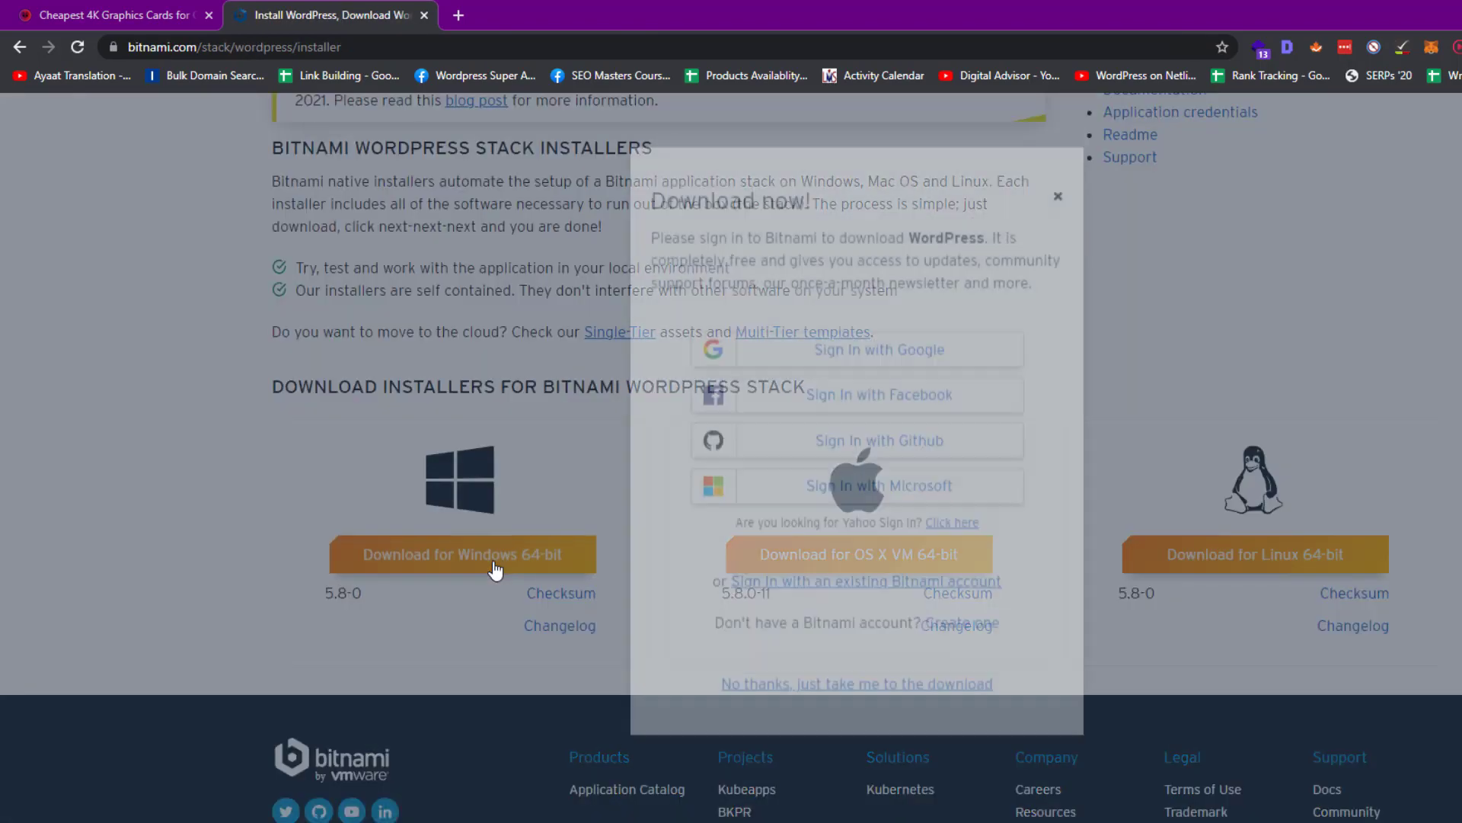
left_click(725, 724)
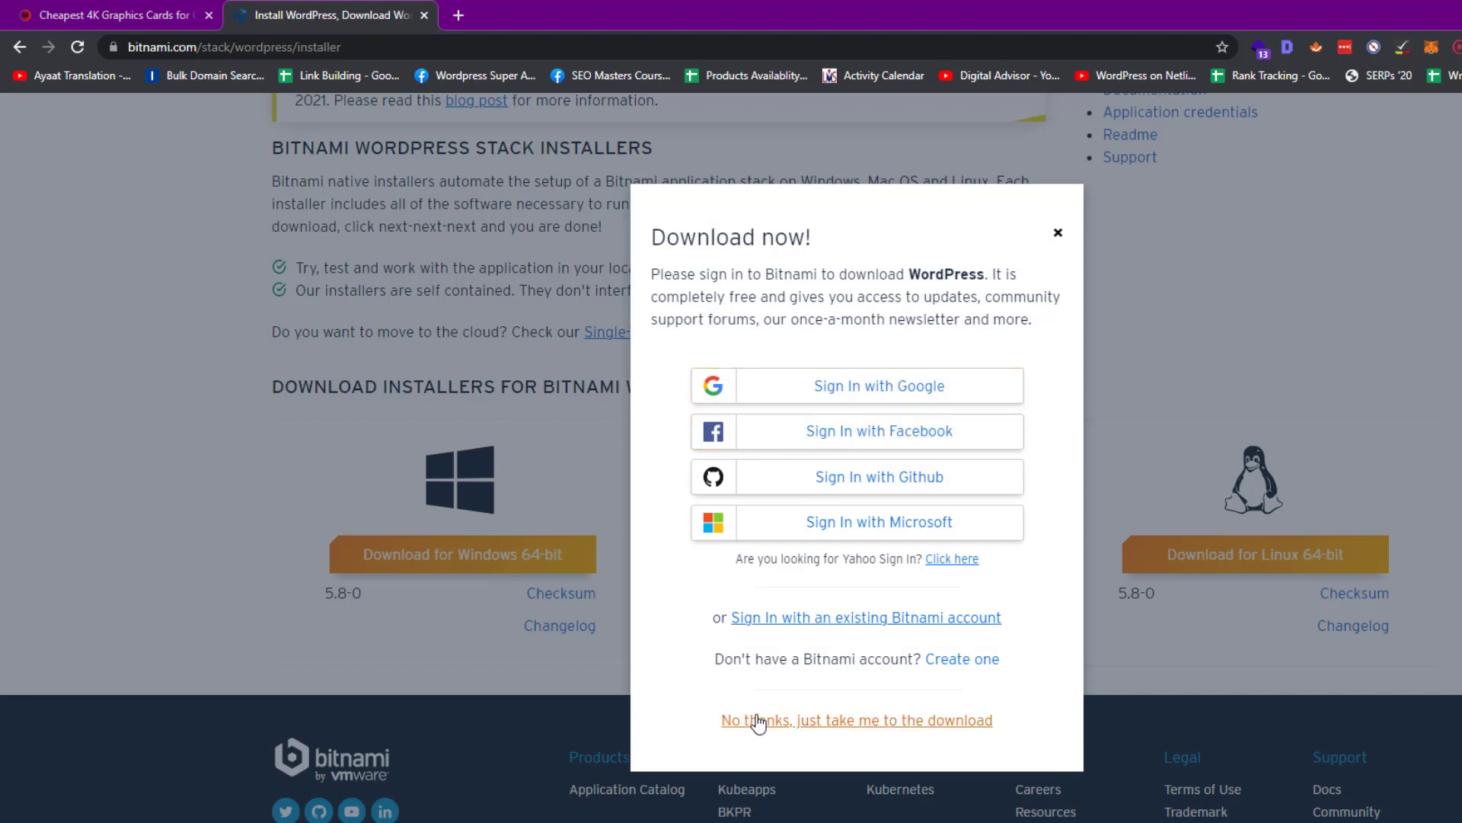
left_click(817, 723)
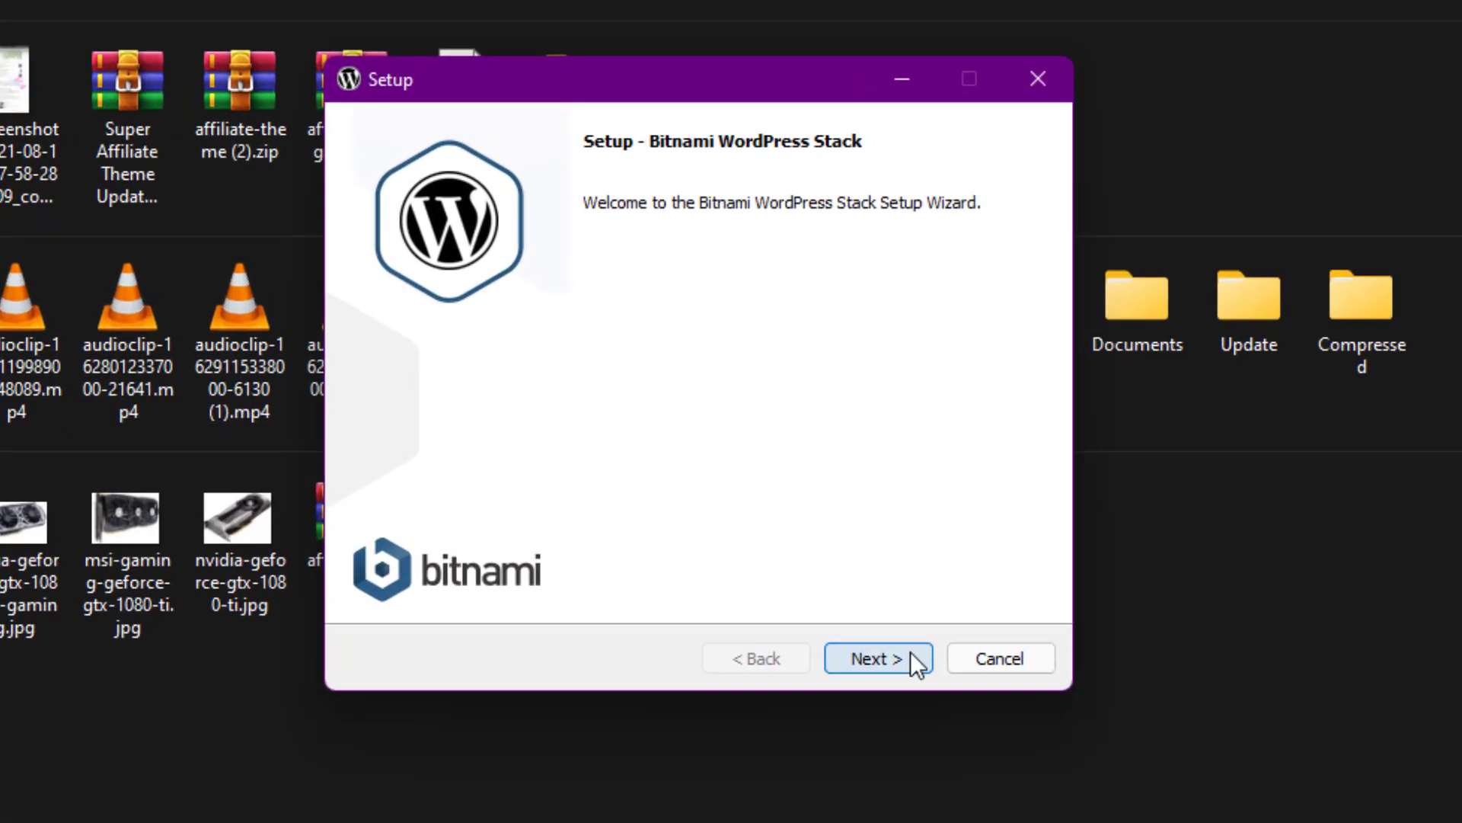
Accept the default components and installation folder in the setup wizard
left_click(841, 551)
left_click(911, 655)
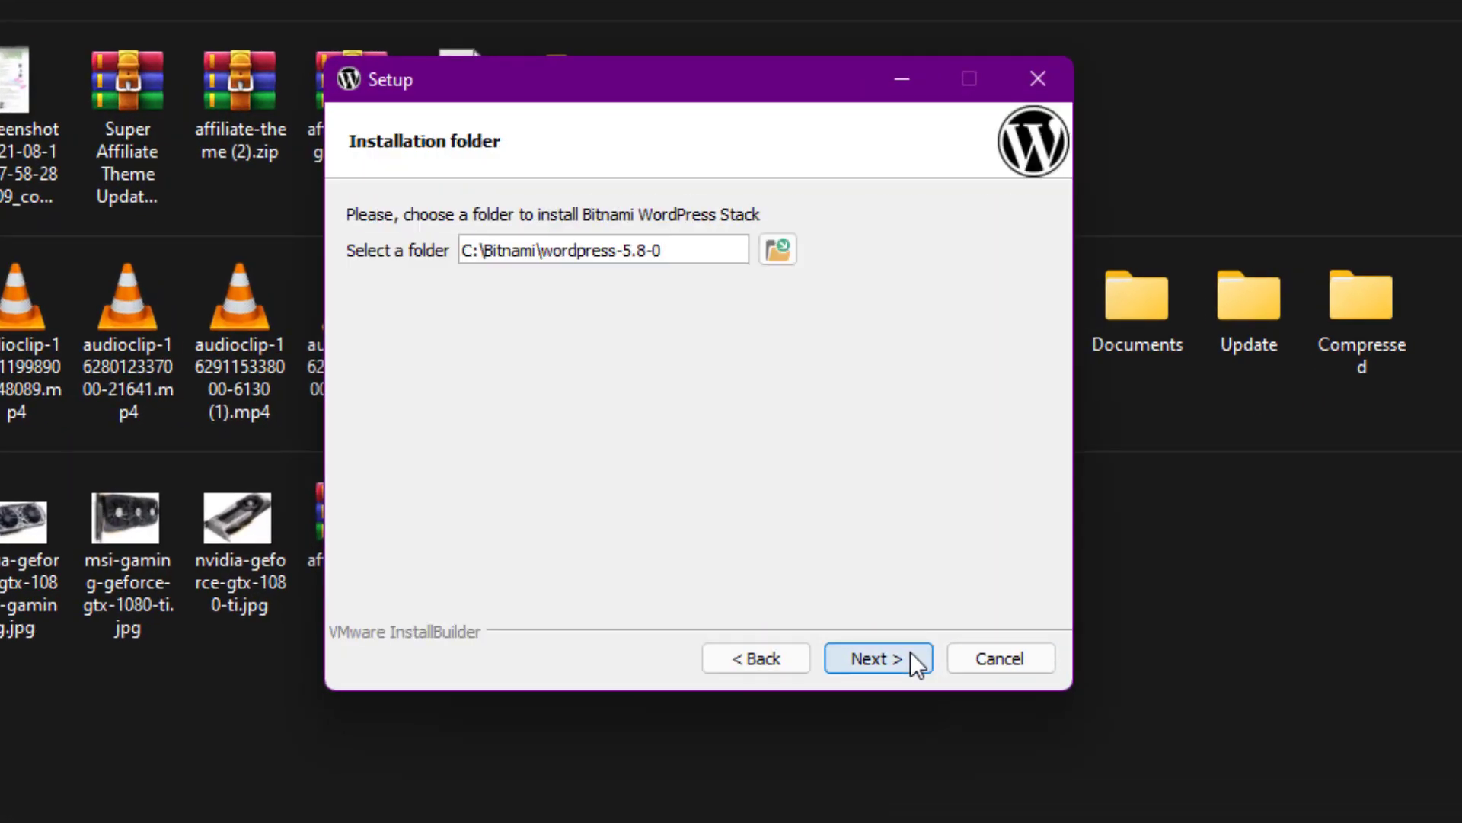
left_click(876, 658)
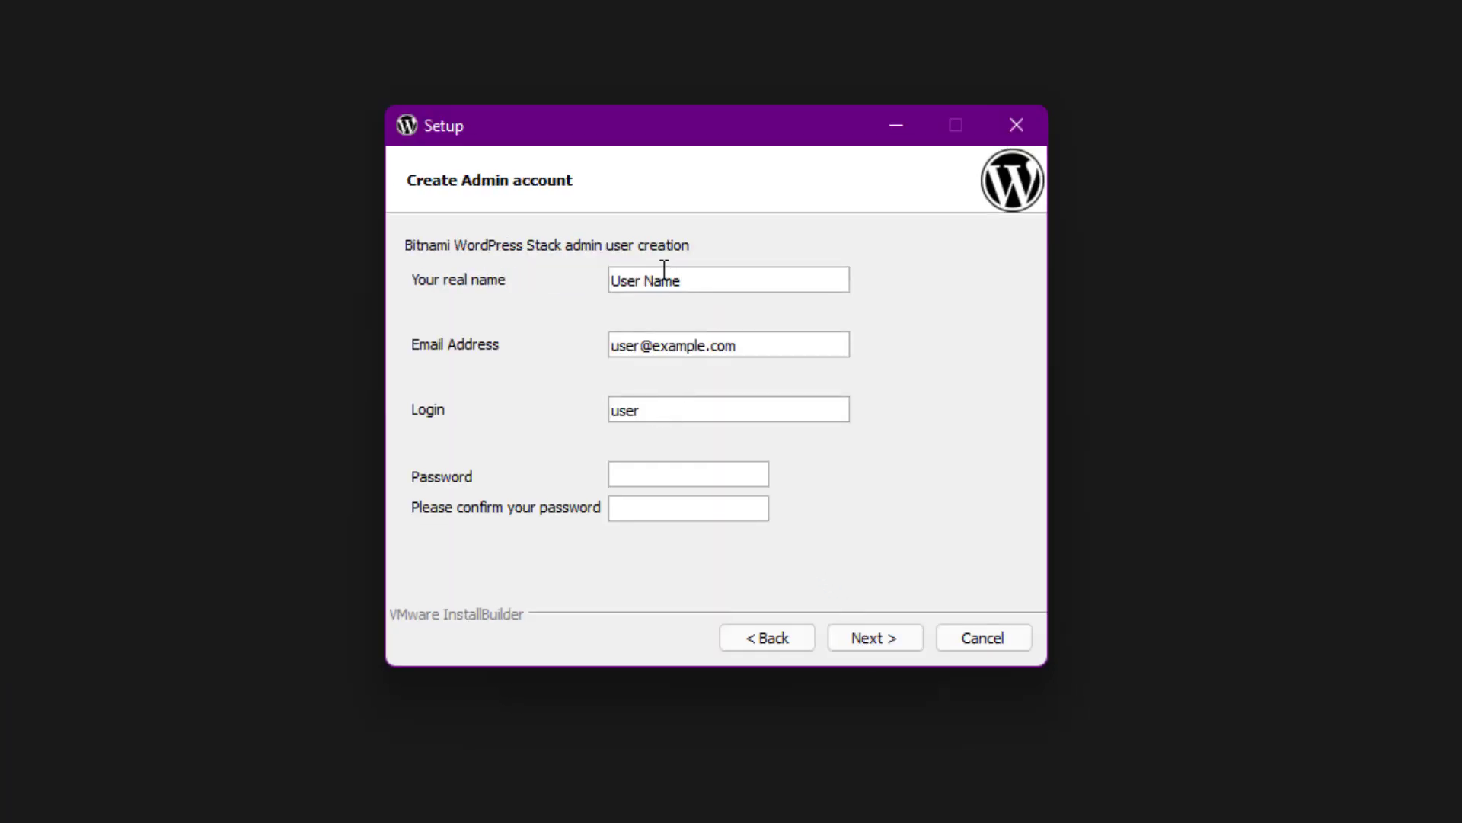
Enter the admin's real name and login 'admin' with a password, then submit
key("ctrl+a")
type("Aleem")
key("Tab")
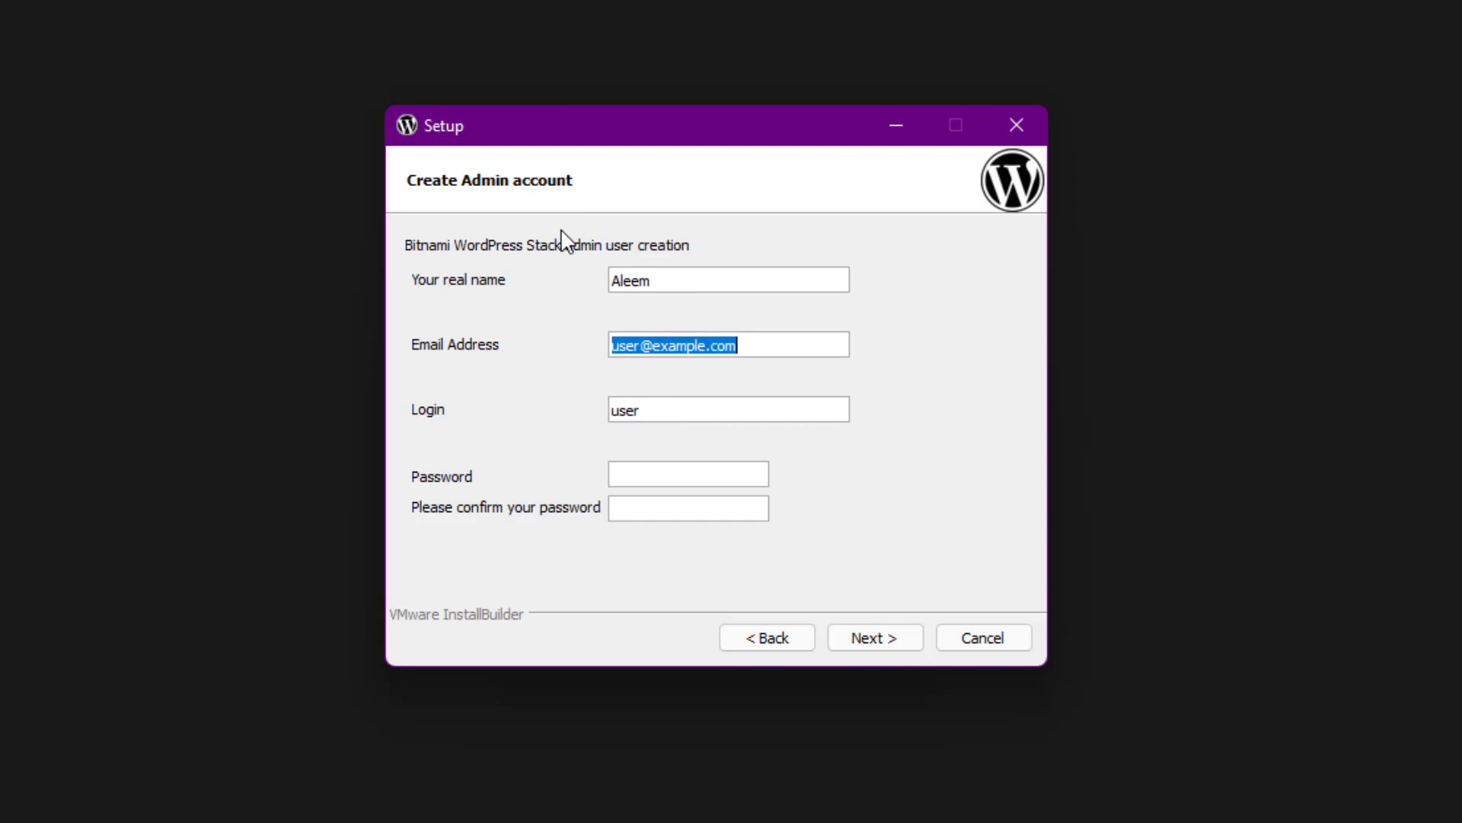
key("Tab")
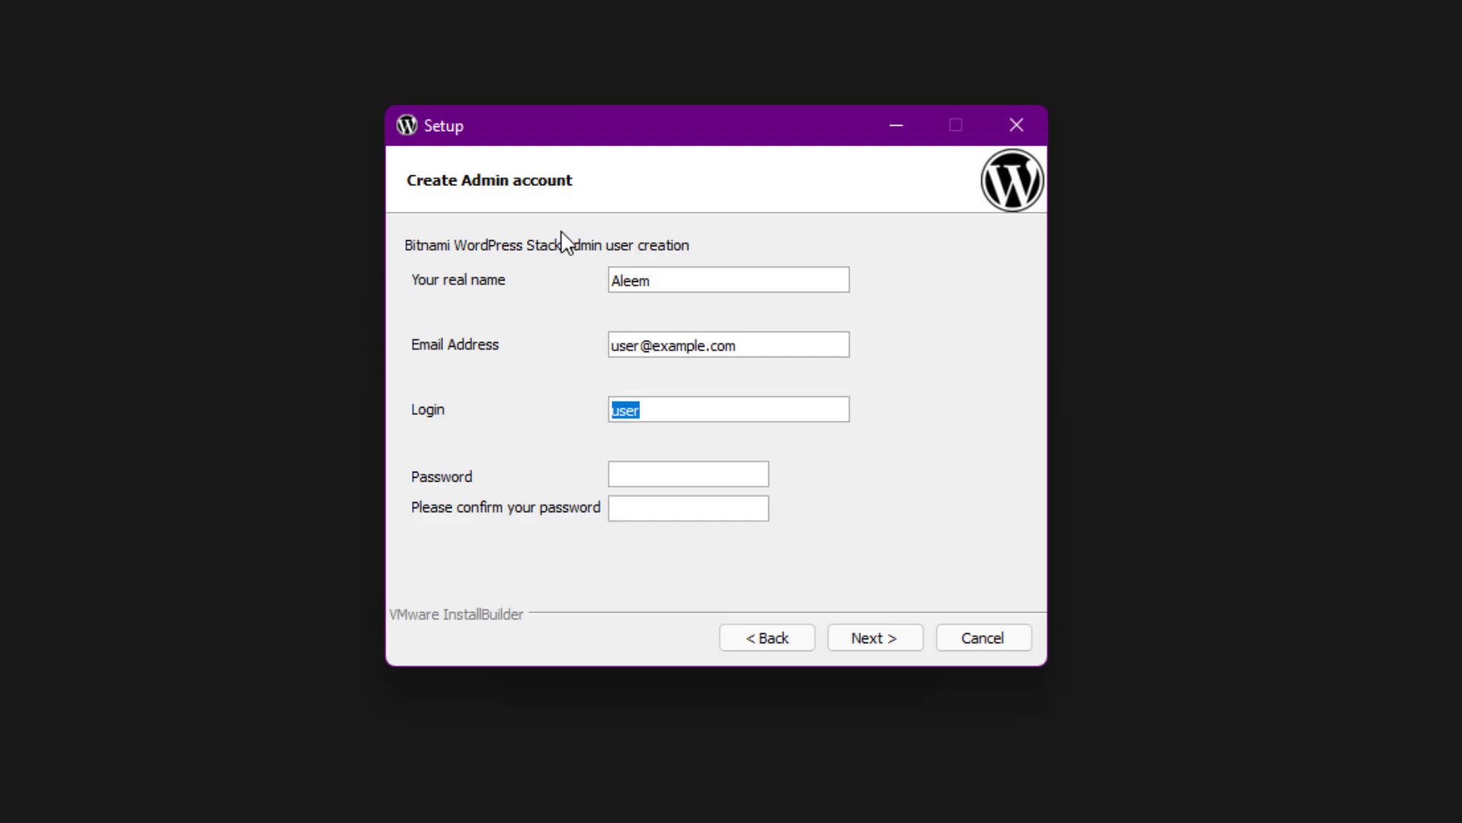
type("admin****")
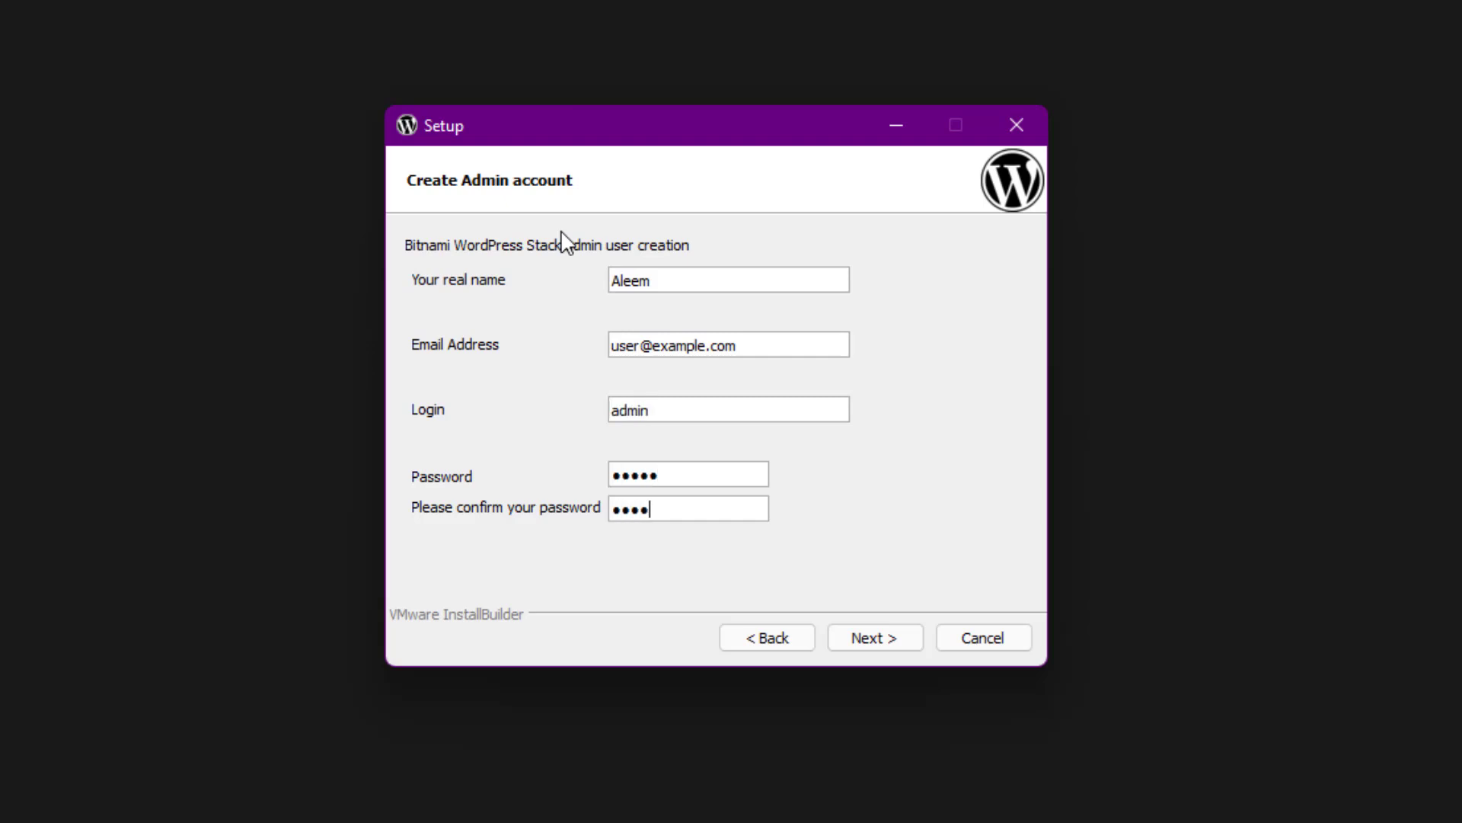
left_click(914, 639)
Replace the password with one different from the login, confirm it, and continue
left_click(734, 400)
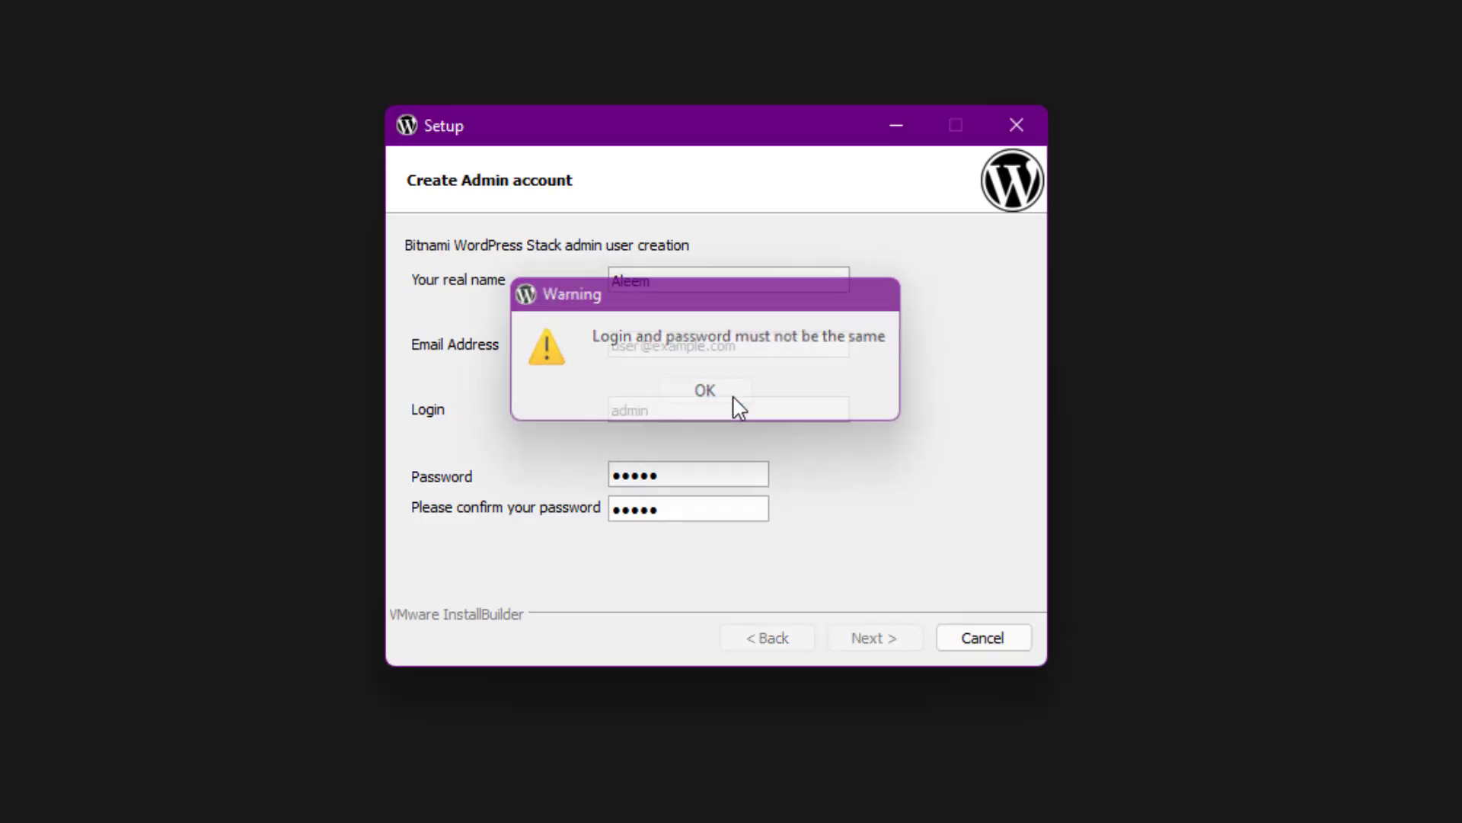
left_click(706, 478)
double_click(705, 478)
type("pas")
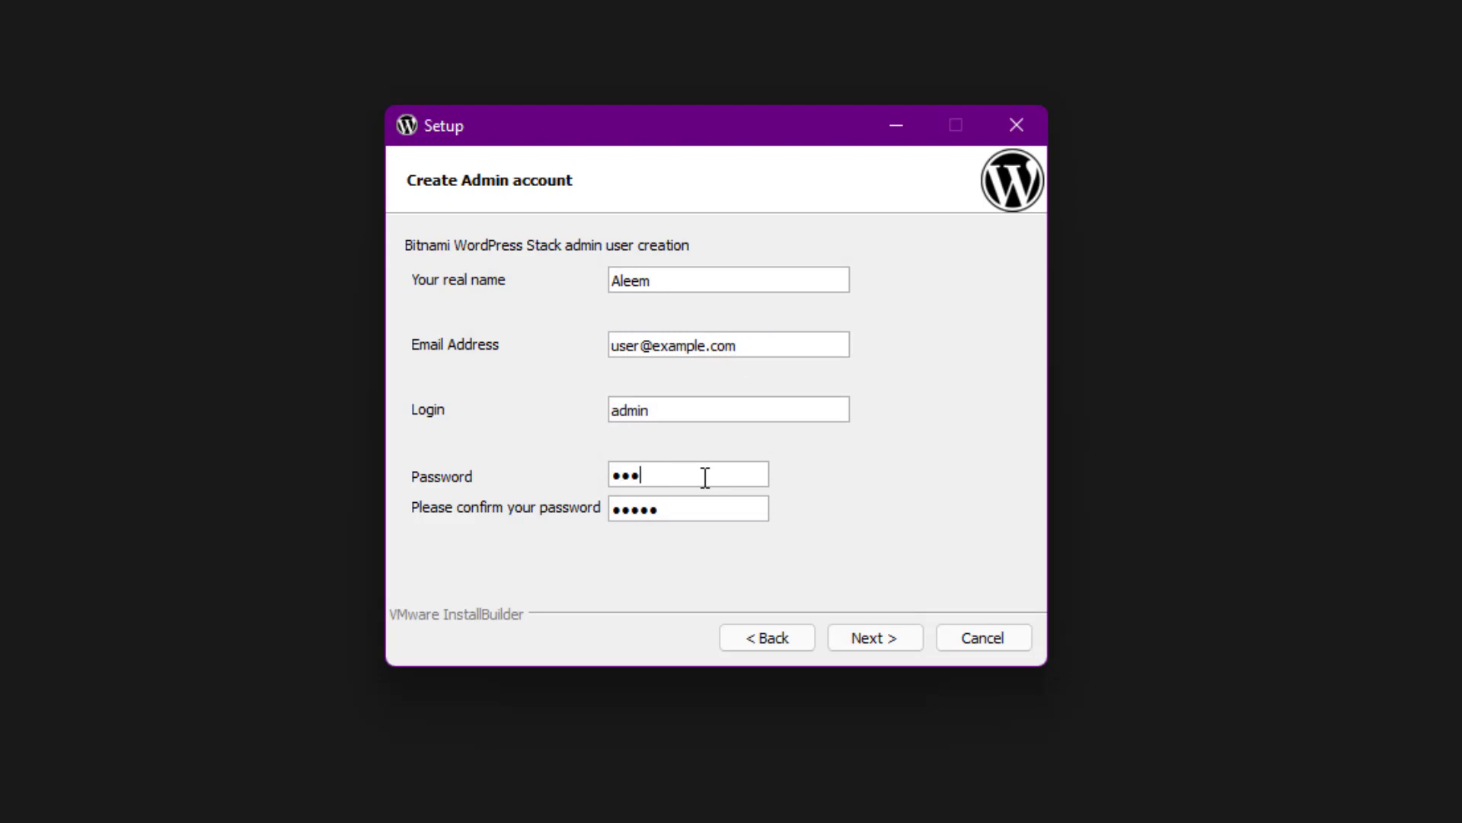
type("sword12")
key("Tab")
type("password12")
key("Return")
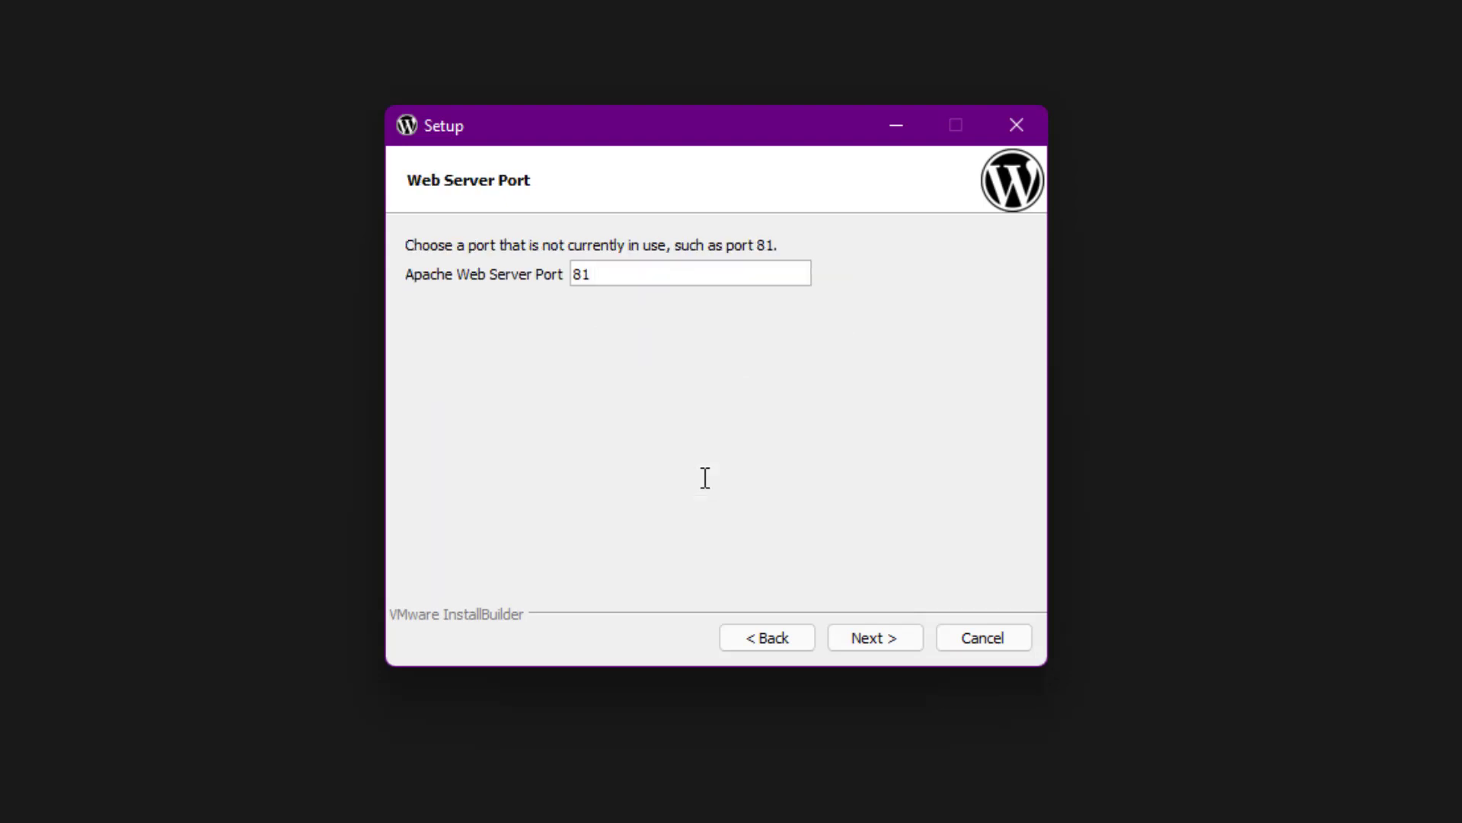
Keep Apache port 81 and name the blog 'Affiliate Blog'
key("Return")
key("Return")
key("Return")
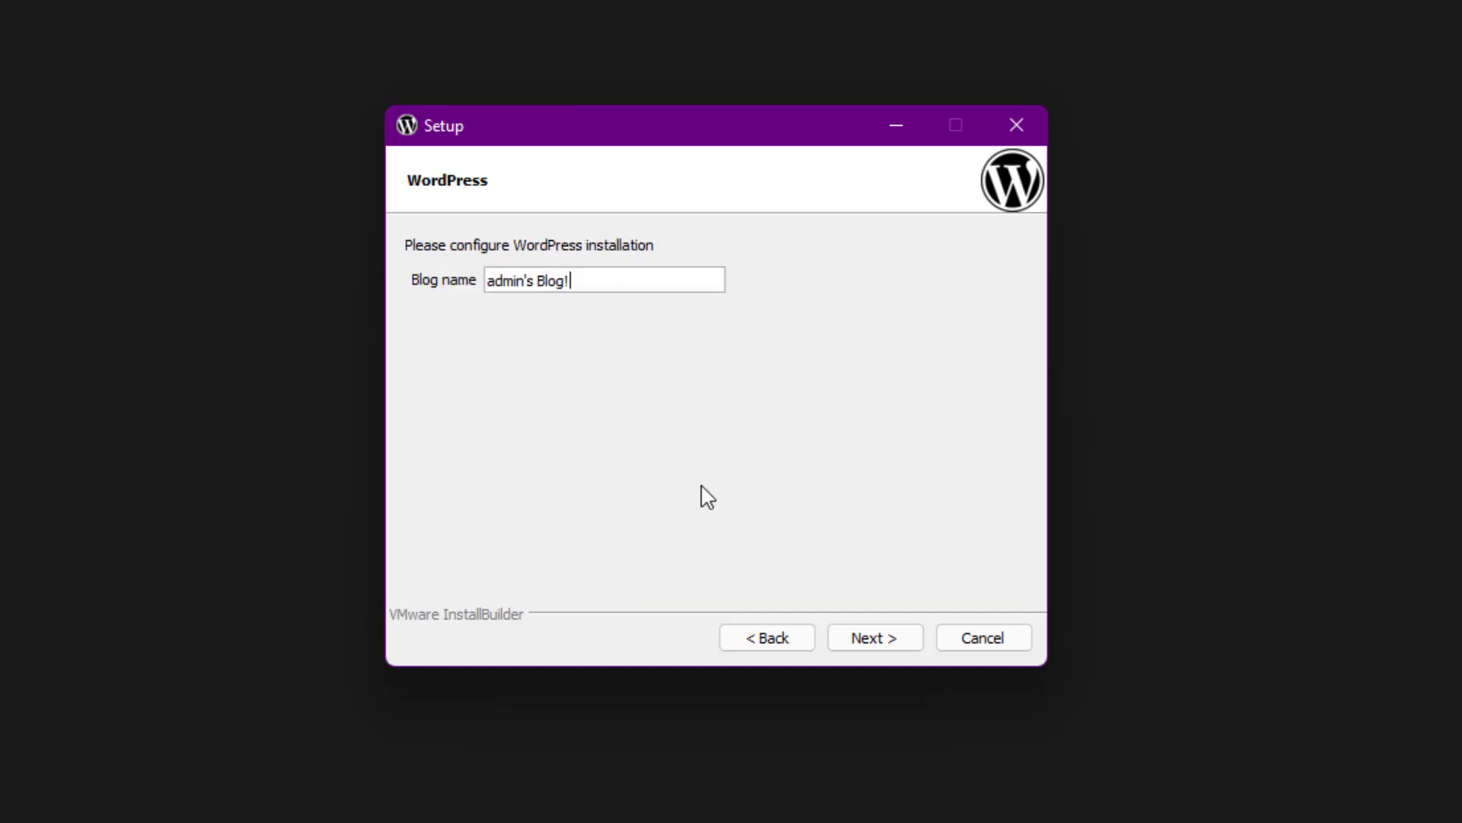
key("ctrl+a")
type("Affiliate BV")
type("og")
key("Return")
key("Return")
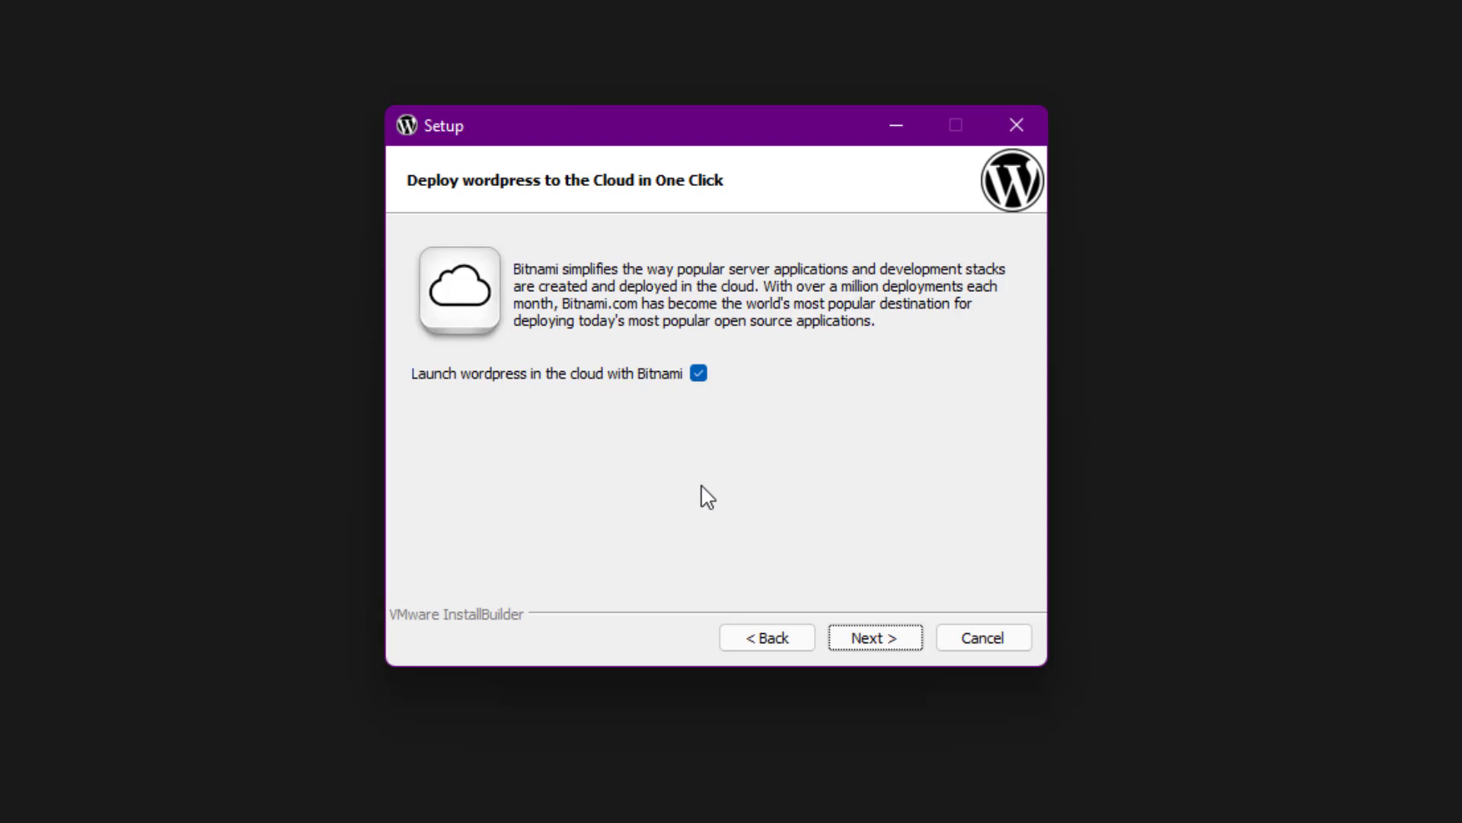
Skip the cloud offer, install, allow Apache through the firewall, and finish setup
left_click(870, 638)
left_click(870, 639)
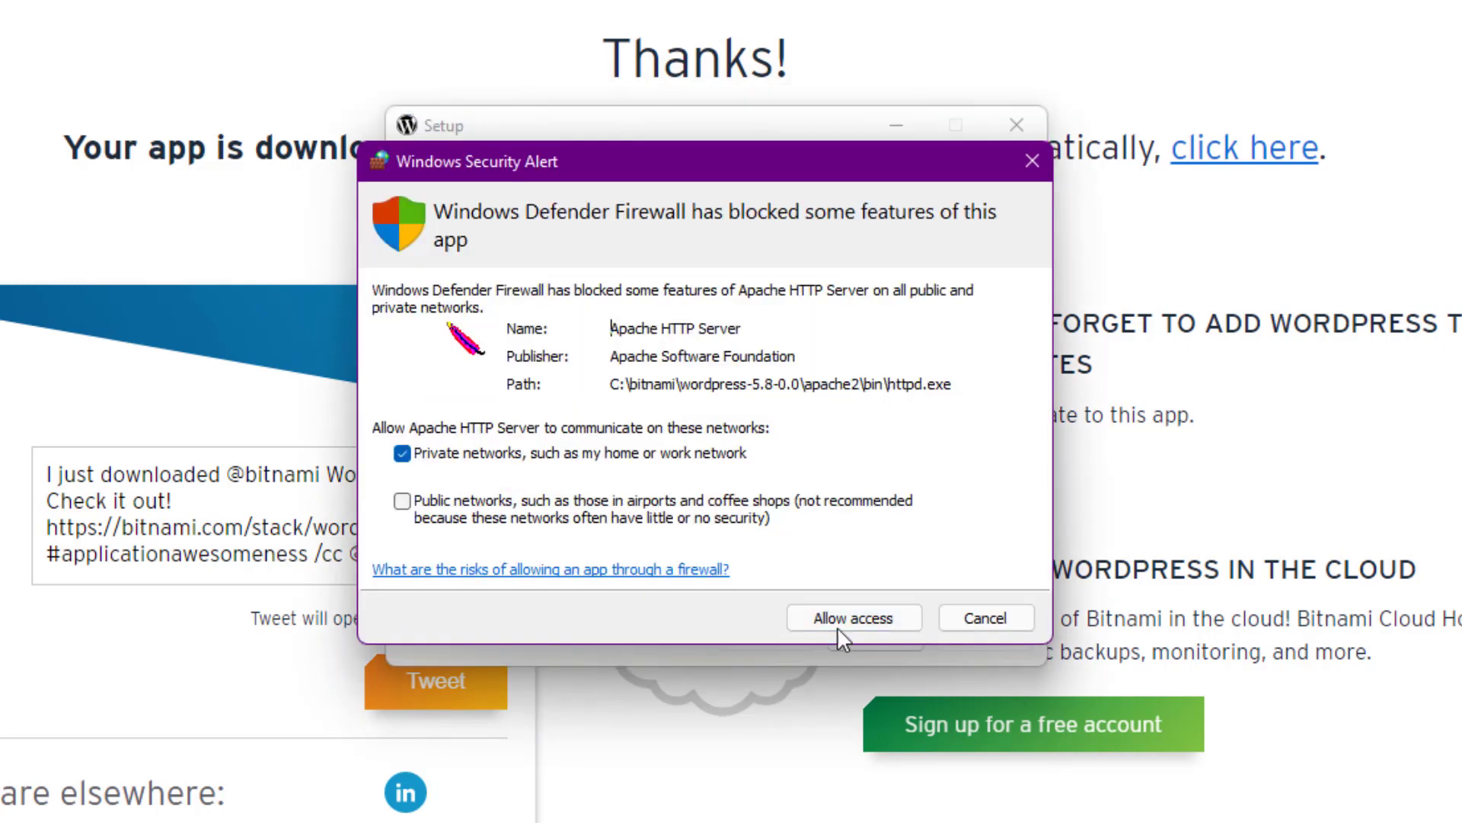
left_click(838, 625)
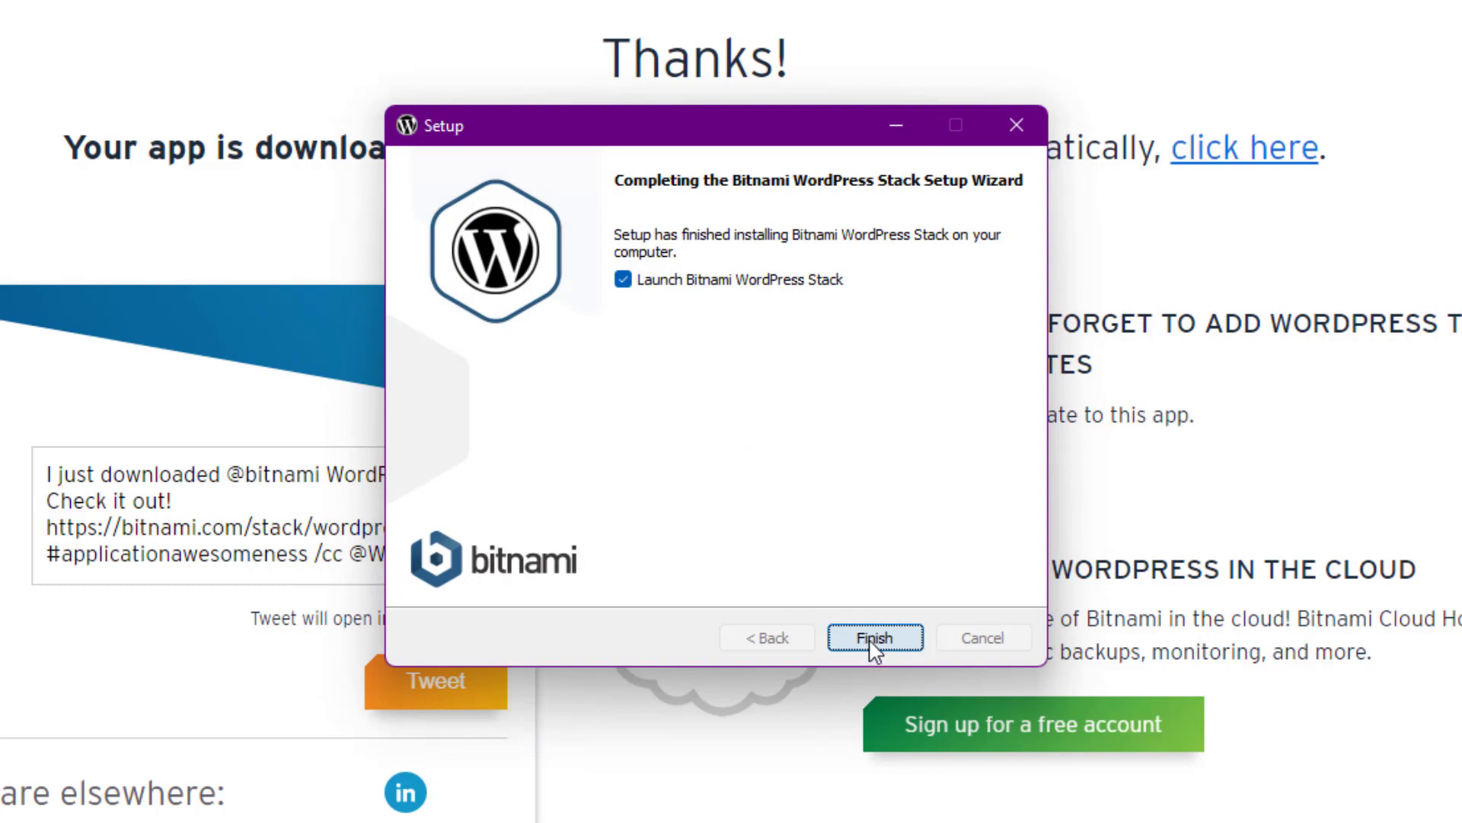
left_click(871, 644)
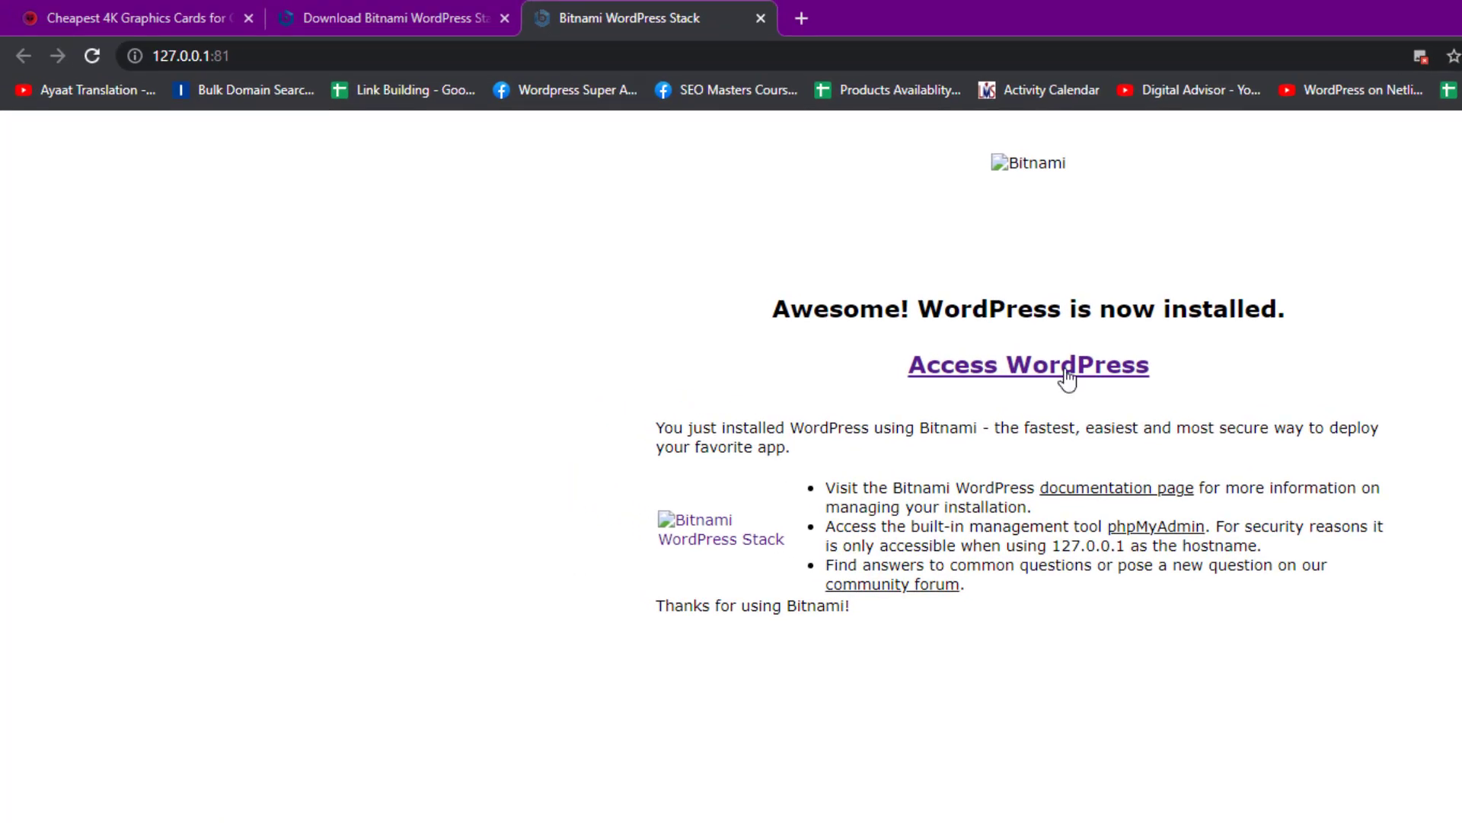
Open 127.0.0.1:81/wordpress/wp-admin and log in as admin with the account password
left_click(1066, 374)
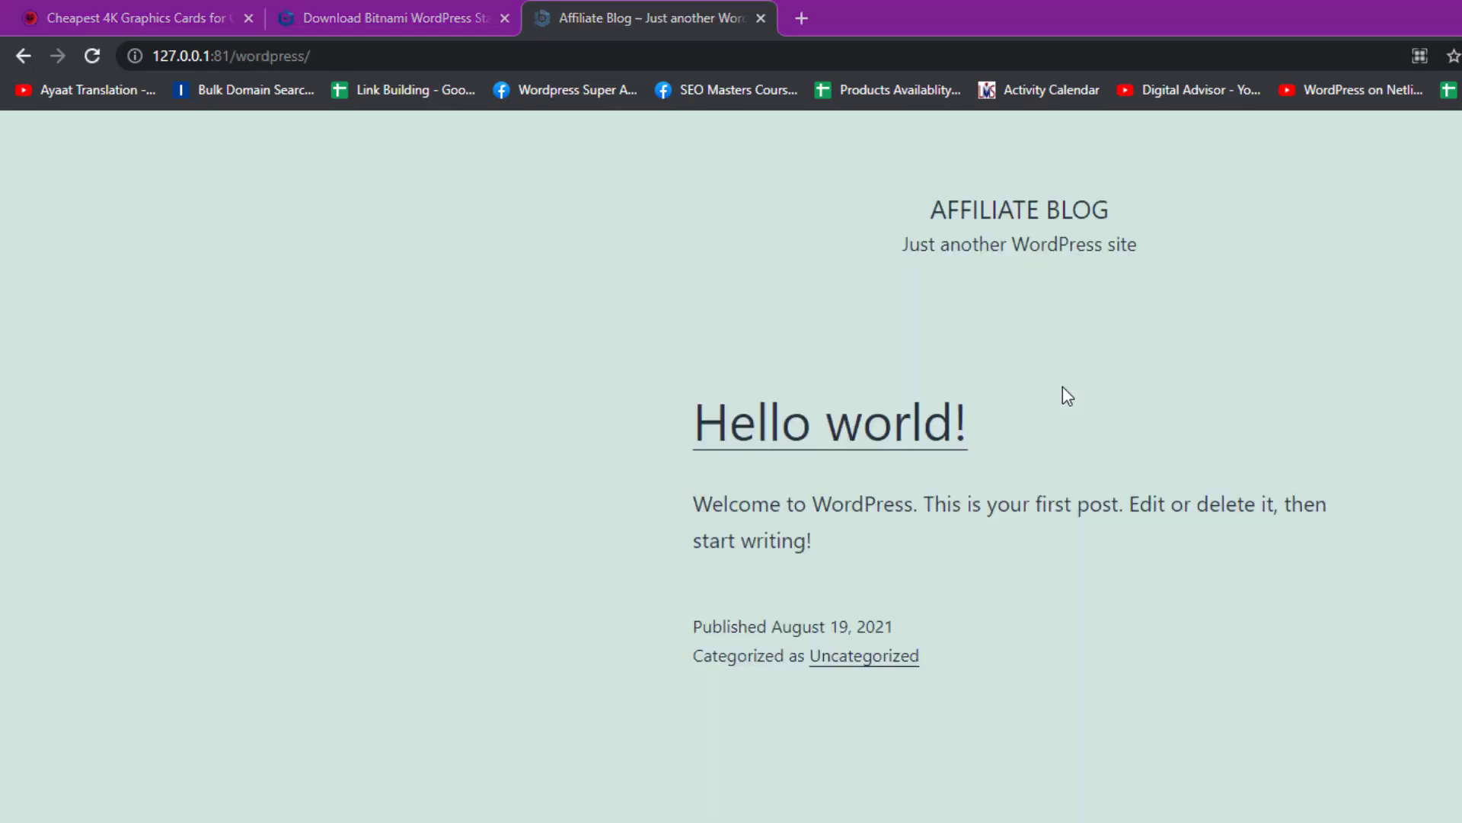
left_click(556, 57)
left_click(580, 58)
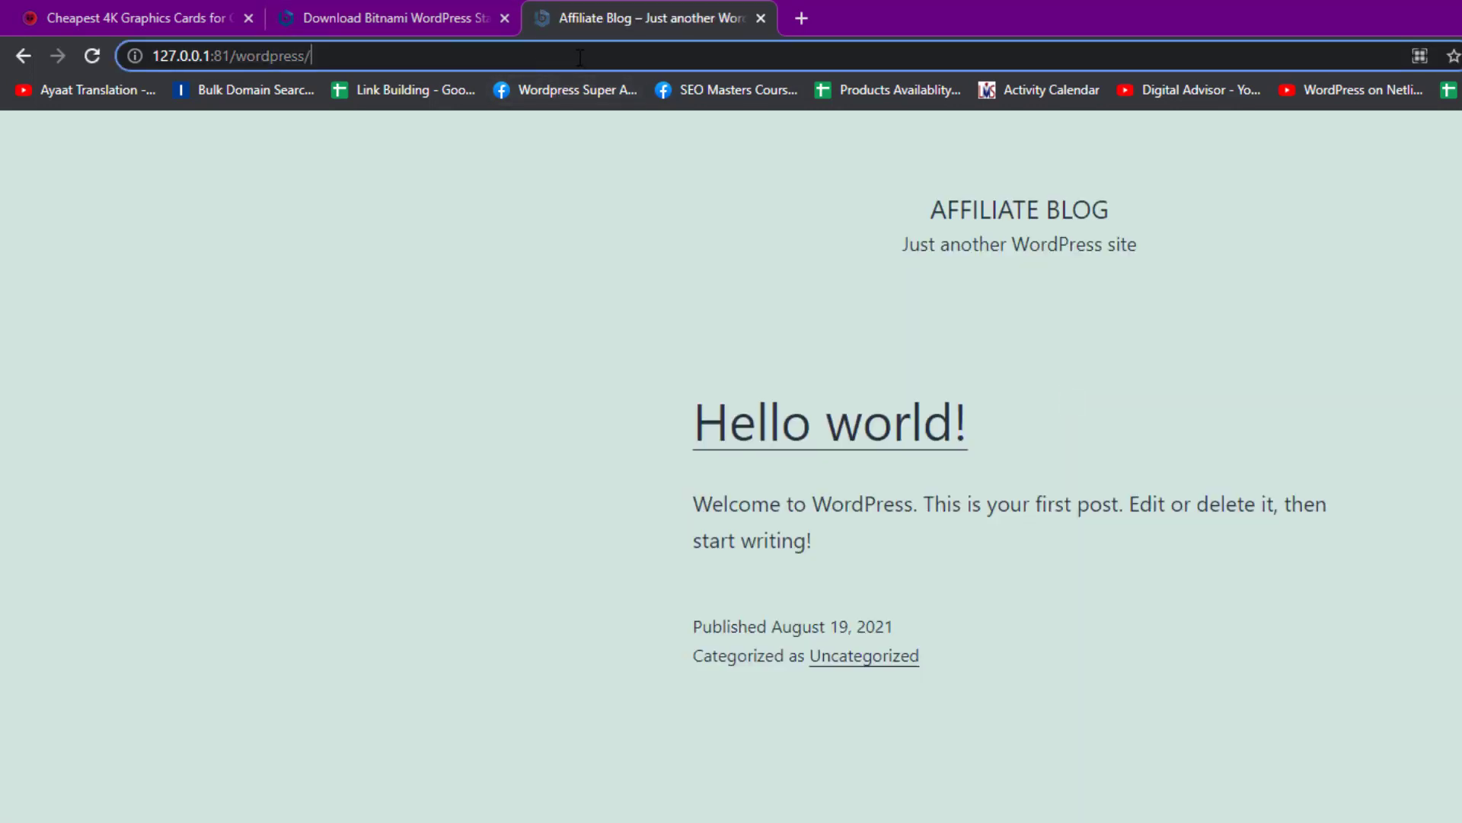
type("wp-admin")
key("Return")
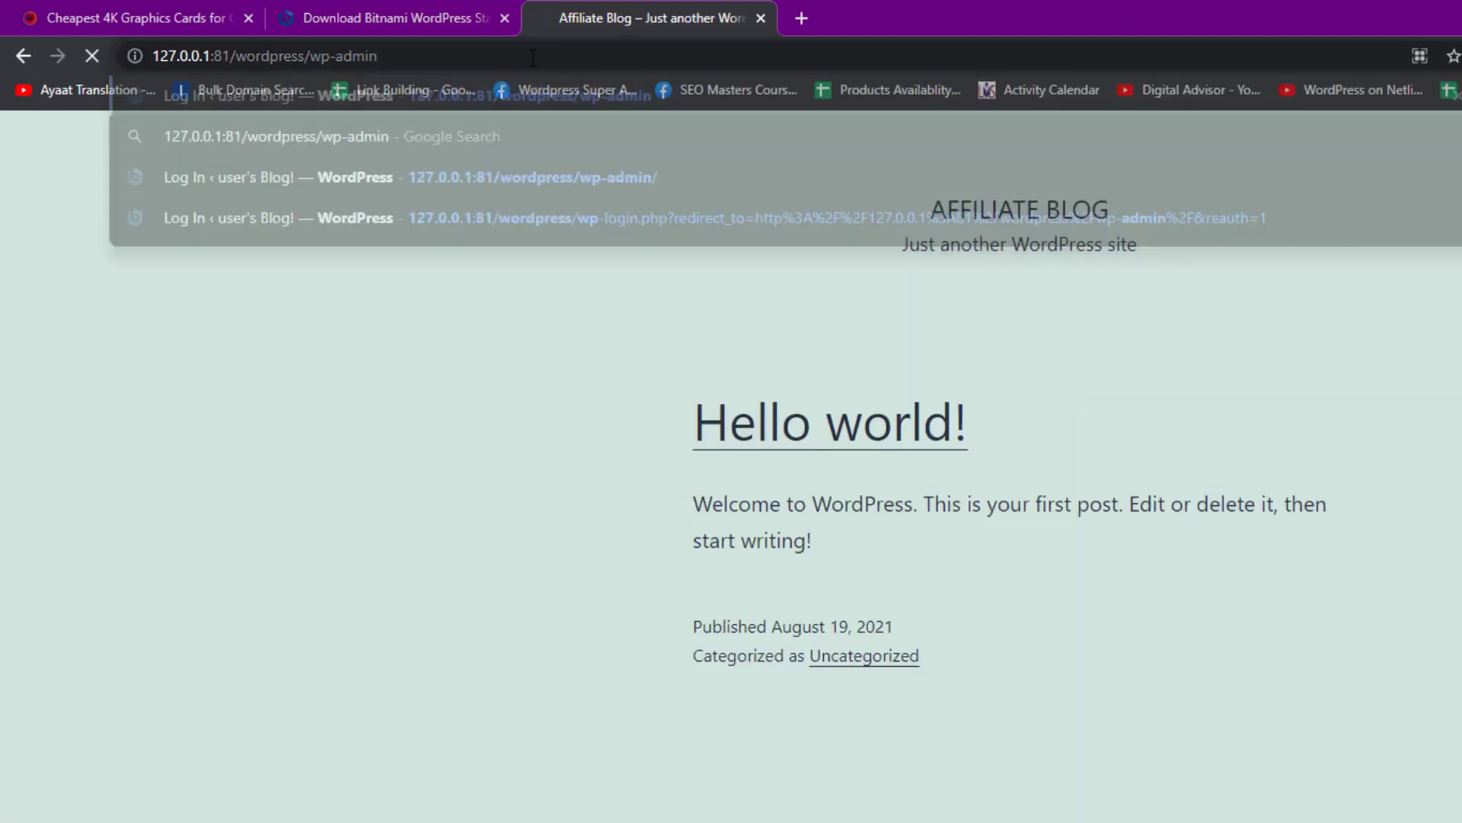
type("admin")
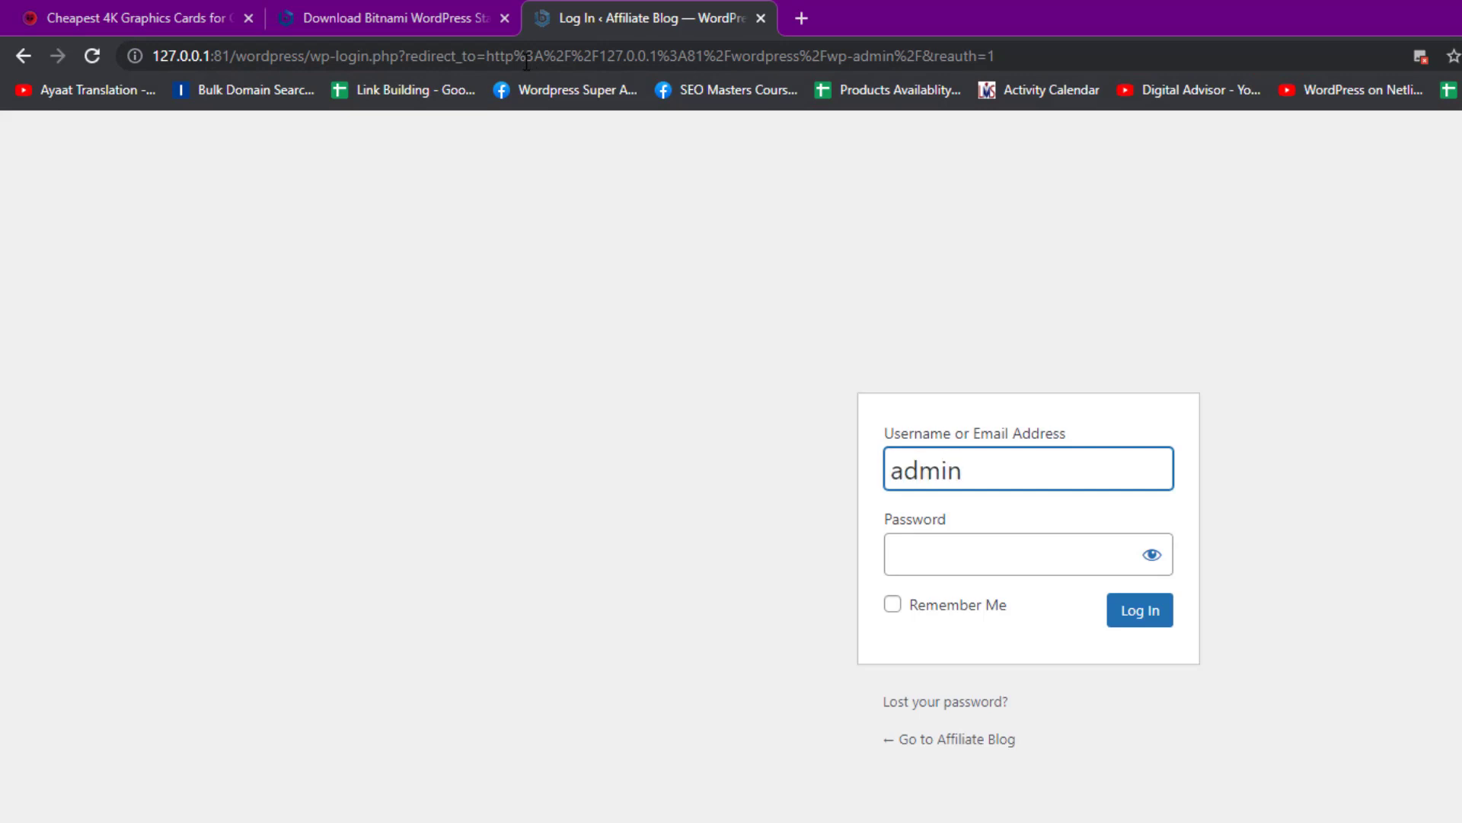
key("Tab")
type("•••")
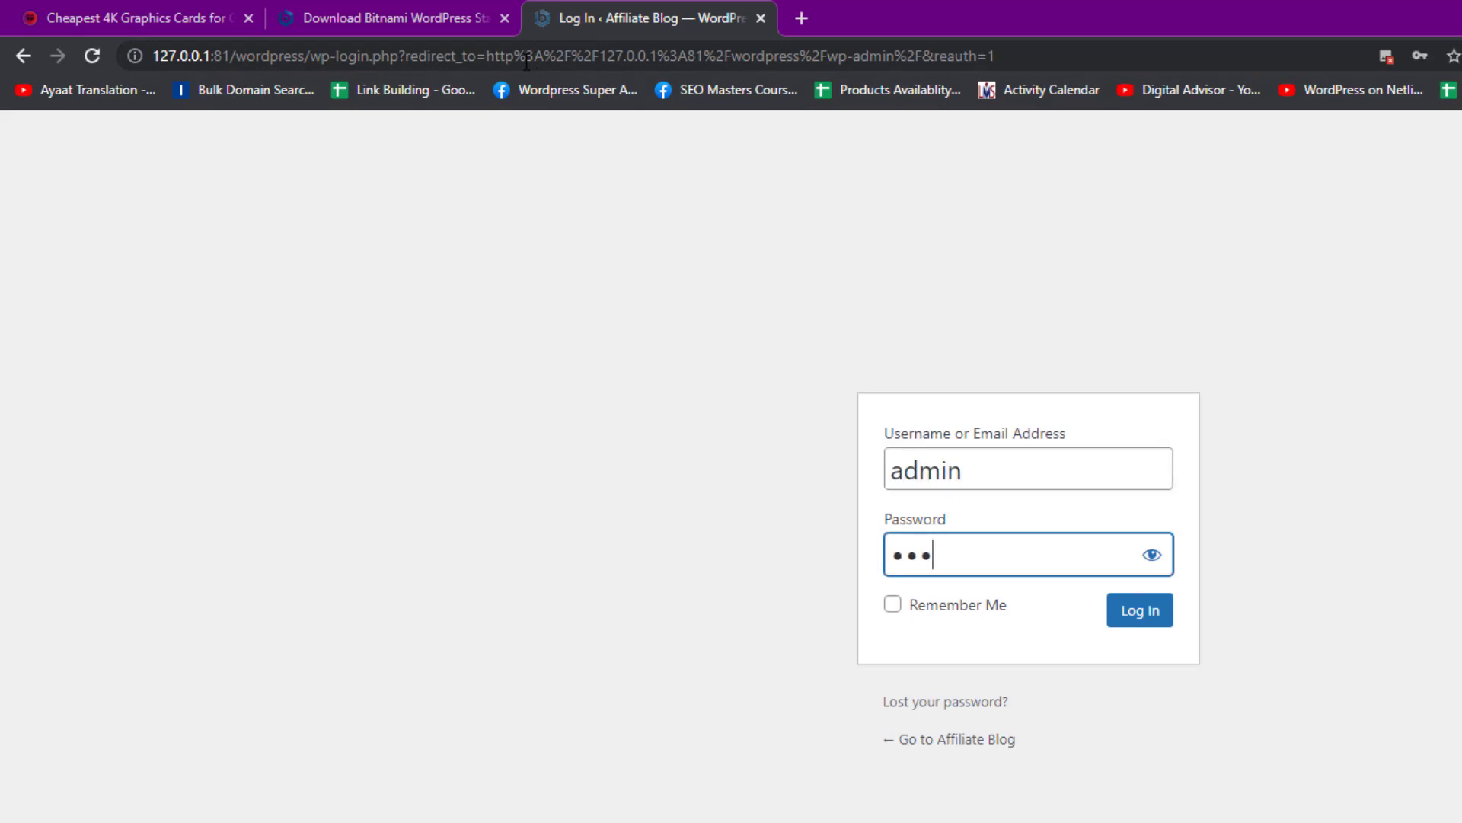
type("••••••")
key("Return")
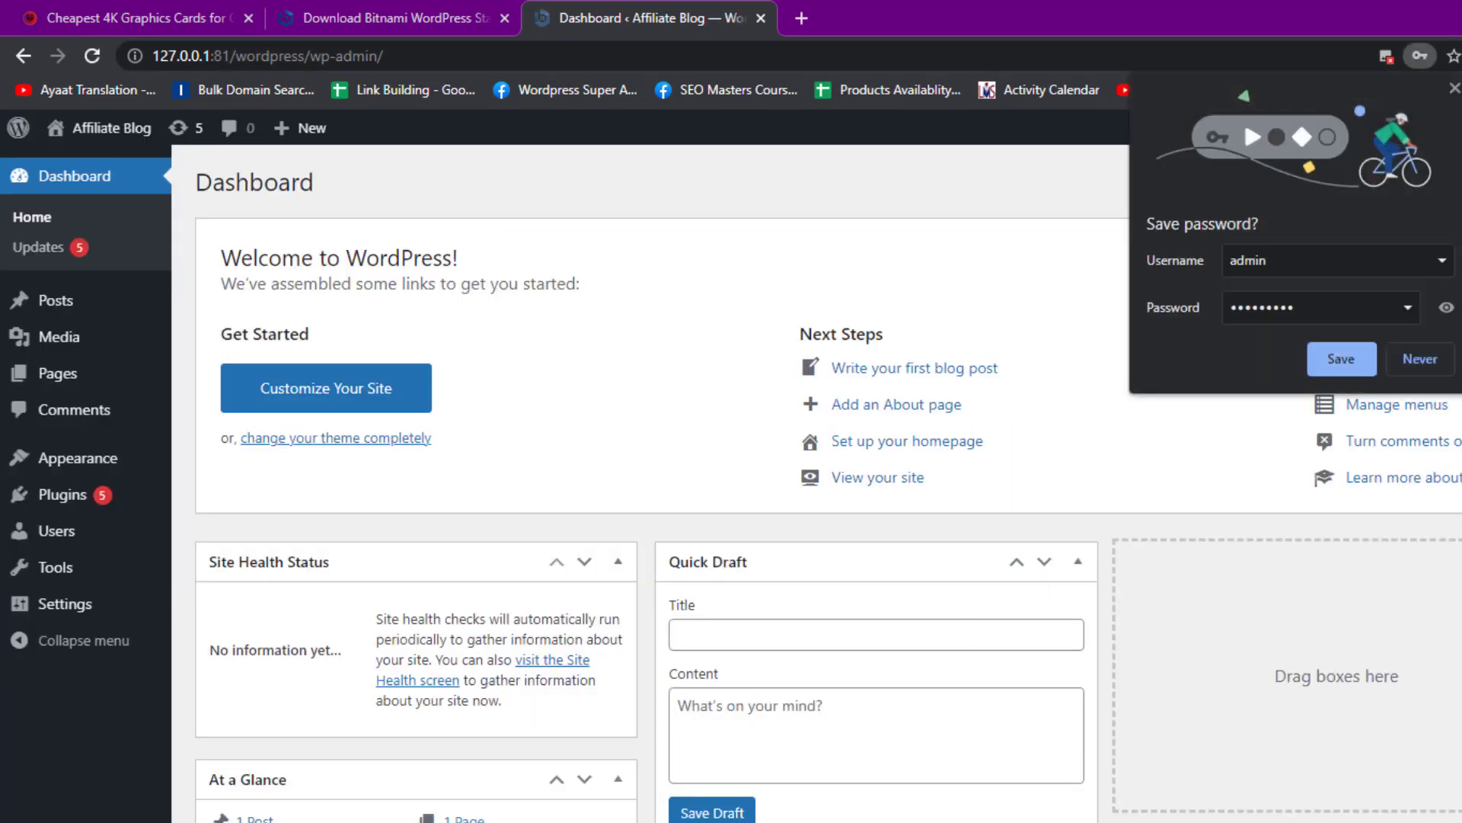
Dismiss the password-save prompt and bulk-delete all nine preinstalled plugins on the Plugins page
left_click(1453, 89)
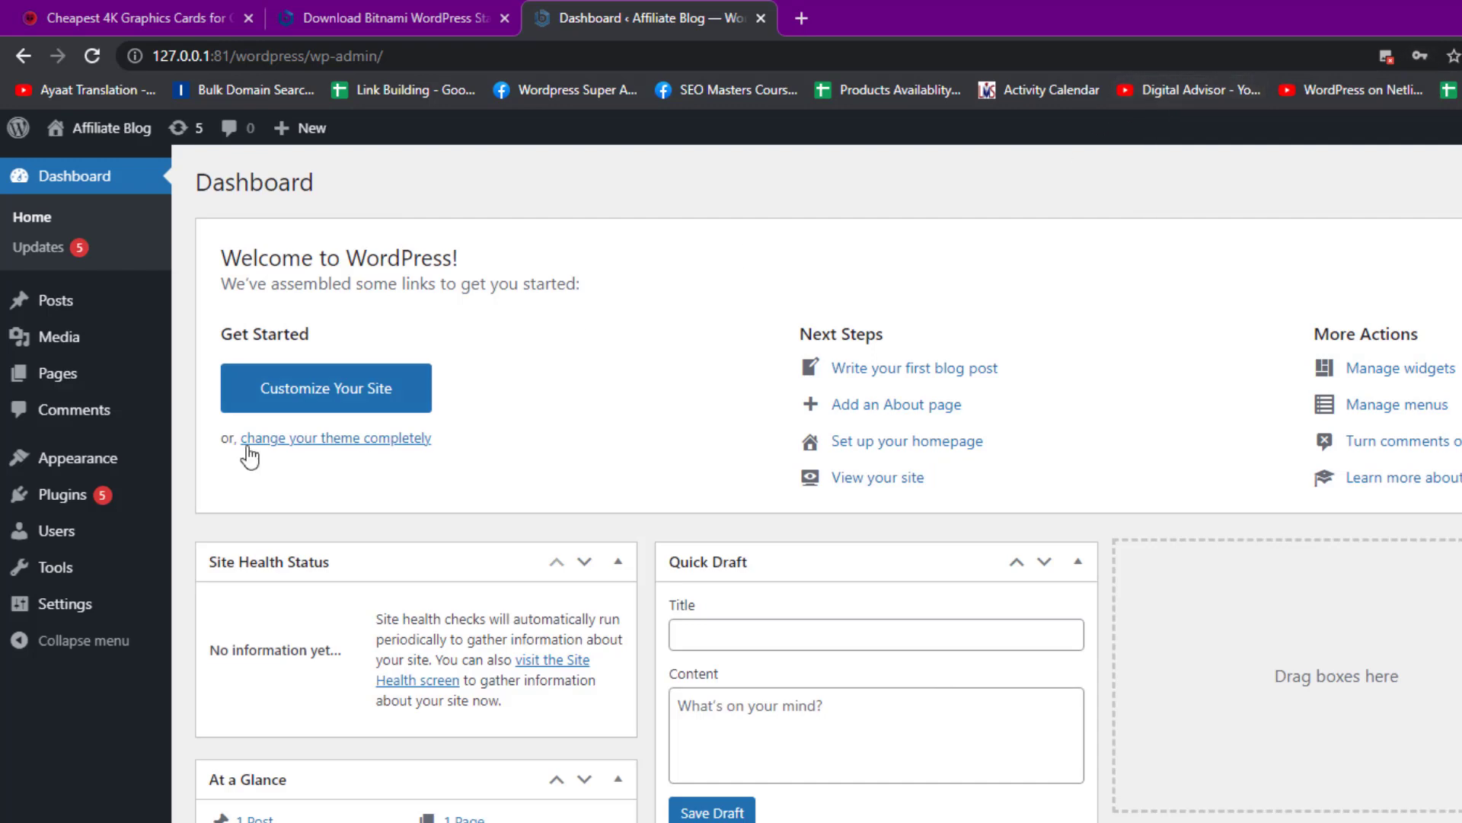
left_click(122, 497)
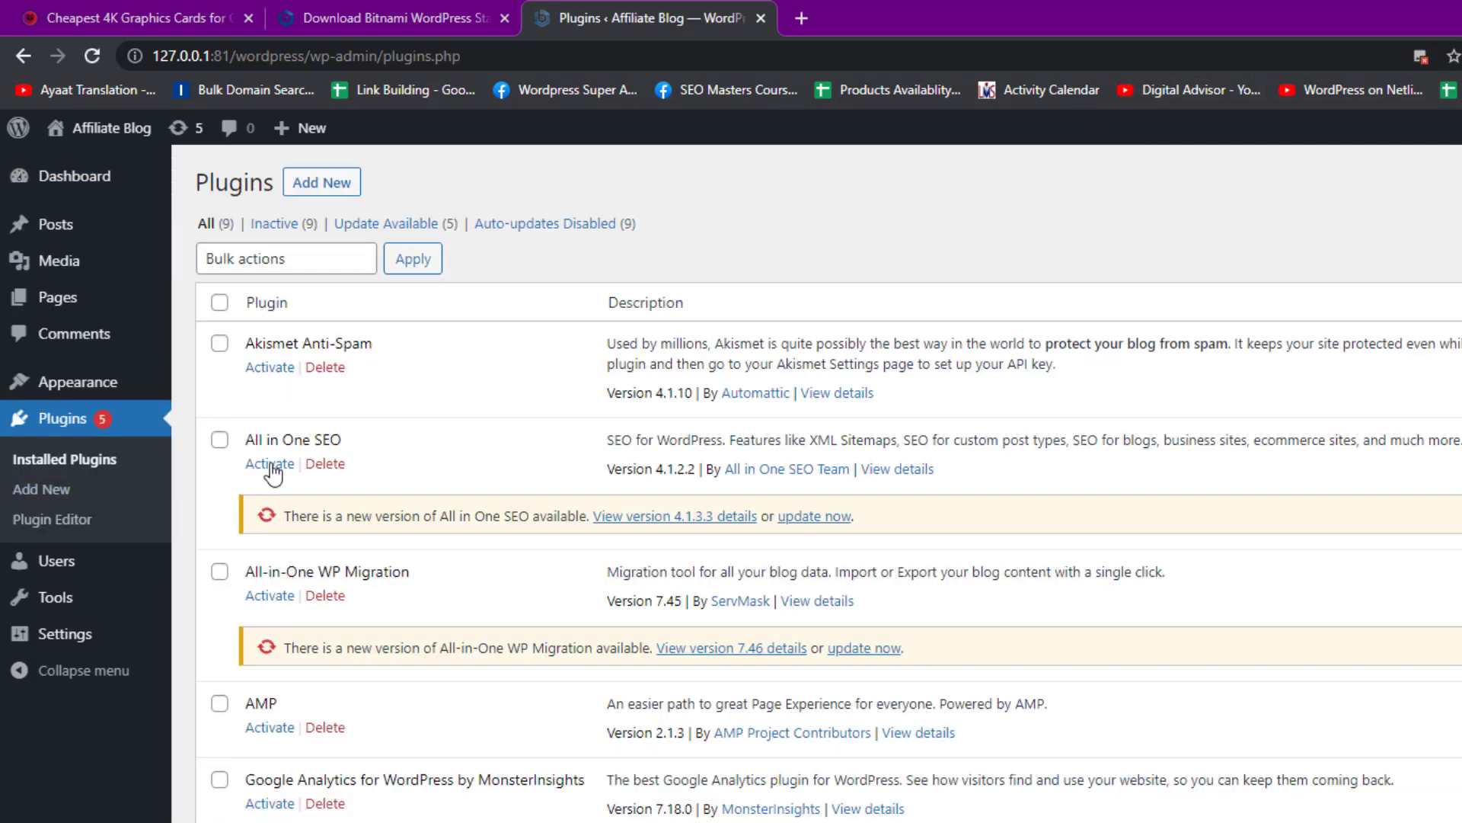
double_click(221, 306)
key("space")
left_click(324, 259)
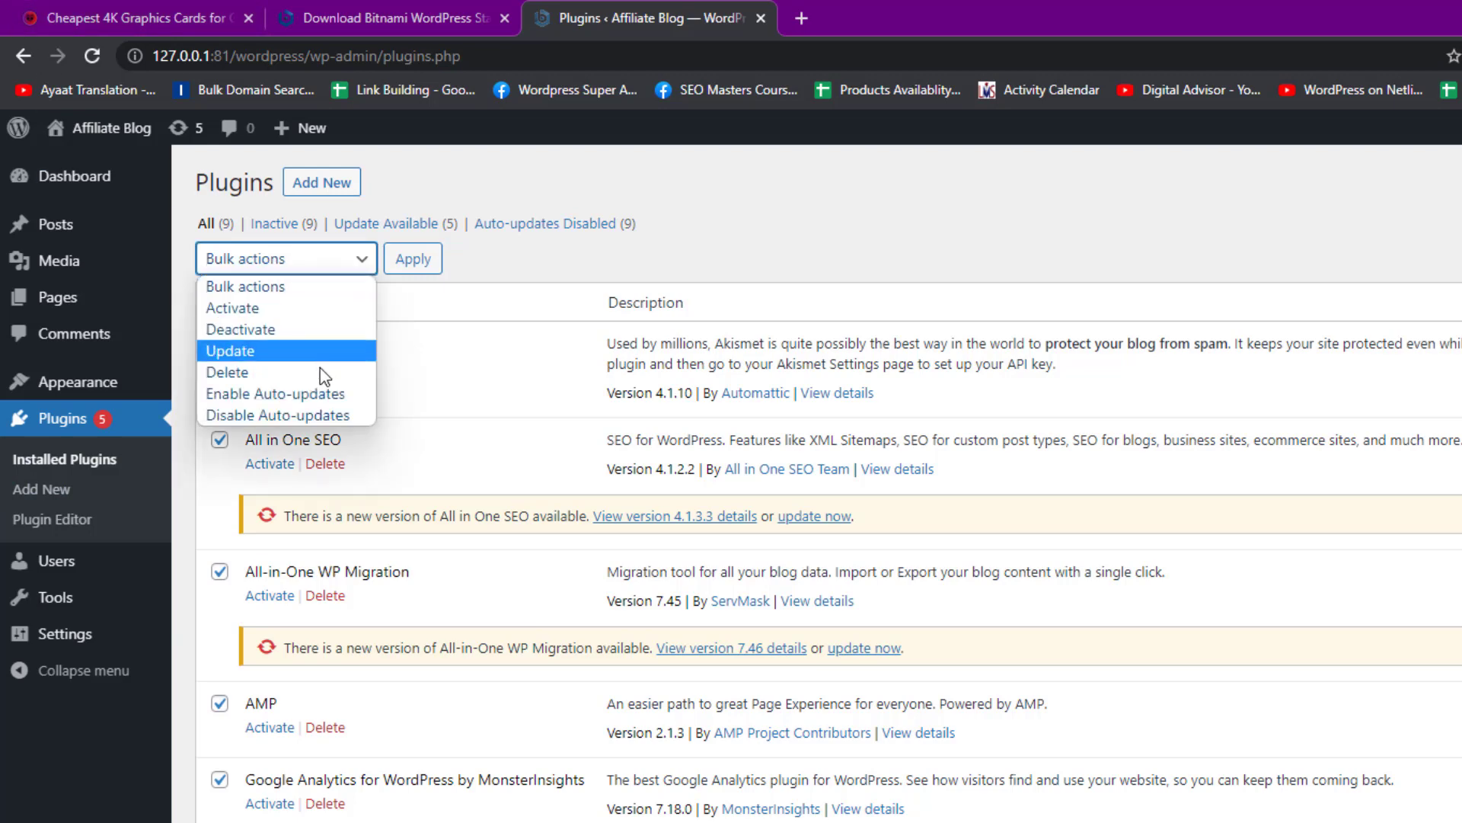
left_click(324, 373)
left_click(418, 267)
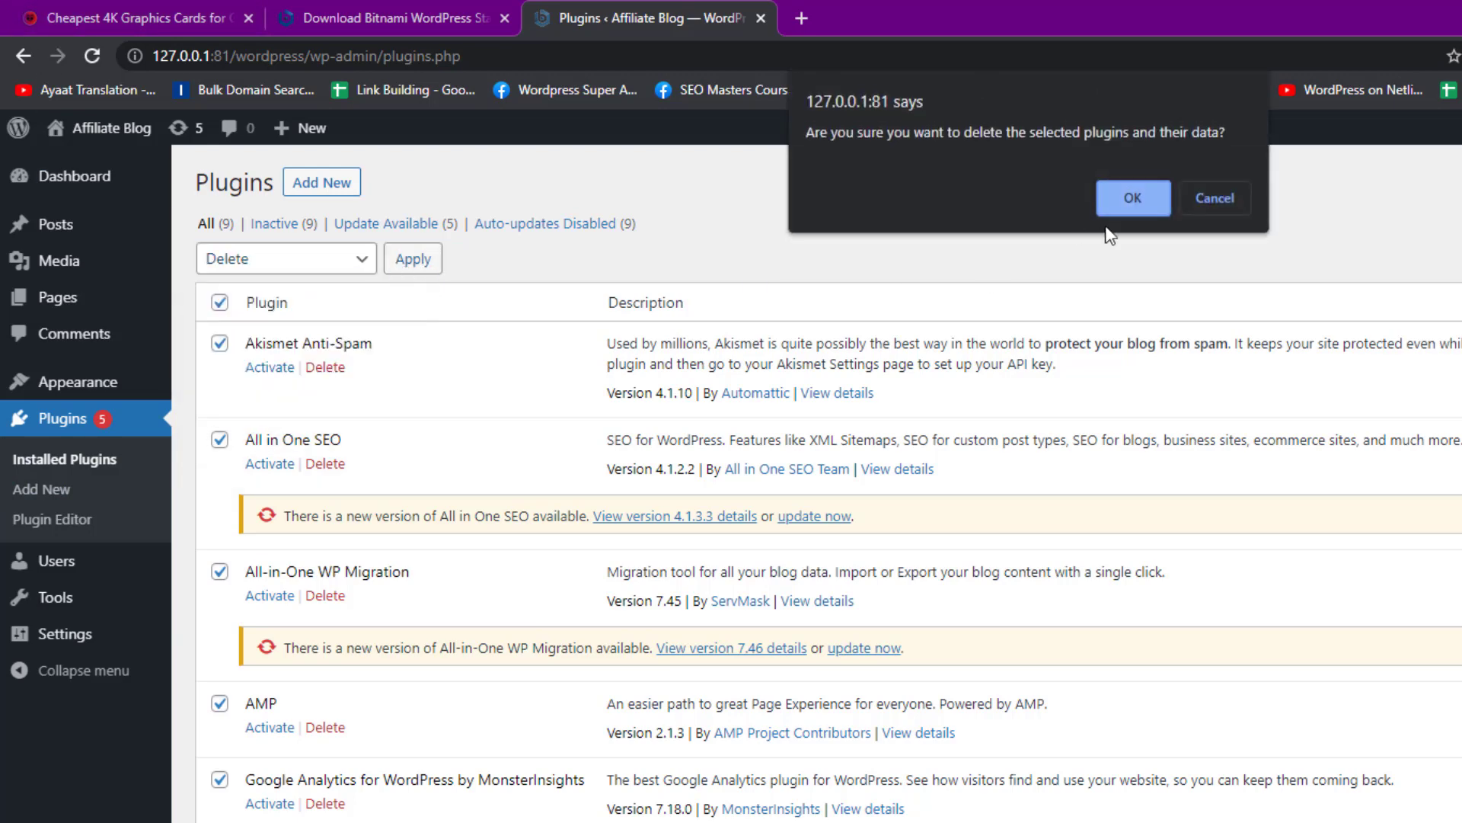
left_click(1134, 198)
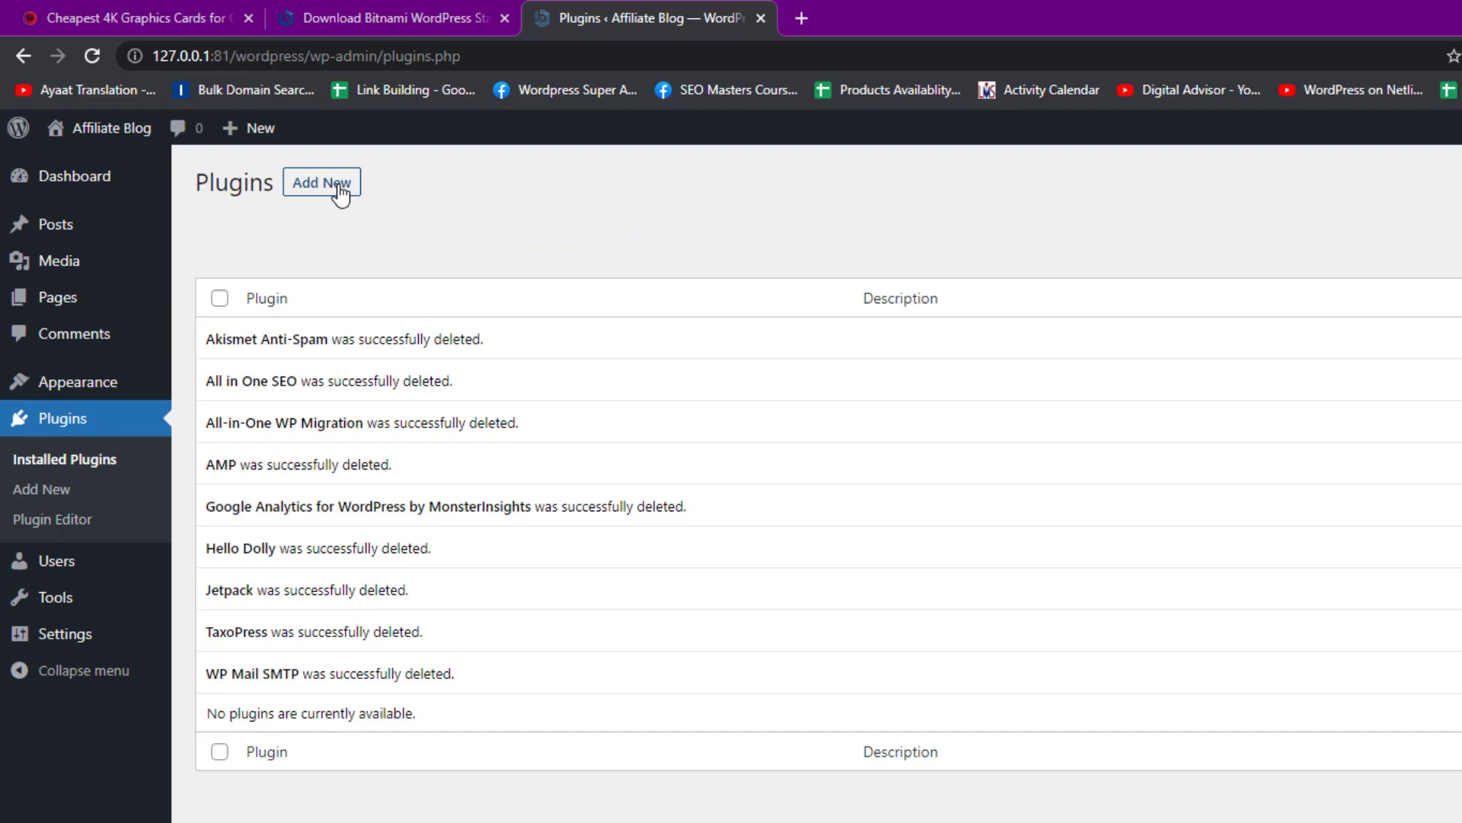
Show the Upload Plugin zip form under Plugins > Add New, cancelling the file picker
left_click(341, 194)
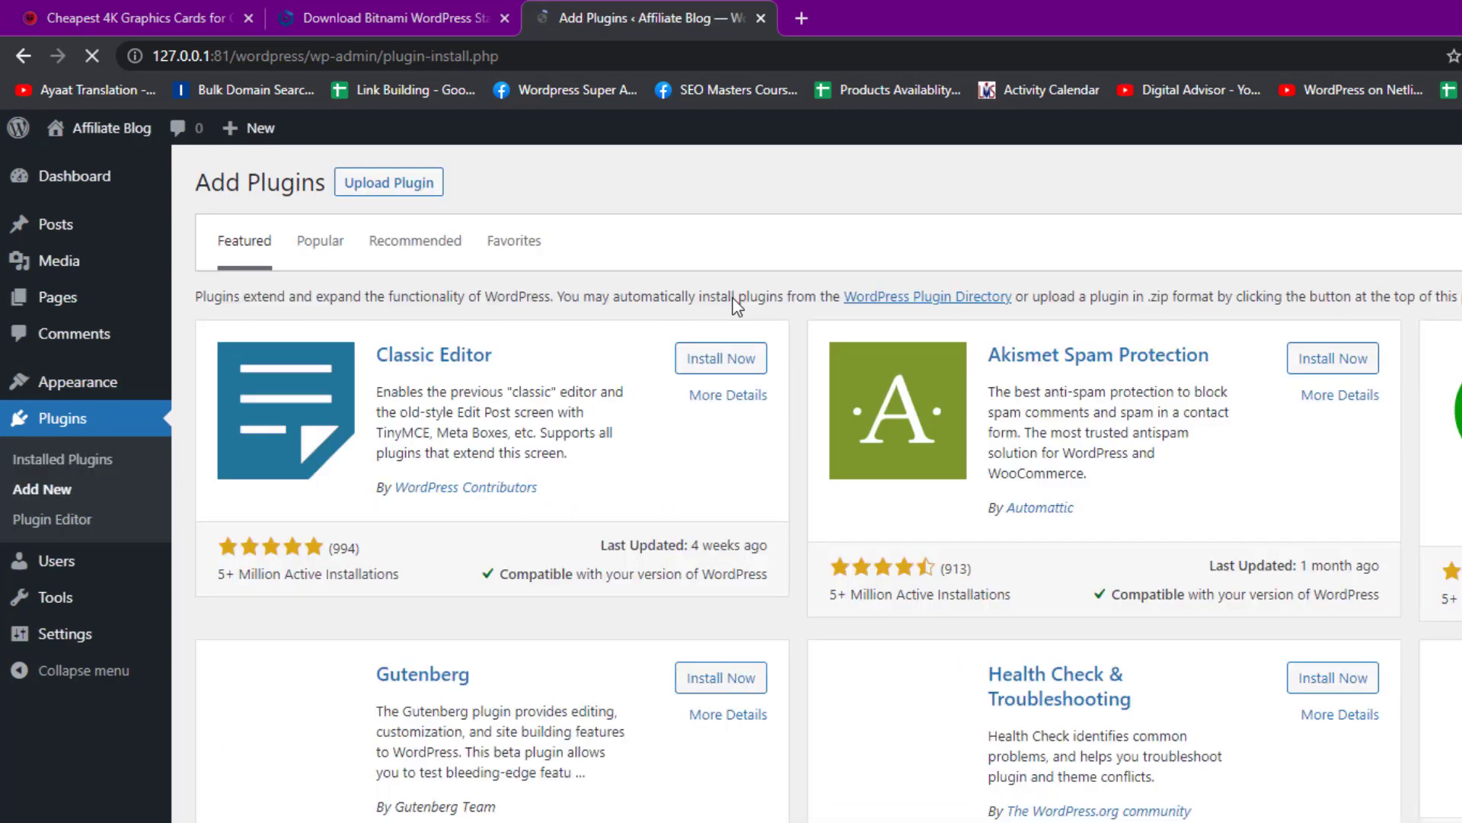
left_click(425, 184)
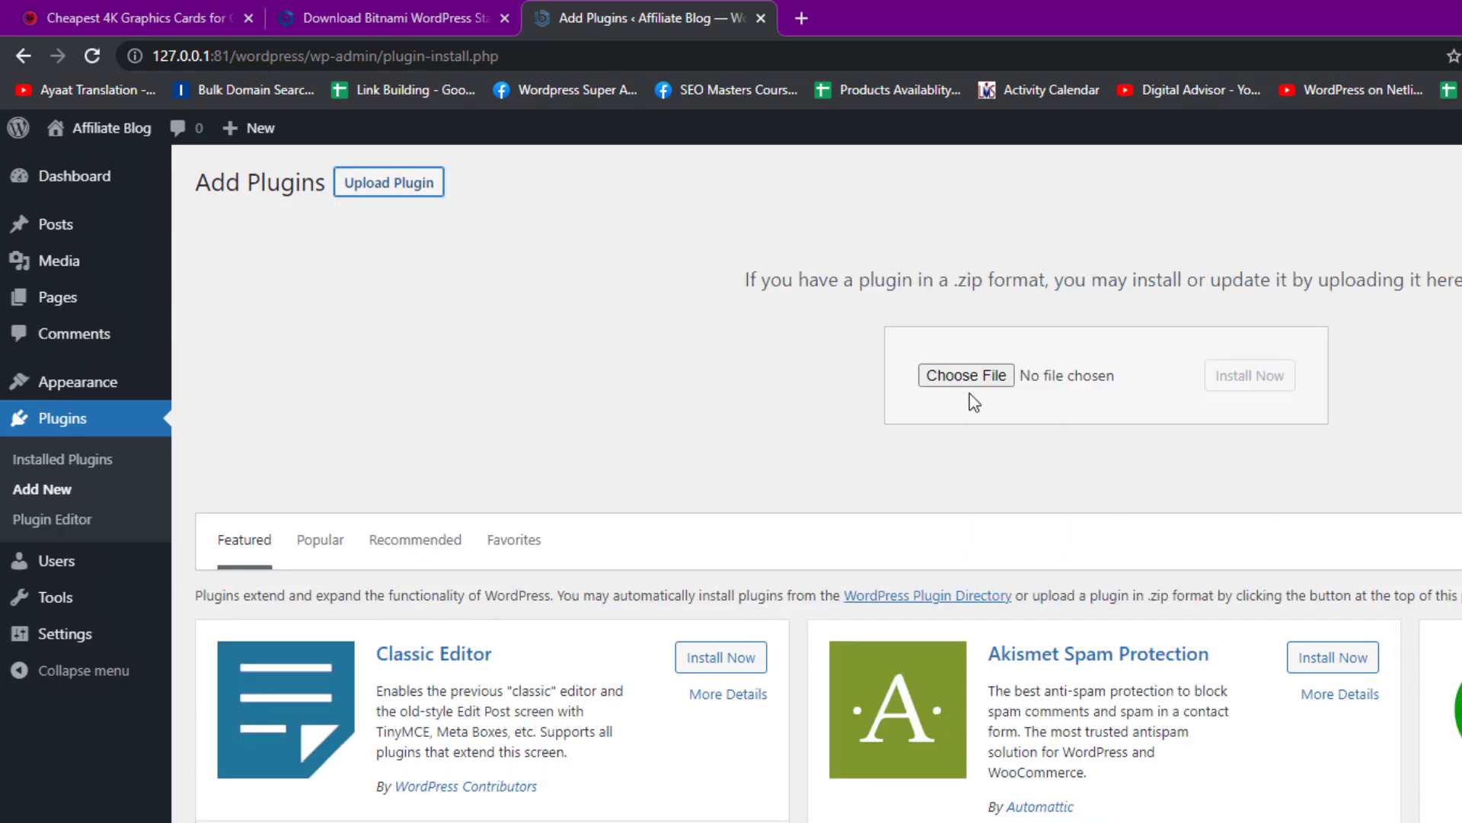
left_click(999, 377)
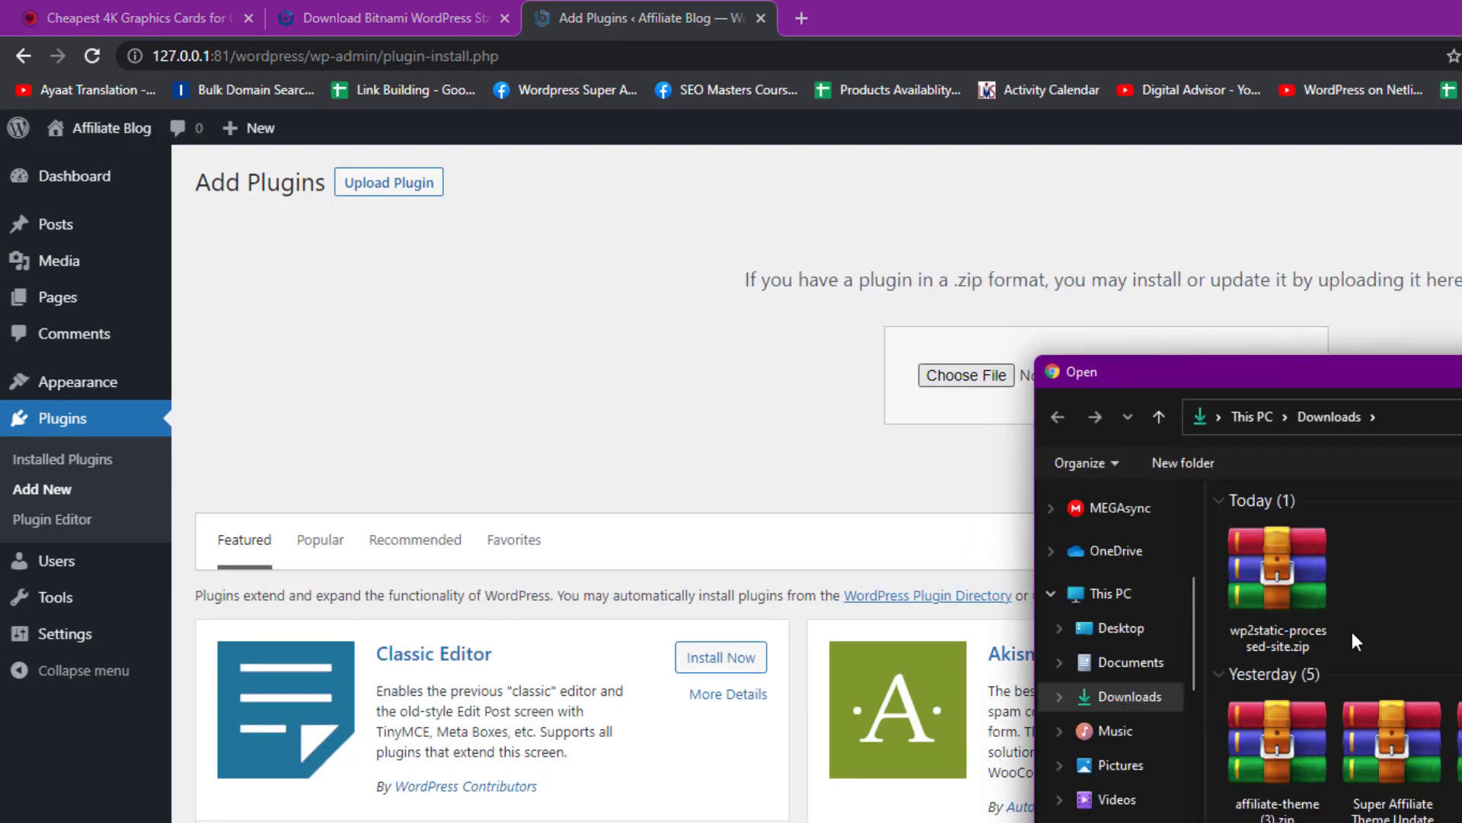
scroll(1351, 634, "down", 1)
scroll(1353, 629, "up", 1)
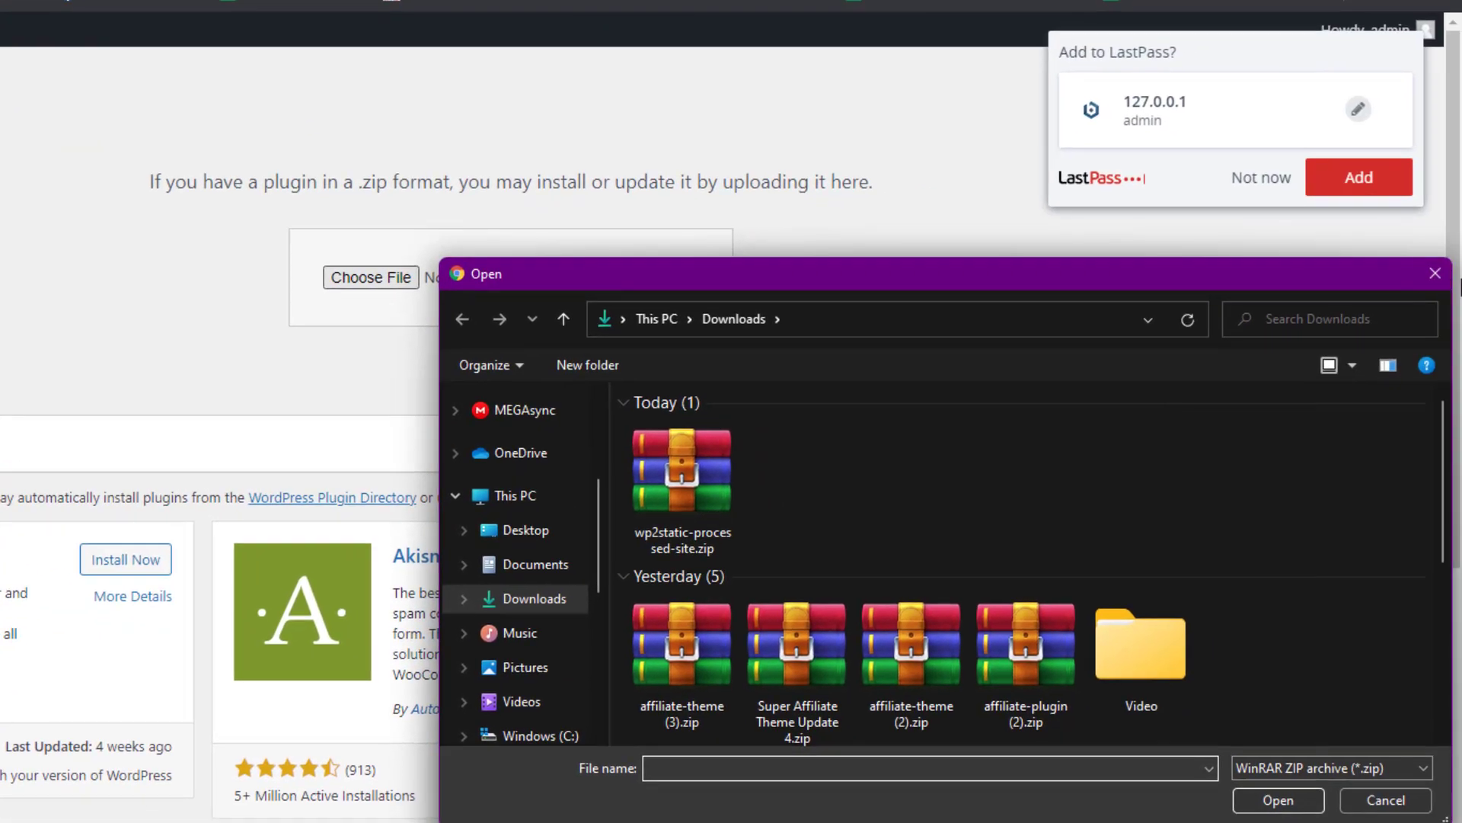
left_click(1435, 273)
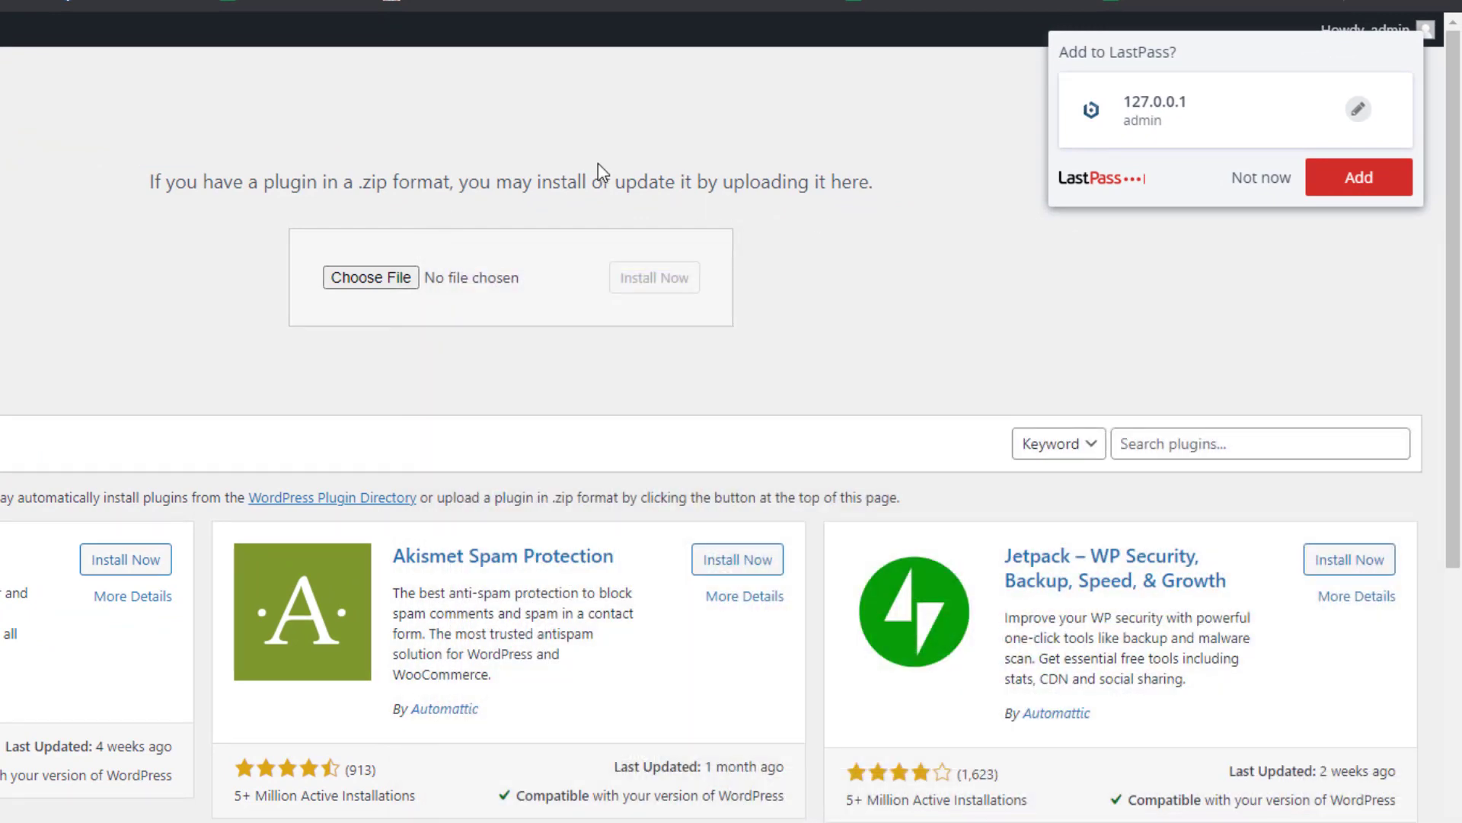
key("ctrl+t")
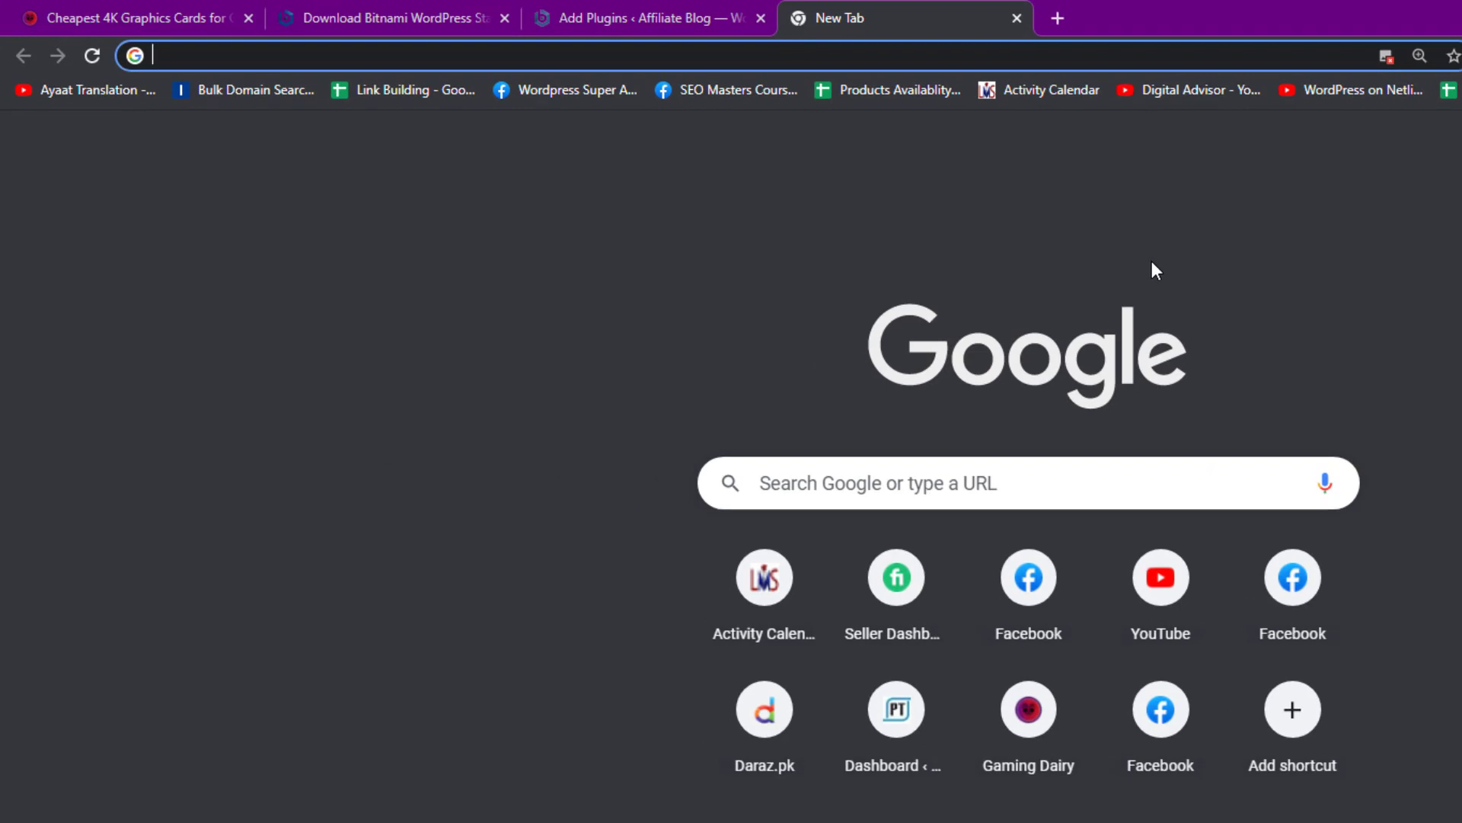
type("wpsta")
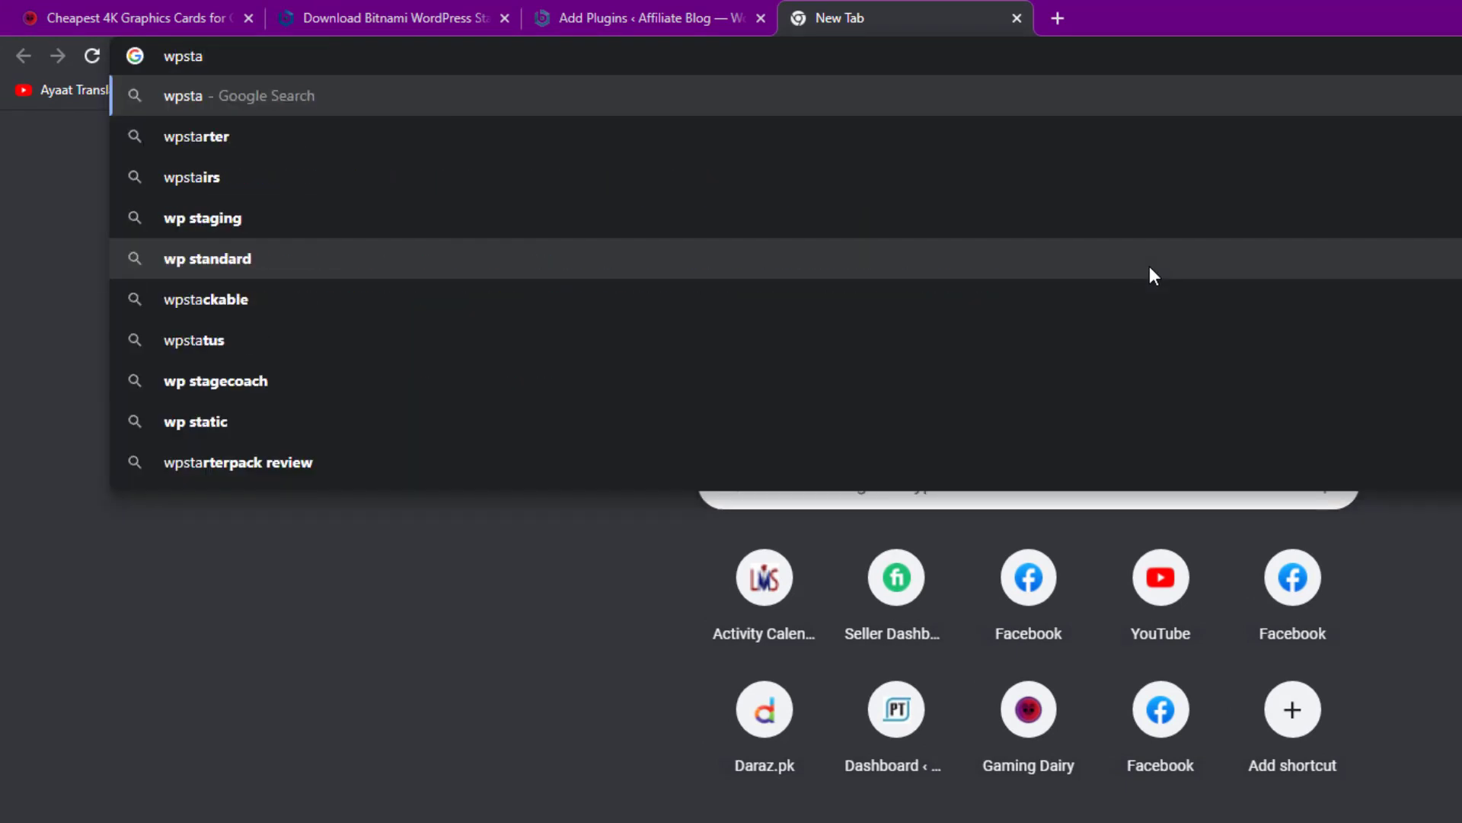
key("BackSpace")
key("ctrl+a")
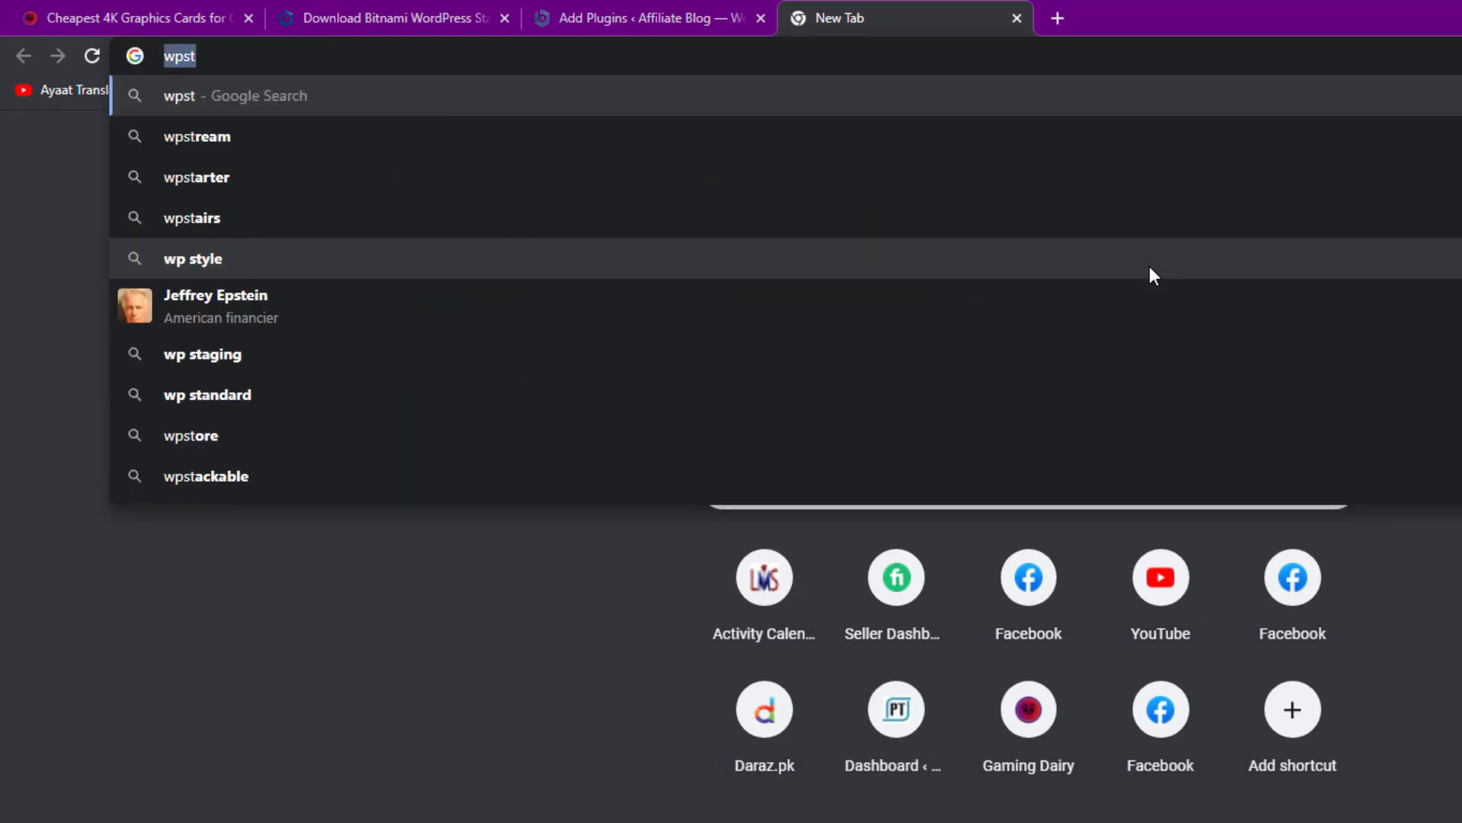
type("wp2")
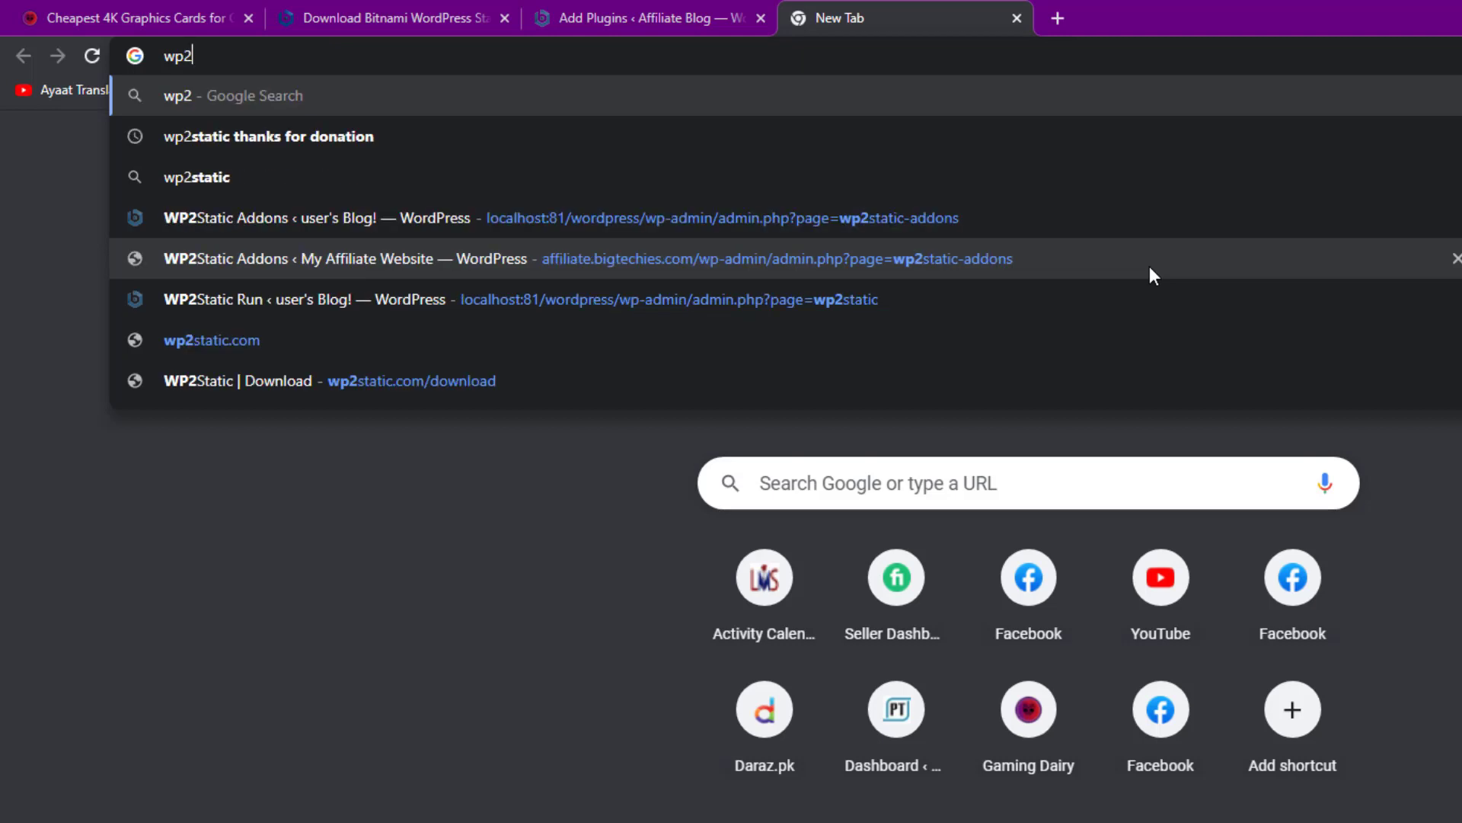
type("static.")
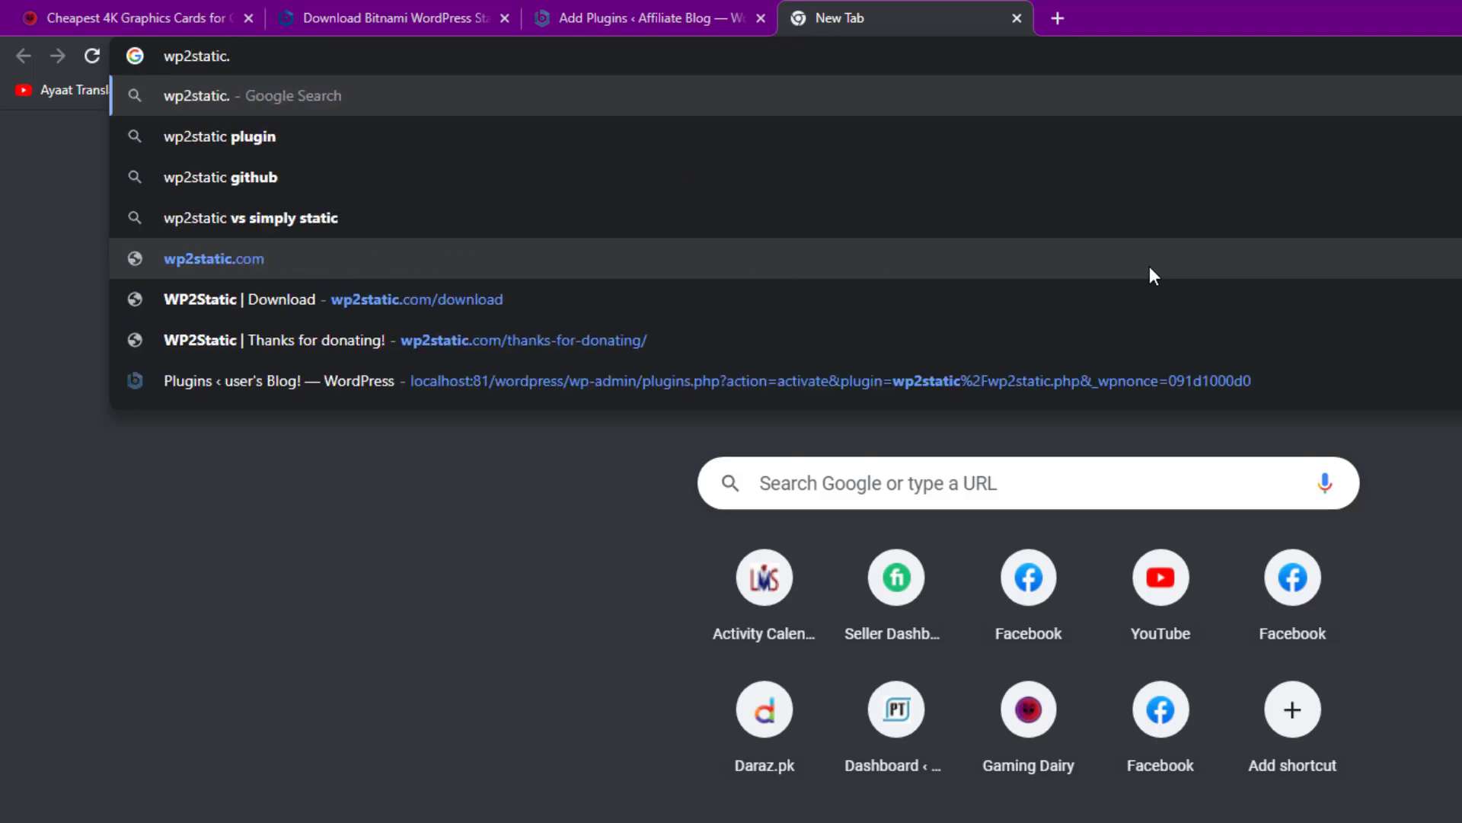
type("com/tah")
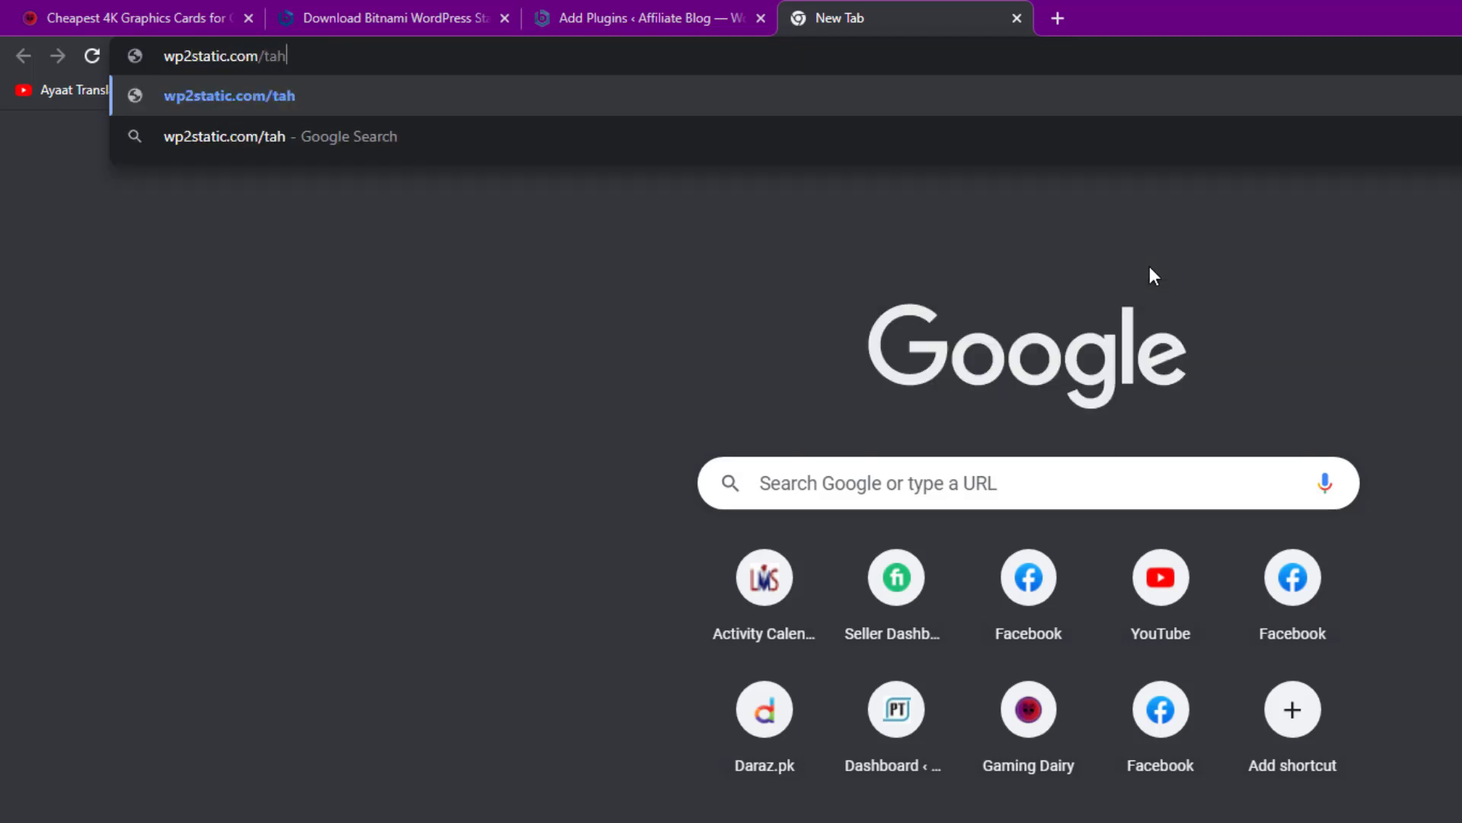
key("BackSpace")
key("BackSpace")
type("hanks-for")
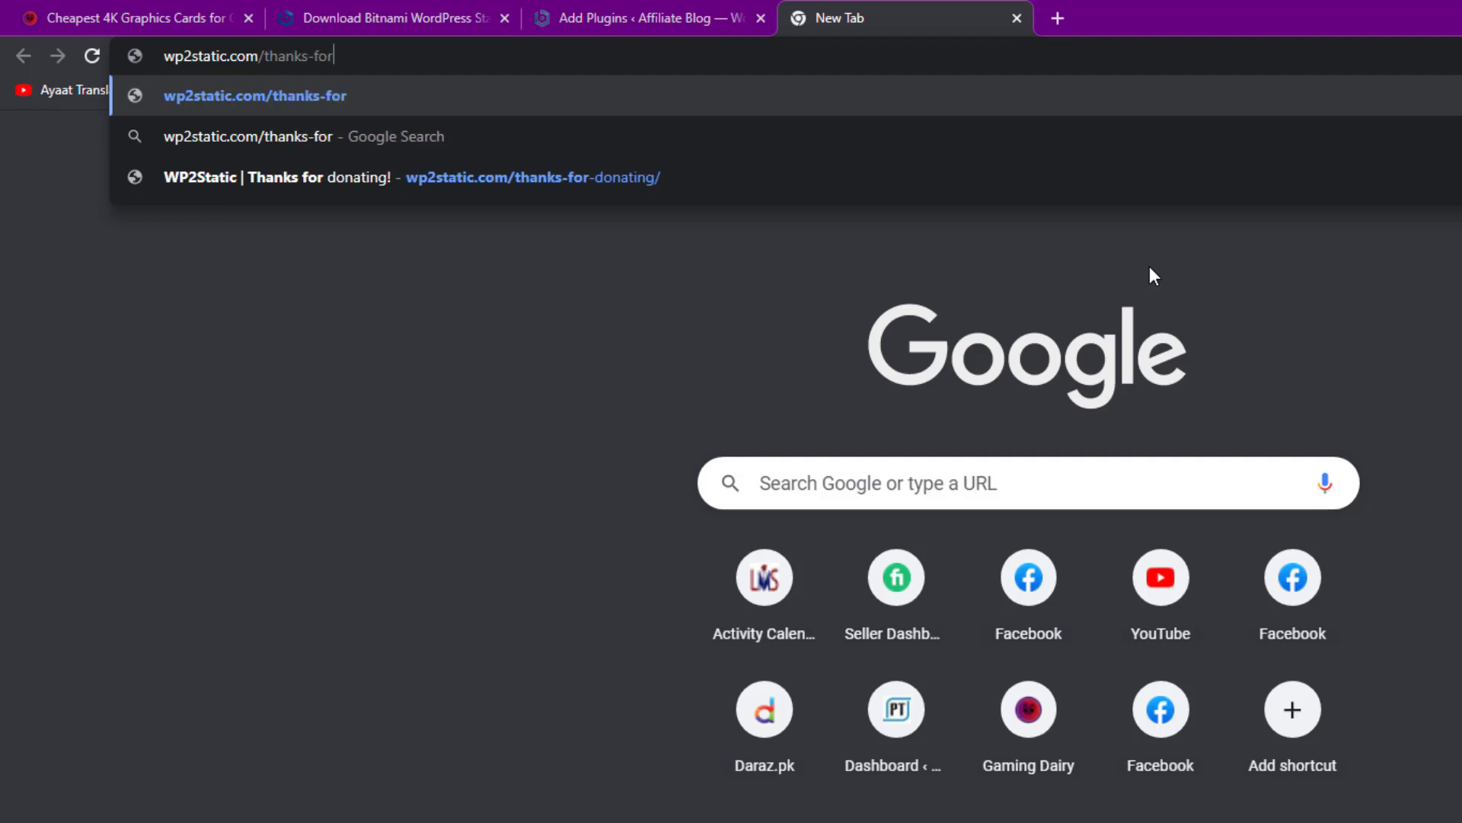
type("-donating")
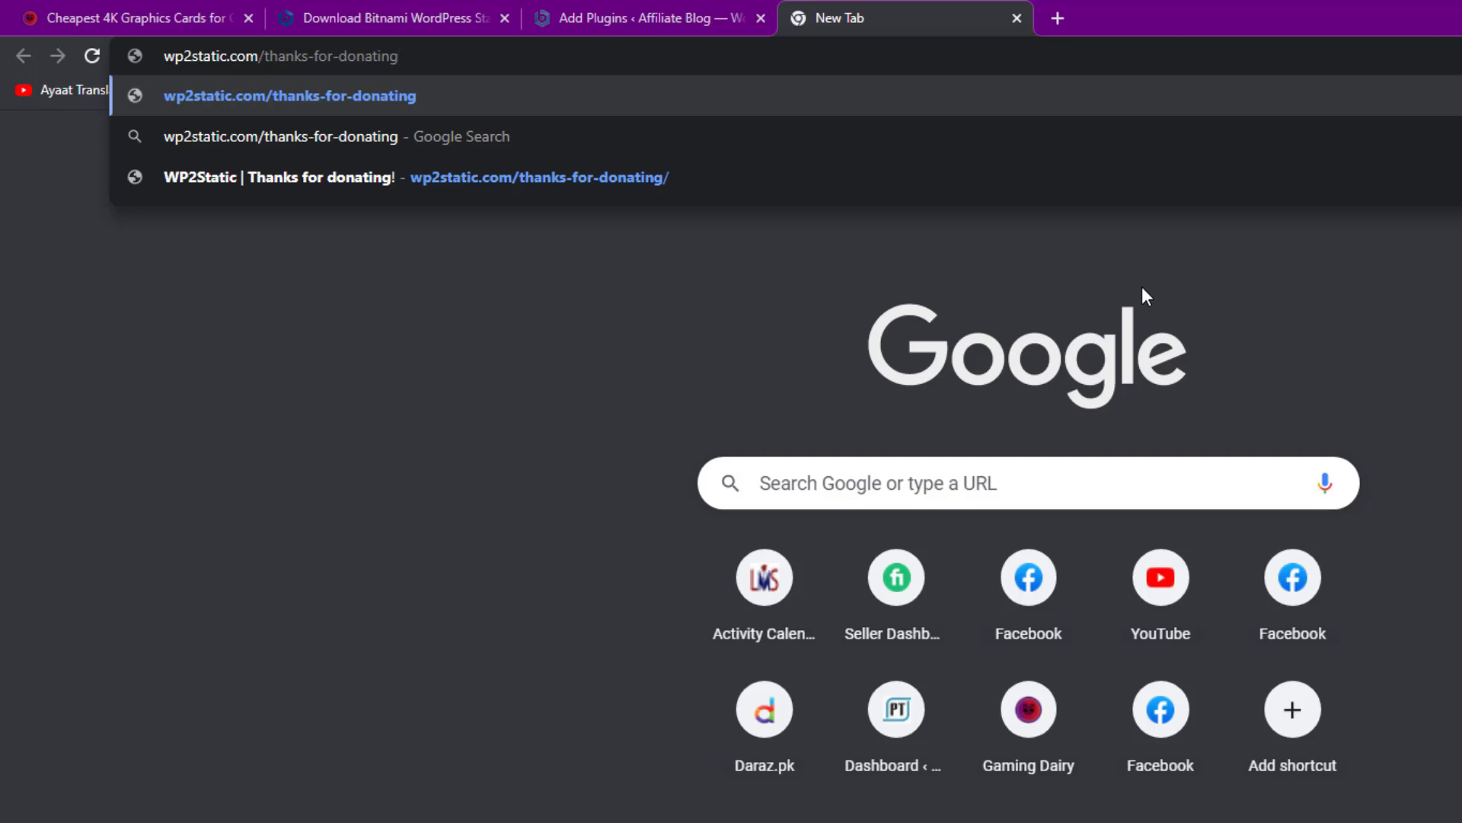
key("ctrl+w")
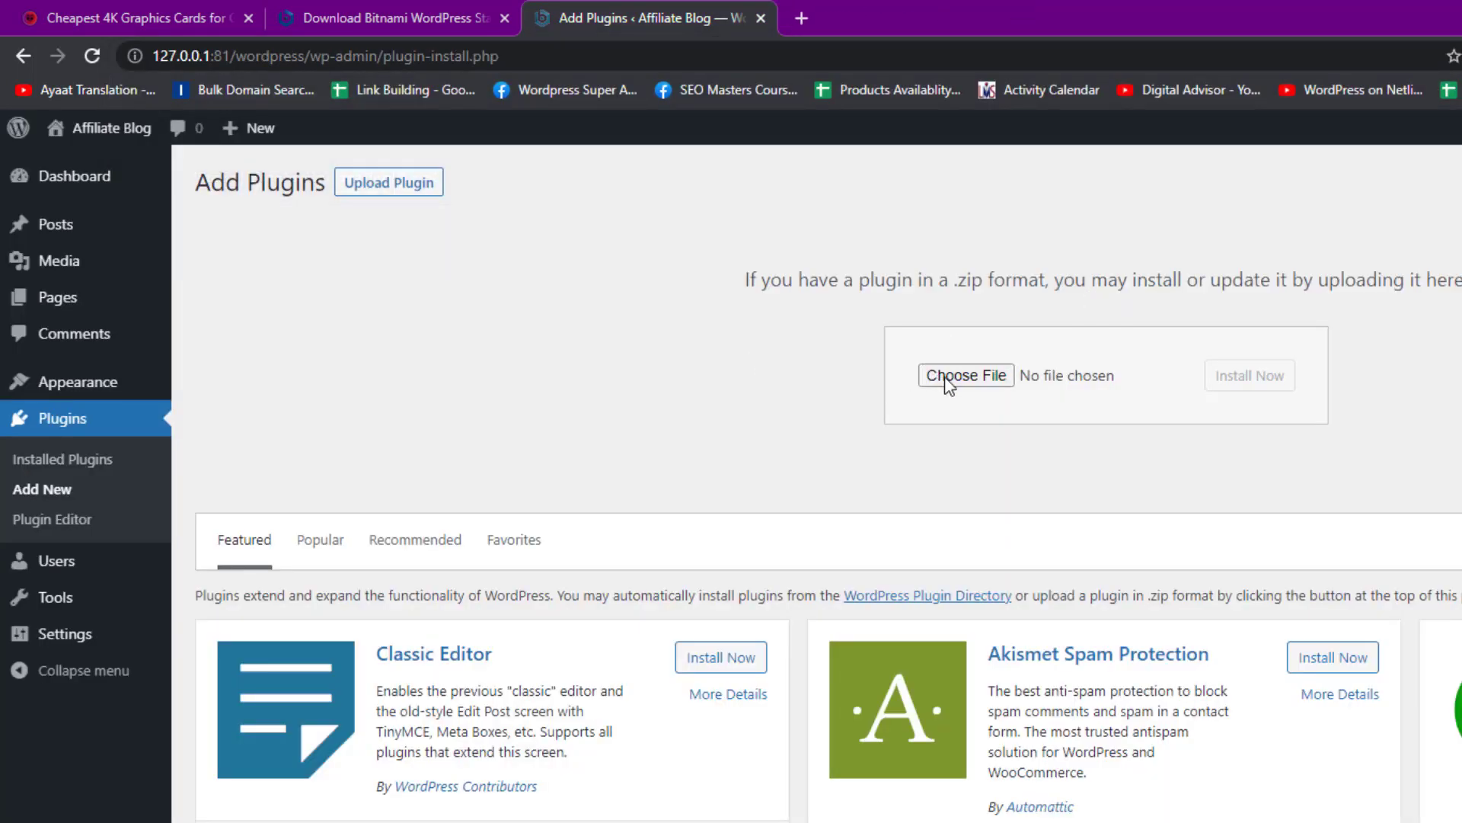
Upload wp2static-7.1.6.zip, install and activate WP2Static 7.1.6, then return to Add Plugins
left_click(948, 377)
scroll(1325, 631, "down", 3)
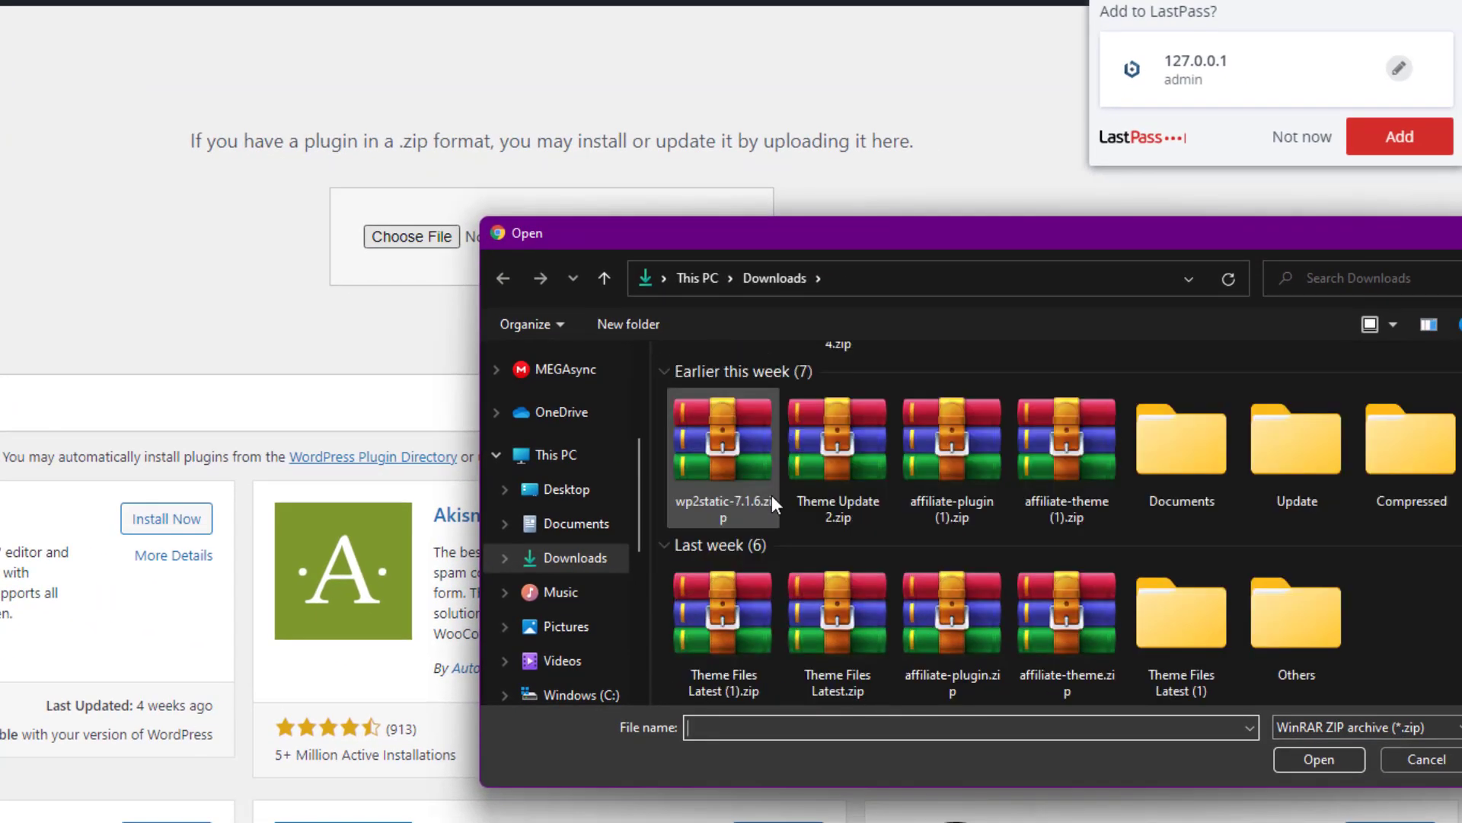
left_click(756, 485)
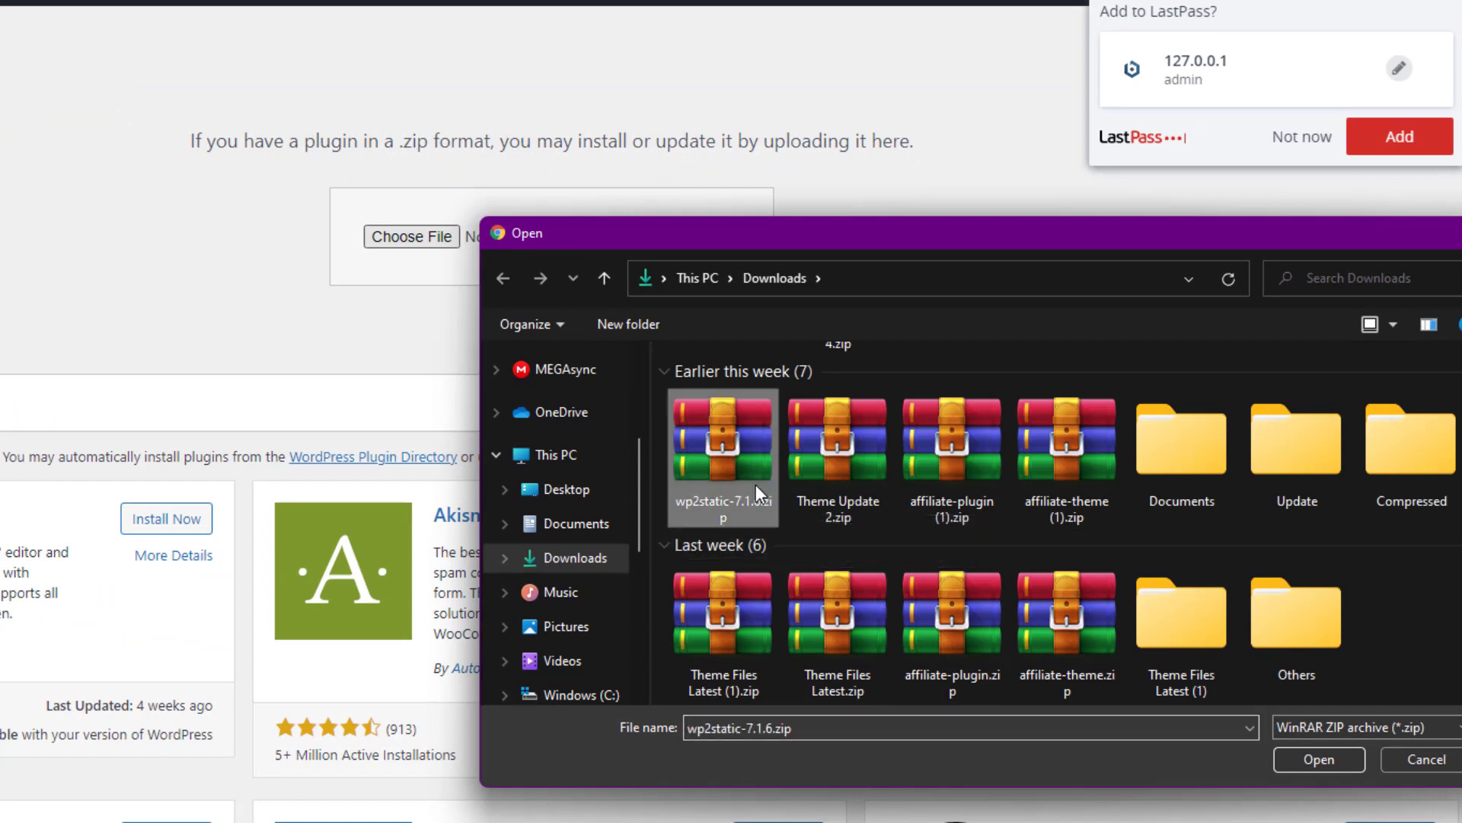
double_click(751, 490)
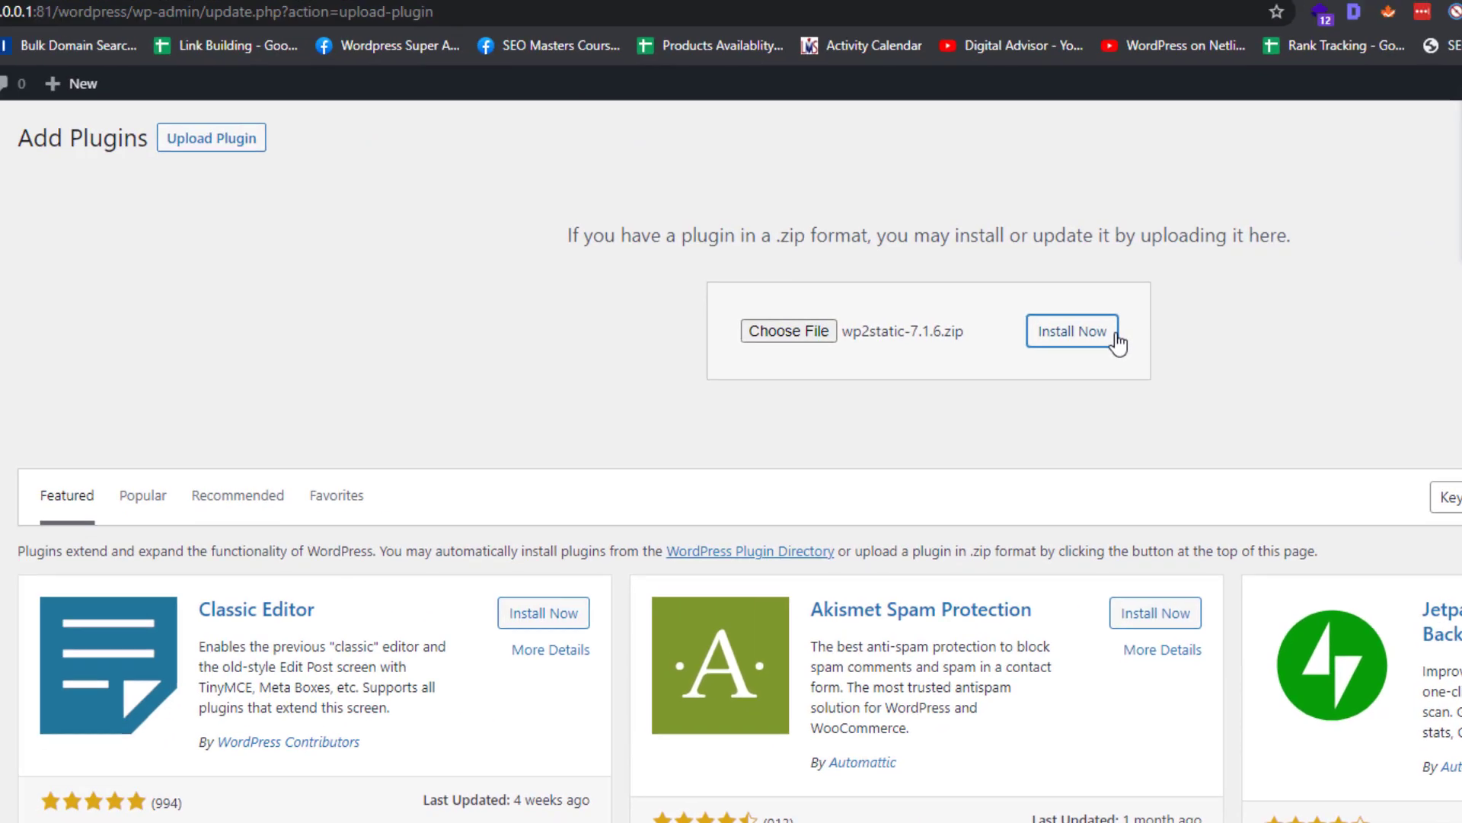
left_click(749, 246)
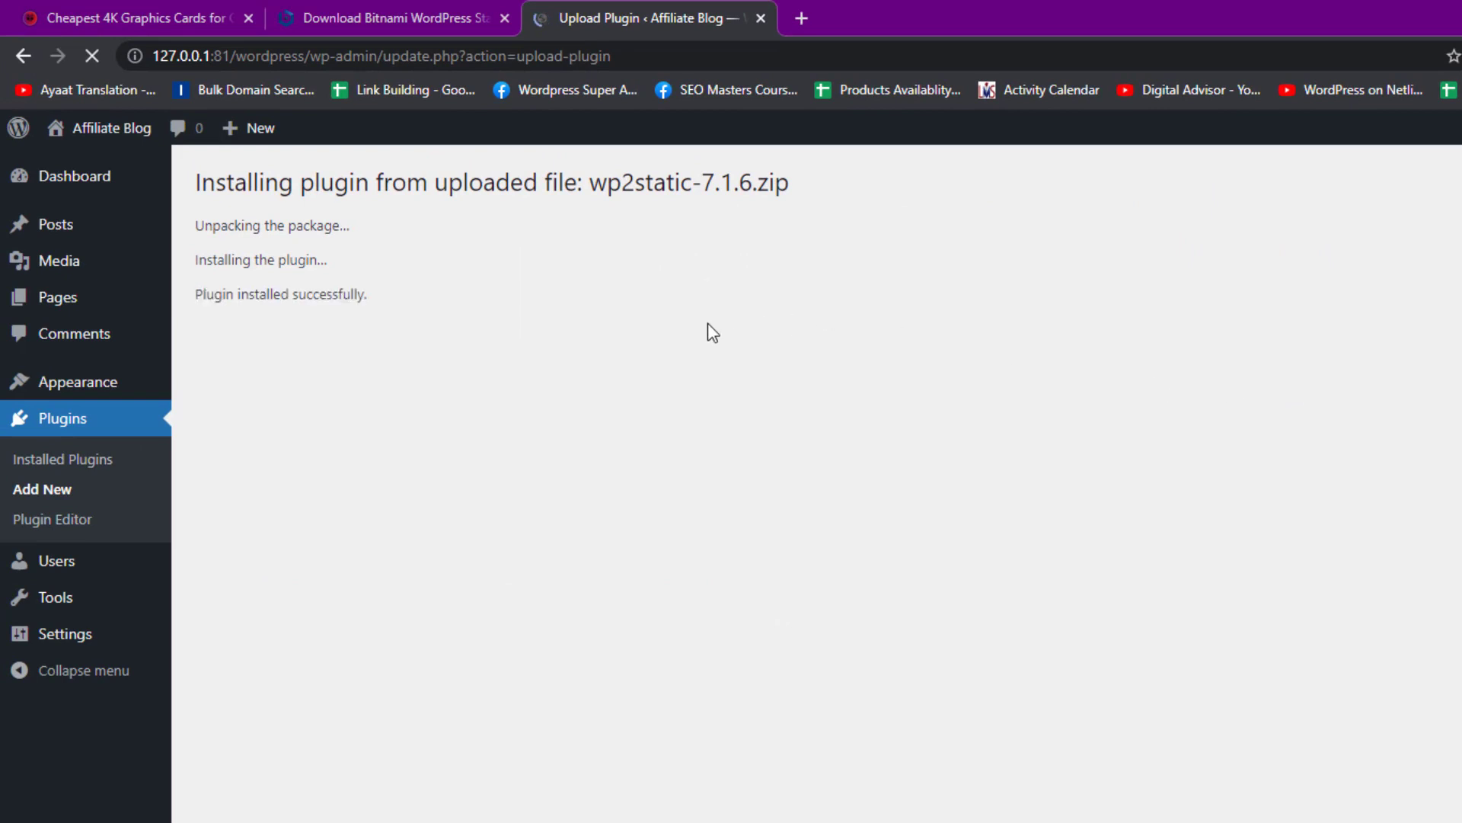
left_click(240, 331)
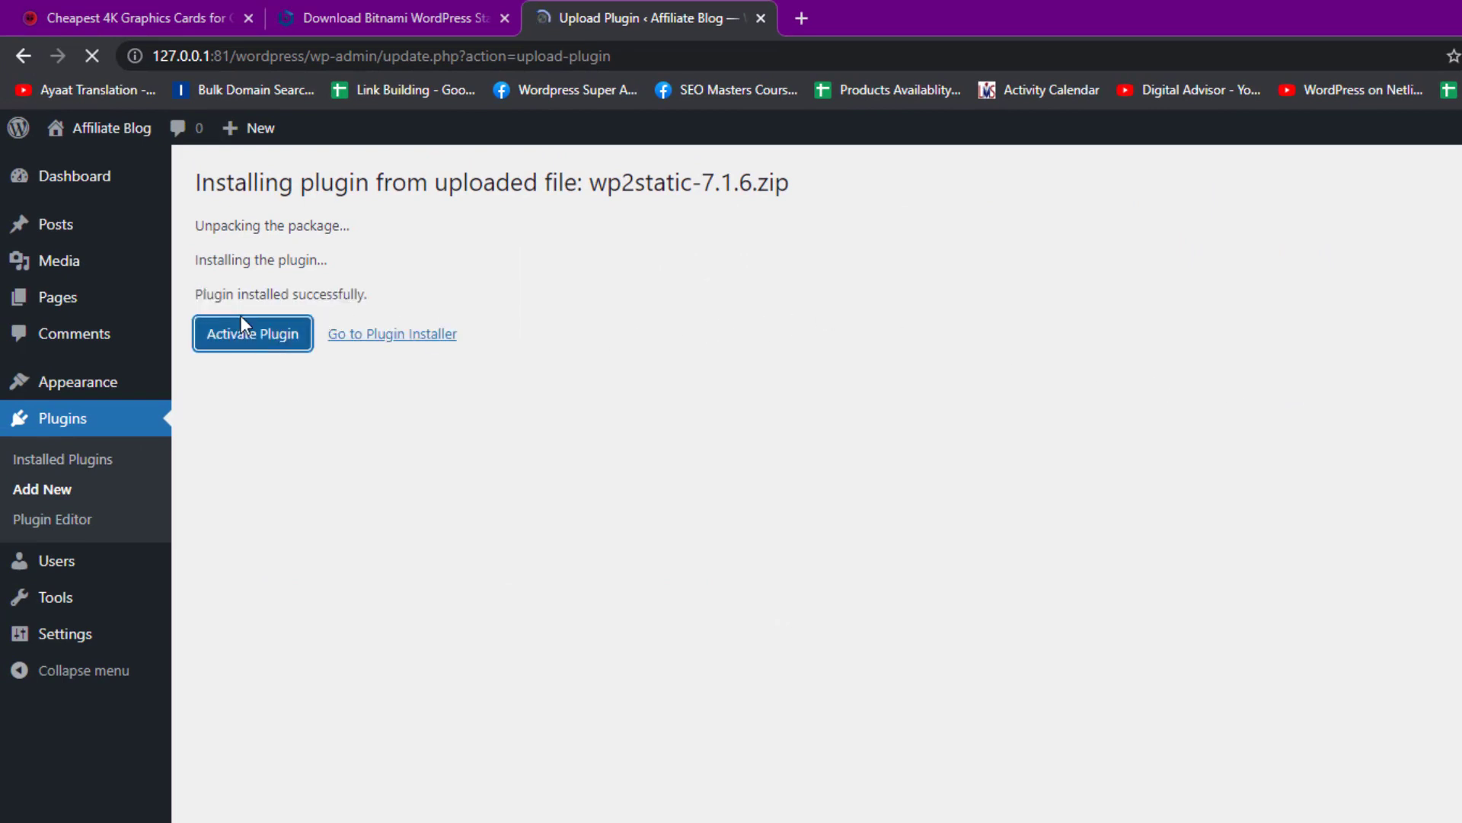
left_click(330, 186)
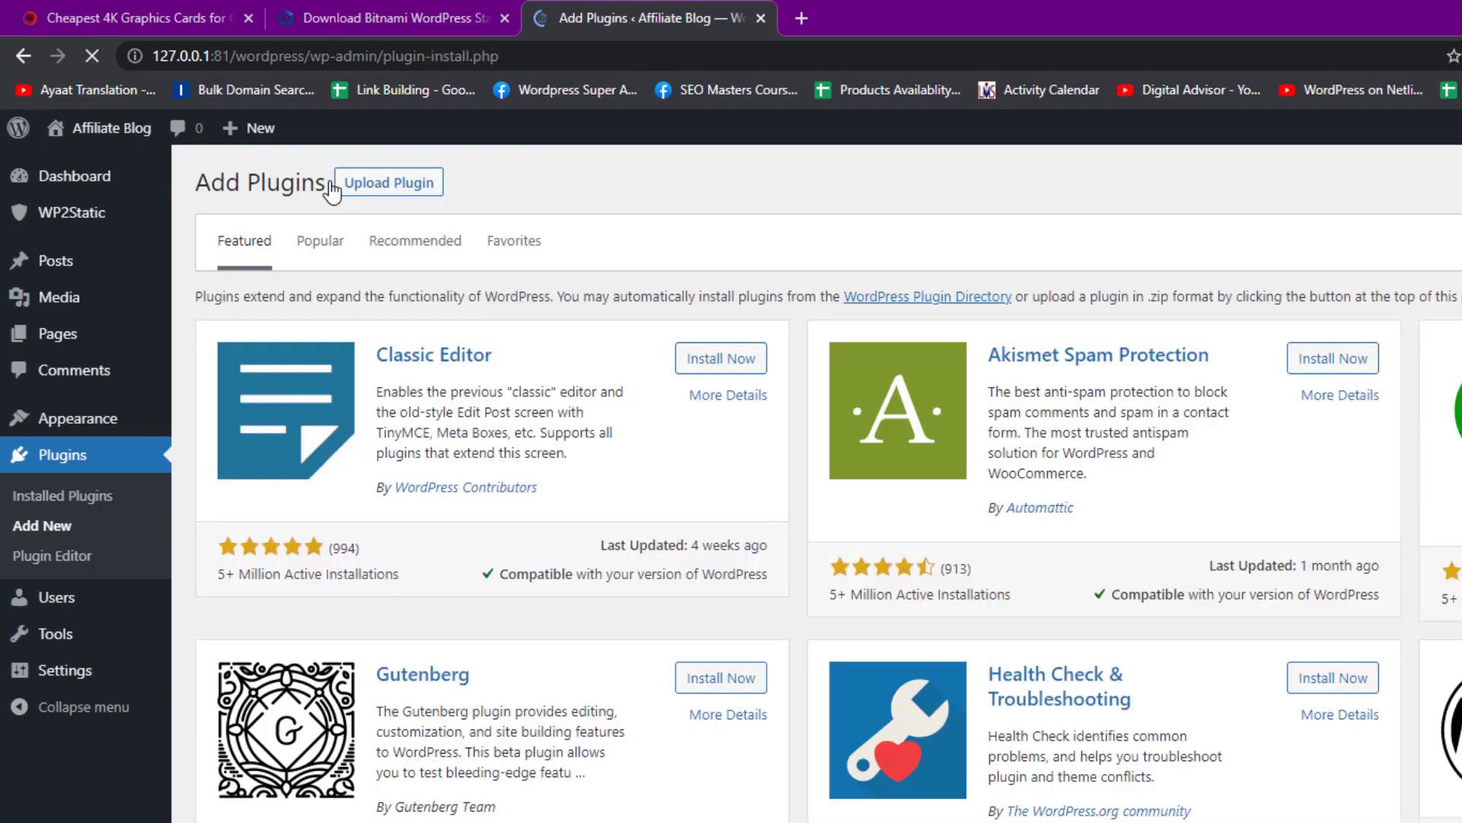
Upload and install the ZIP Deployment add-on from wp2static-addon-zip-1.0.1.zip
left_click(396, 186)
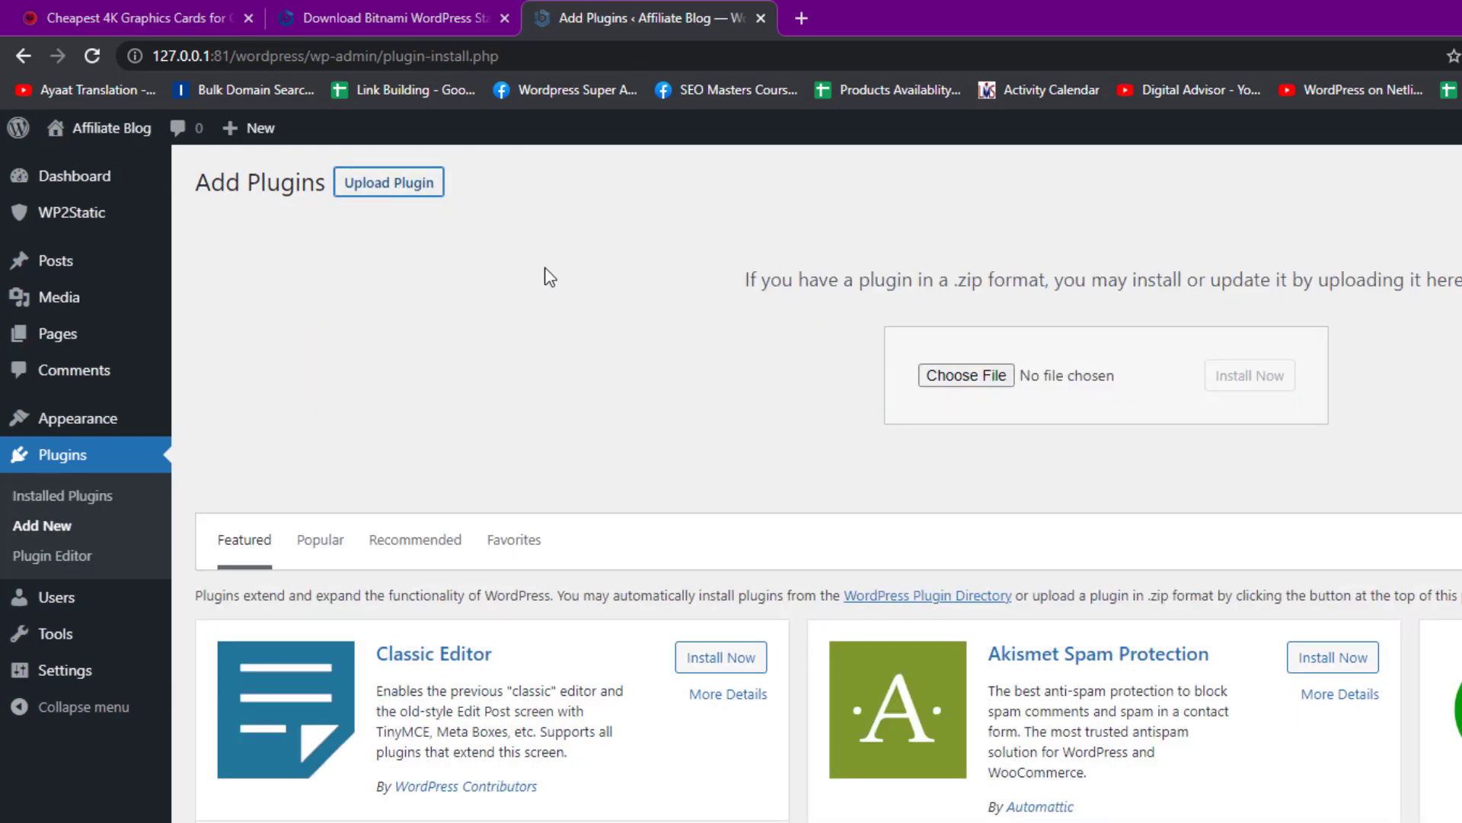
left_click(967, 375)
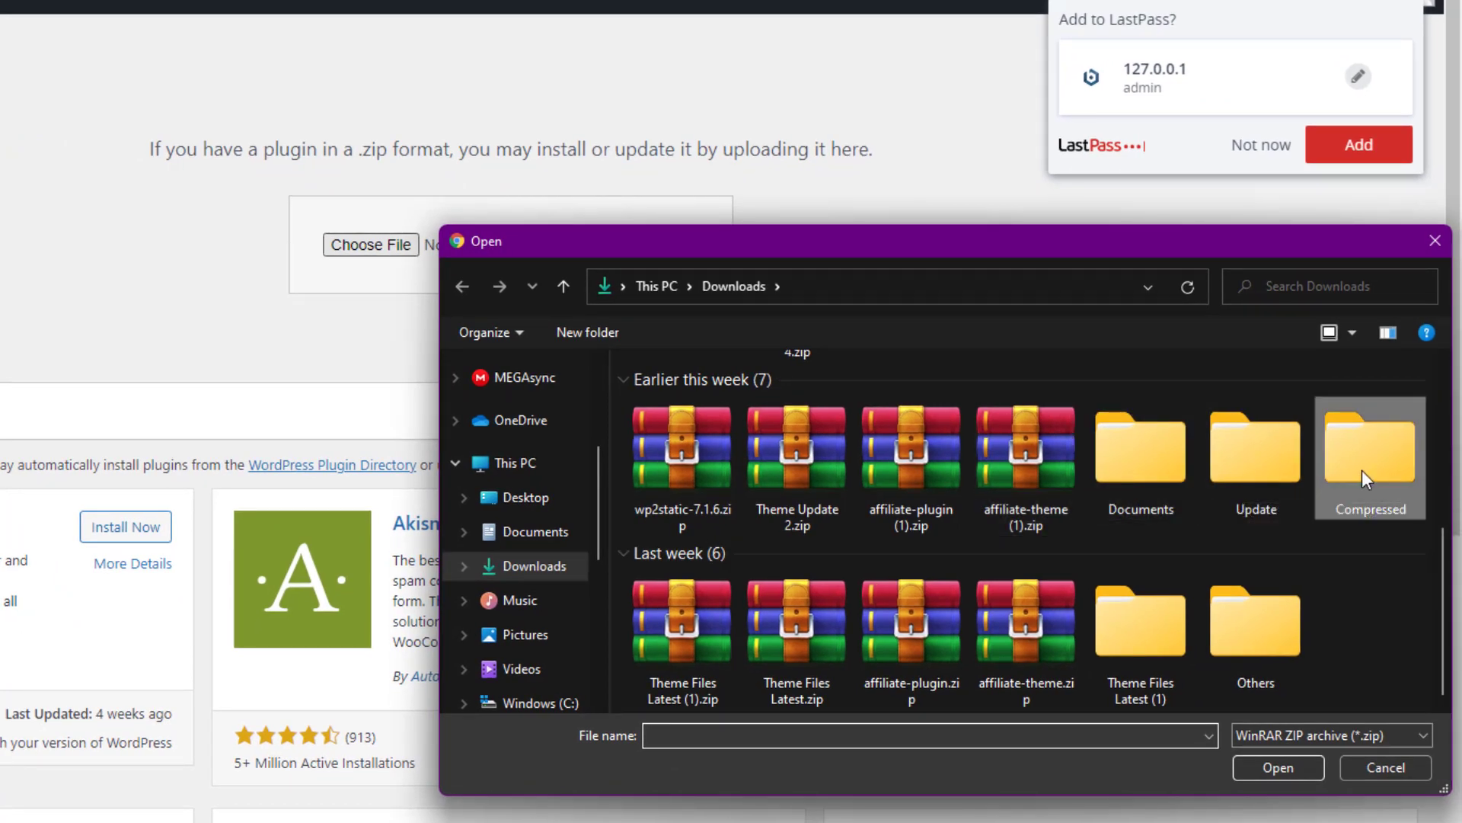
double_click(1362, 469)
double_click(932, 431)
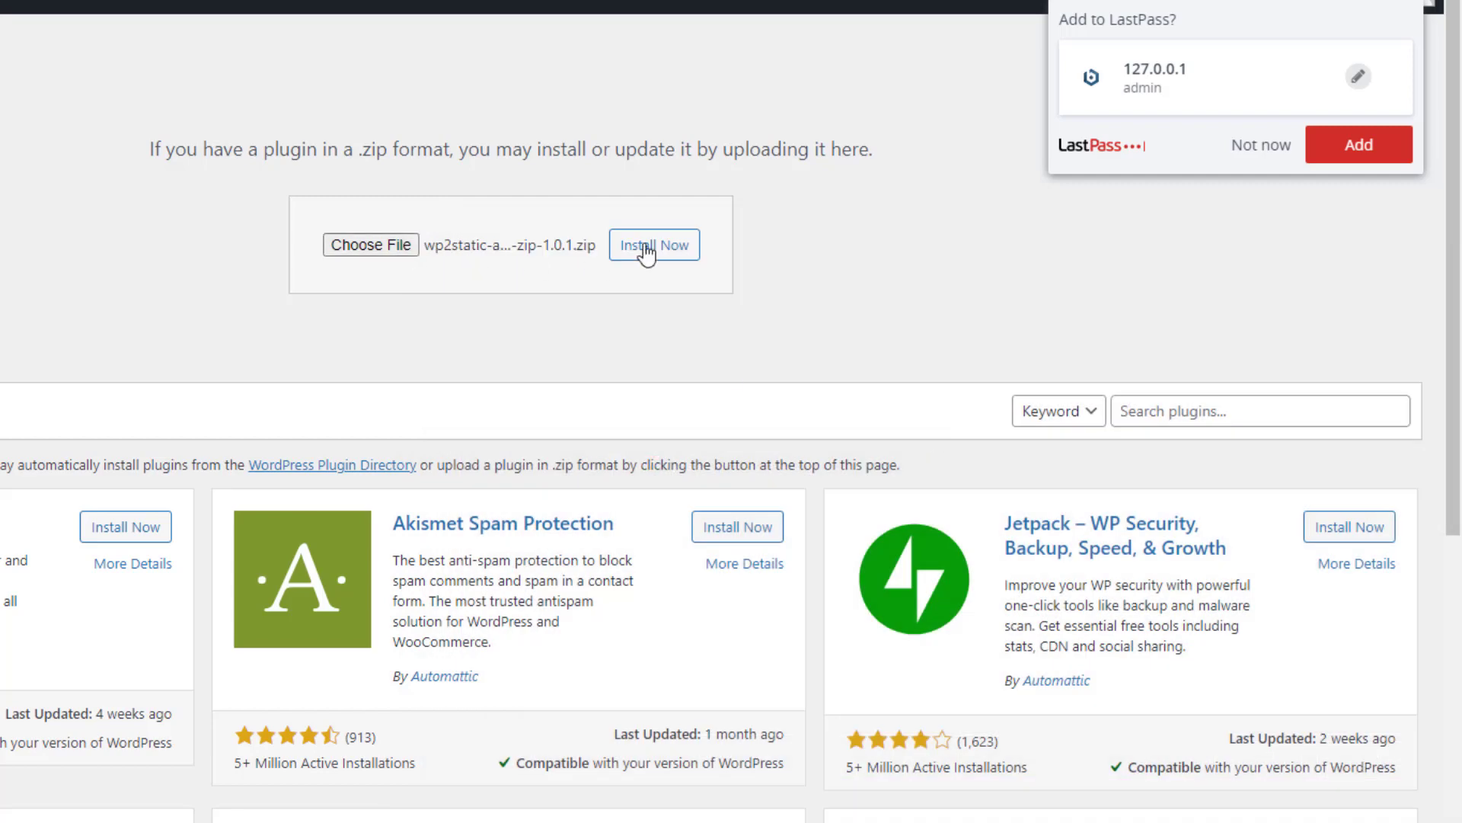
left_click(664, 246)
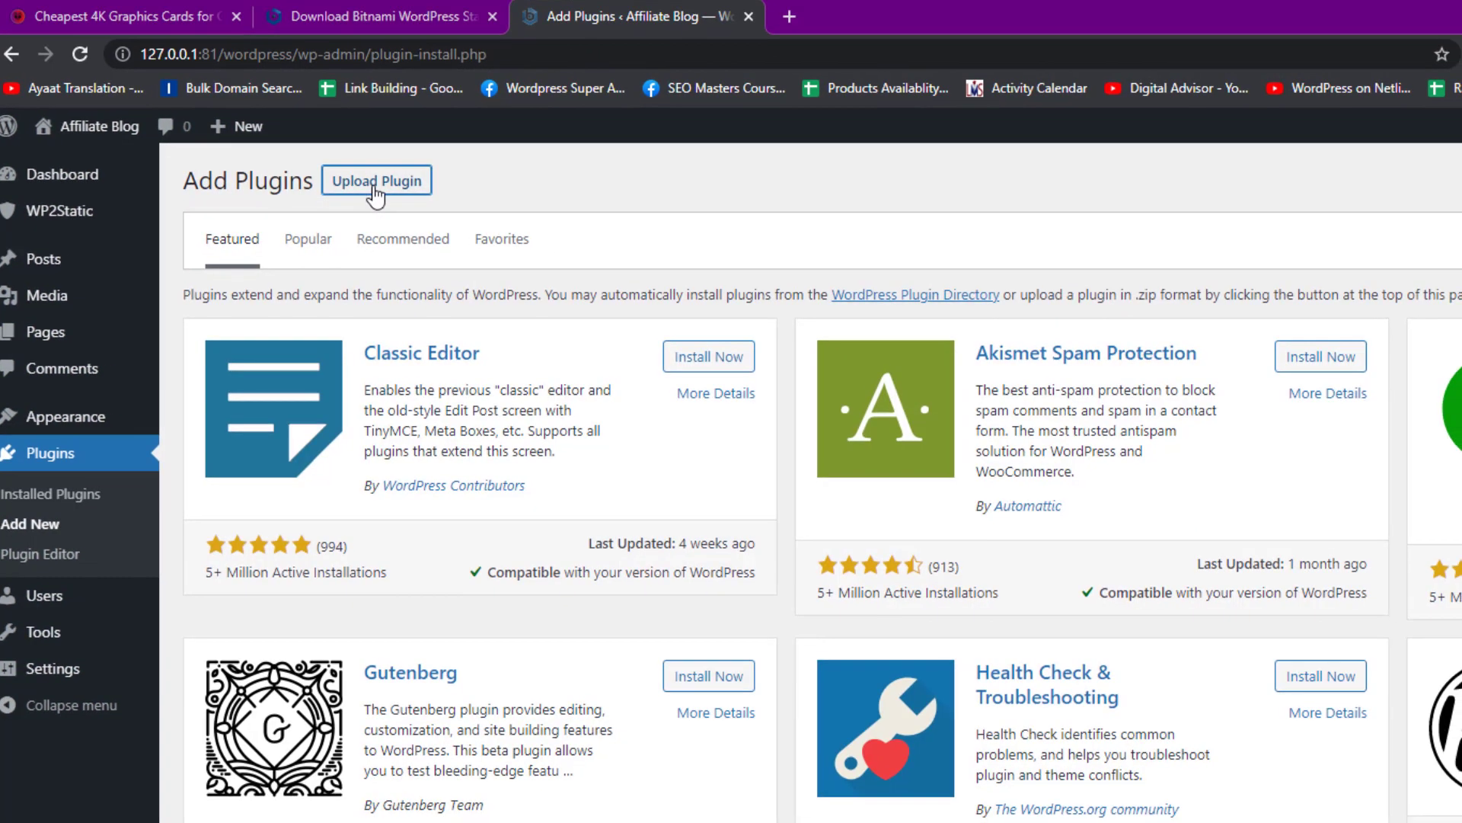
Upload wp2static-addon-netlify-1.0.1.zip, install it, and activate the add-on
left_click(374, 183)
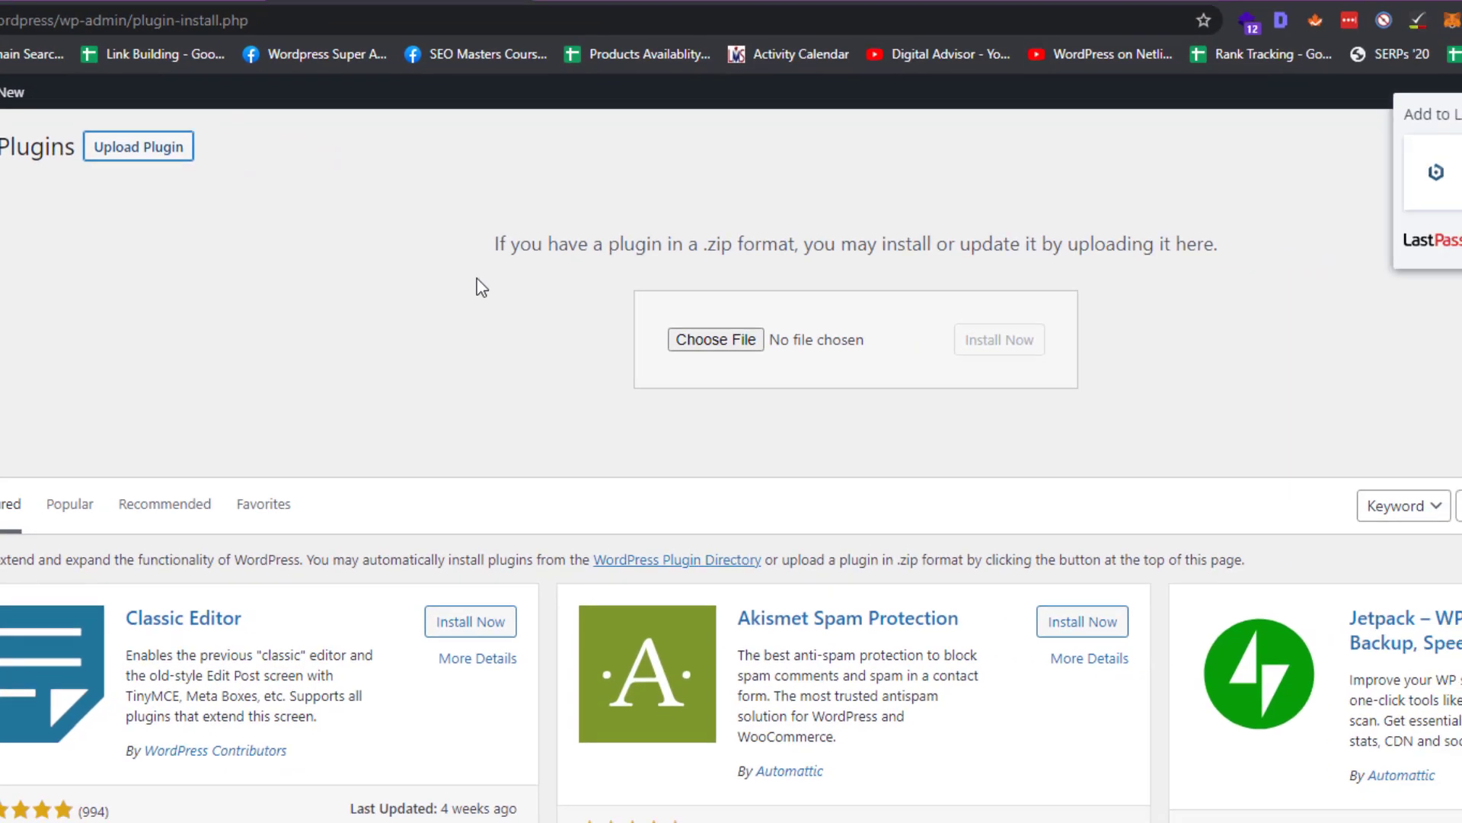
left_click(599, 329)
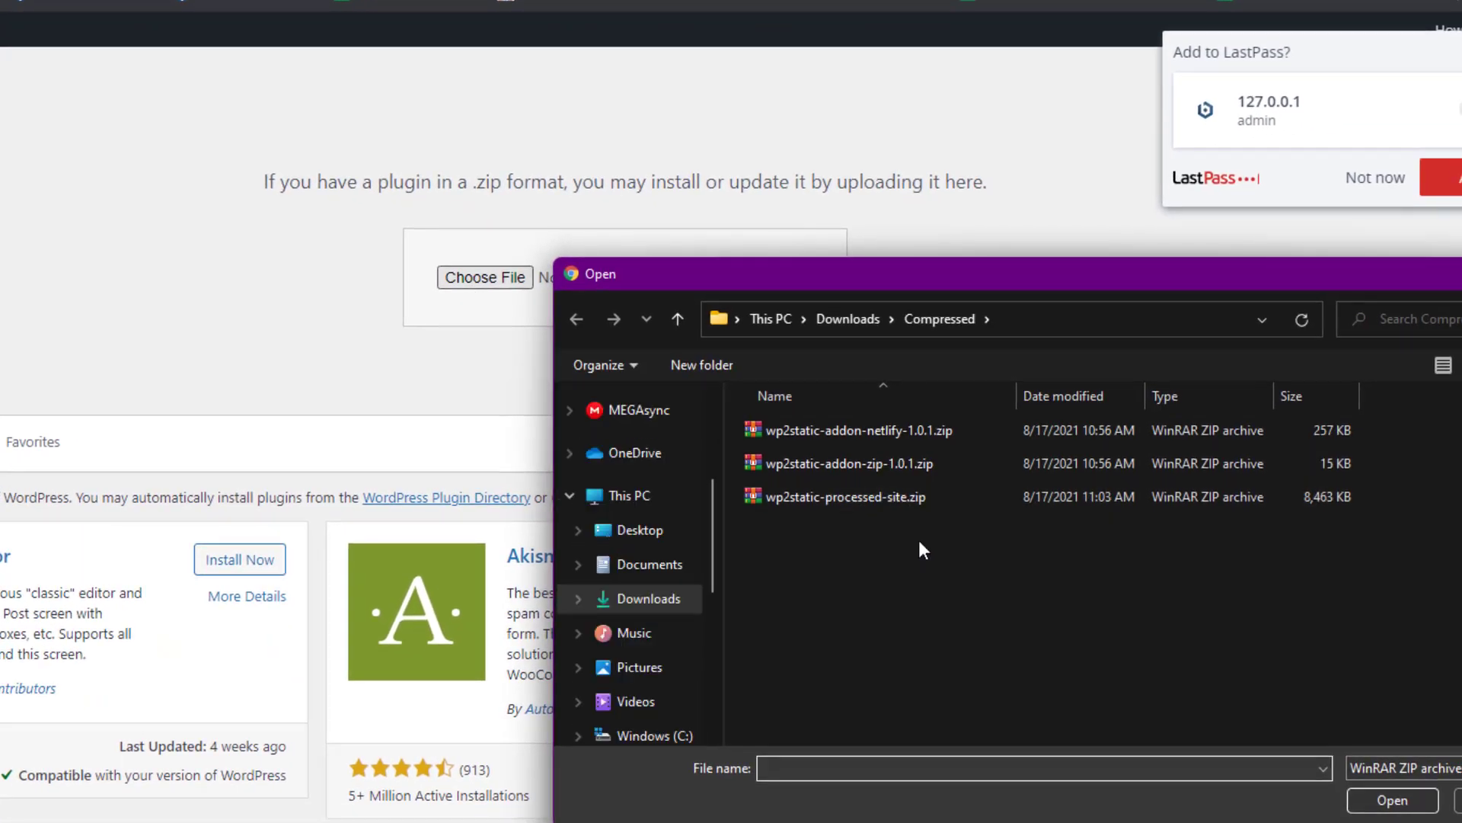
left_click(926, 431)
double_click(926, 431)
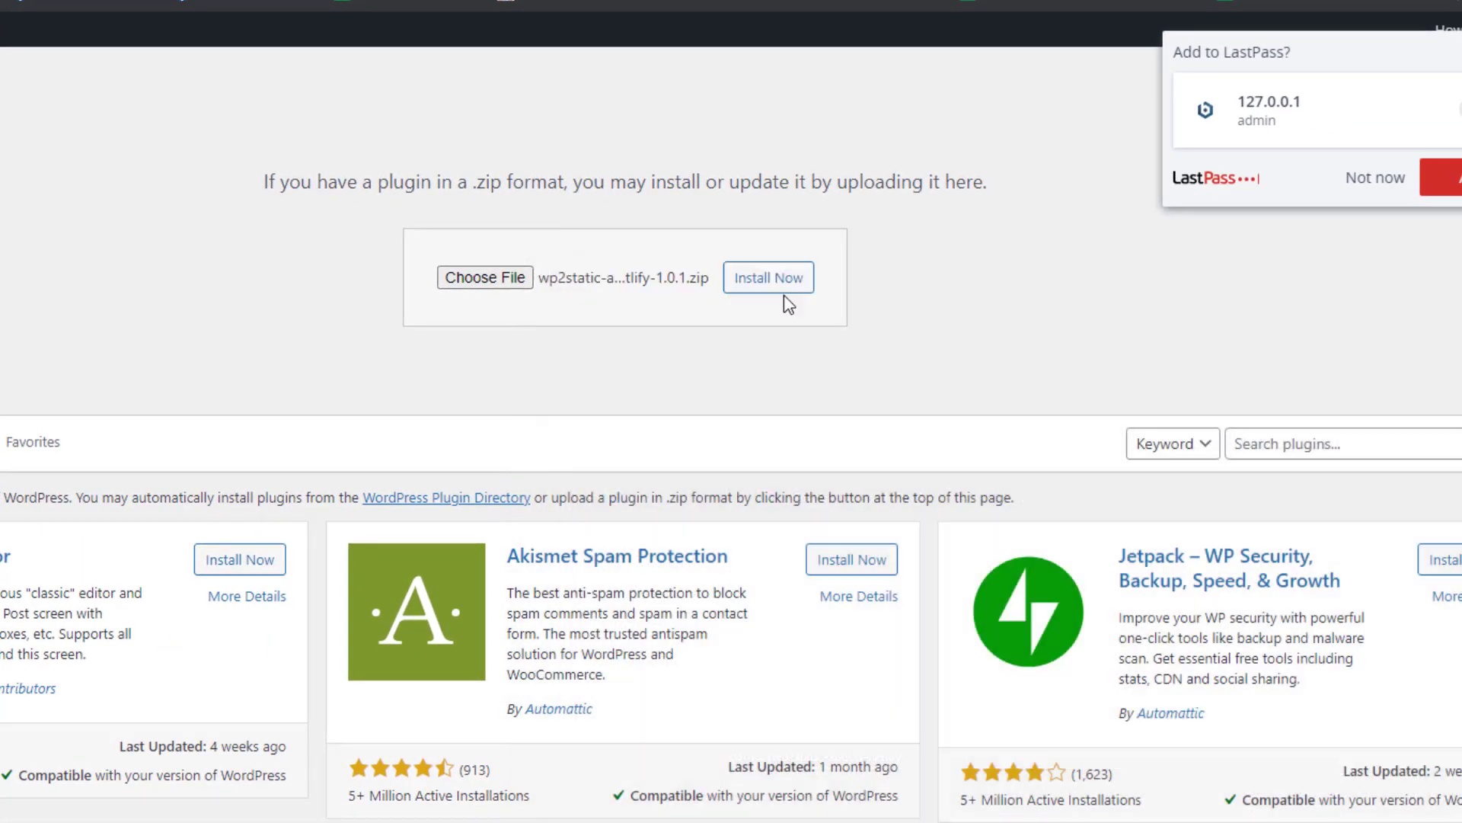
left_click(781, 279)
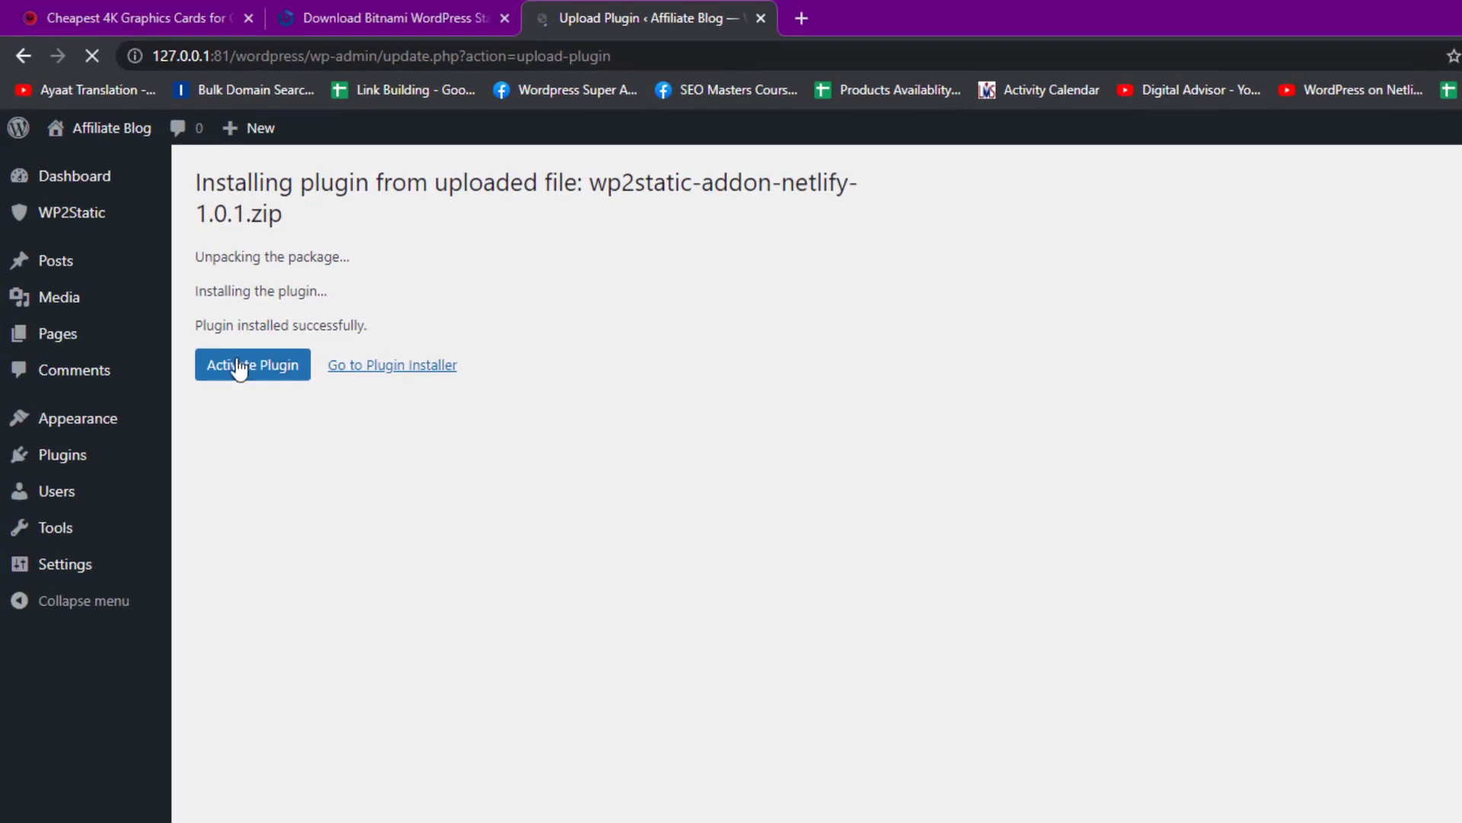
left_click(152, 351)
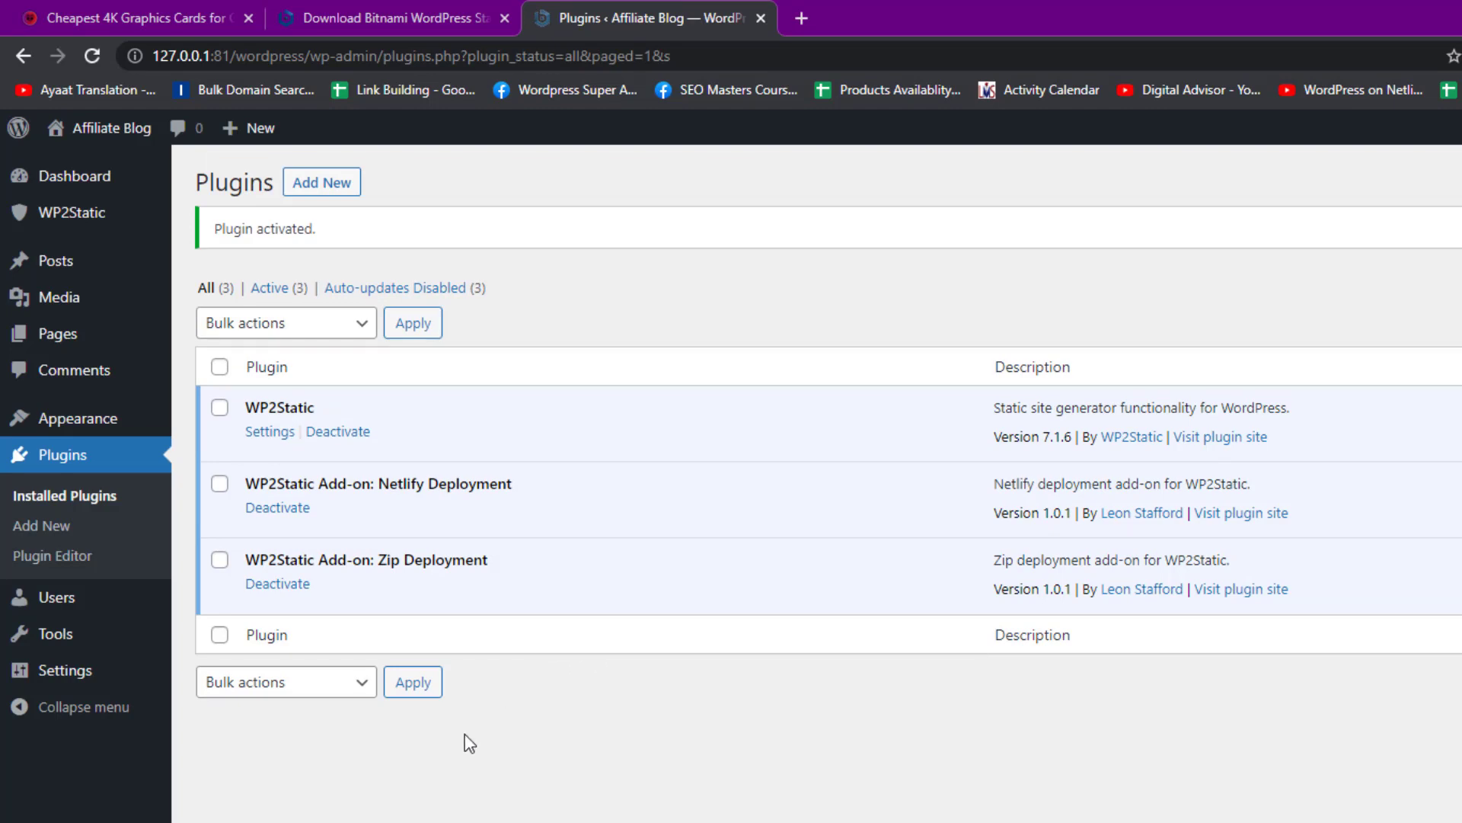
Enable ZIP Deployment in WP2Static Addons, then click Generate static site on the Run page
left_click(113, 218)
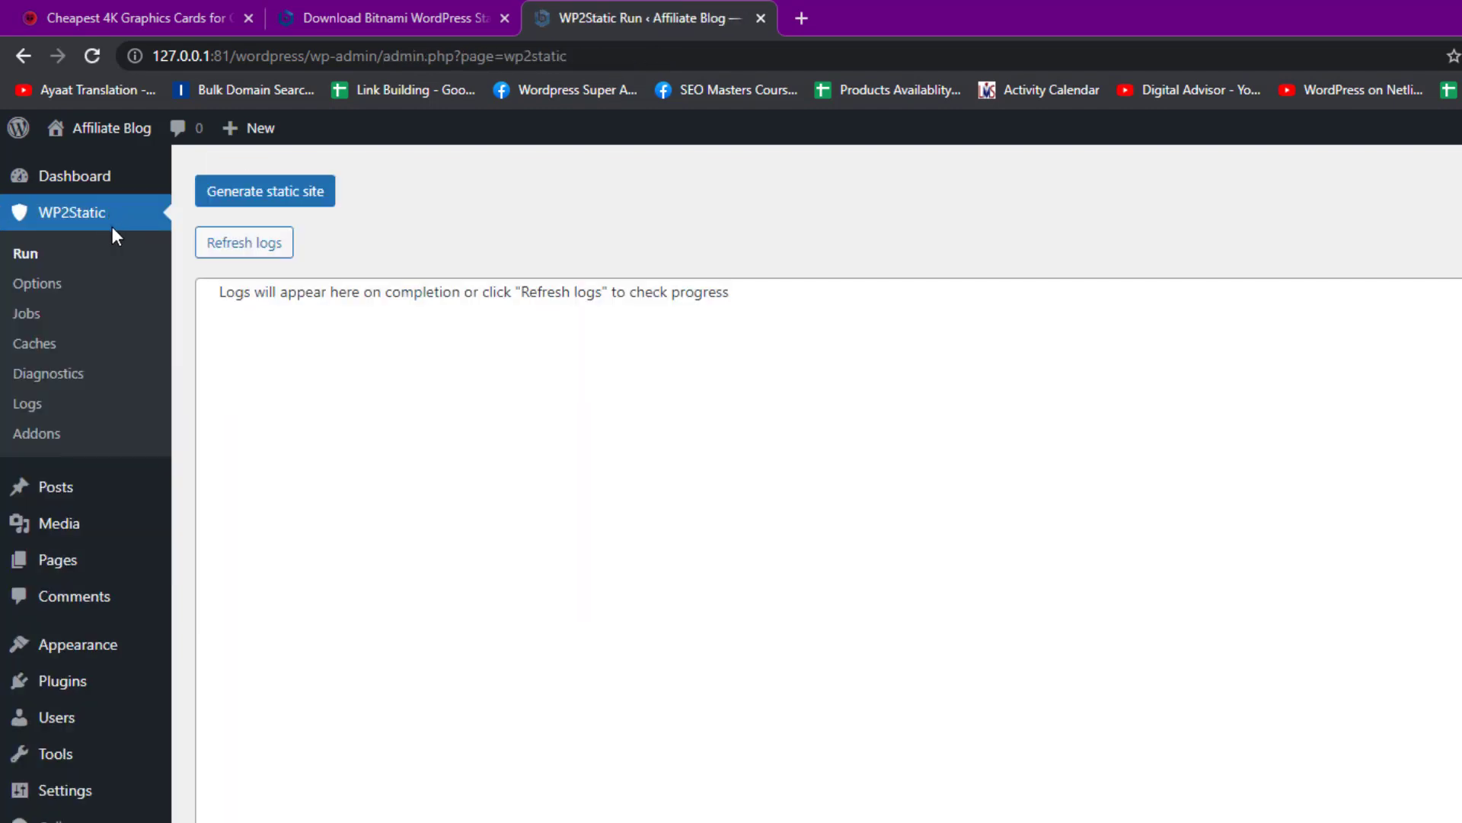
left_click(98, 424)
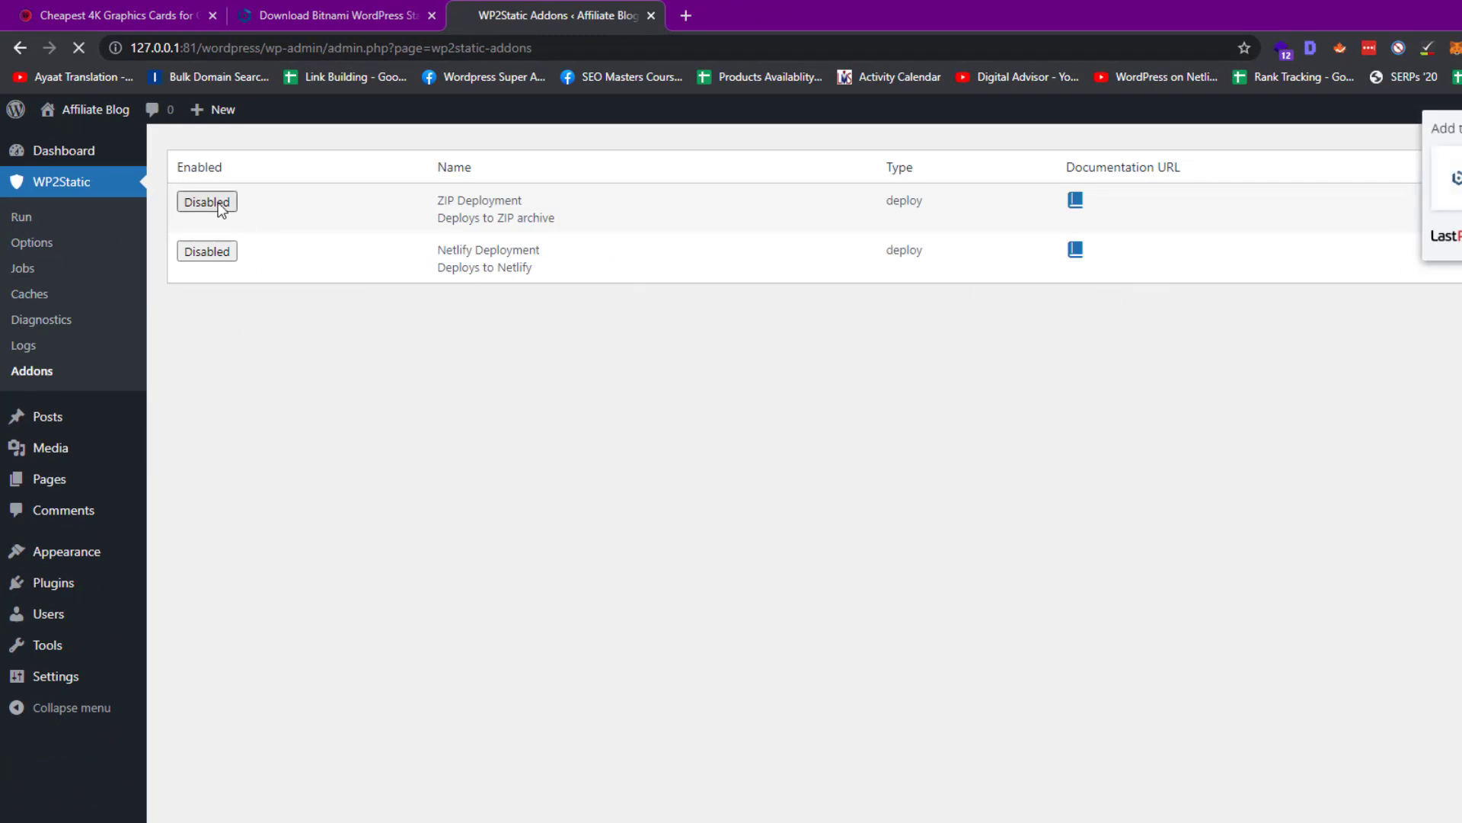
left_click(1366, 238)
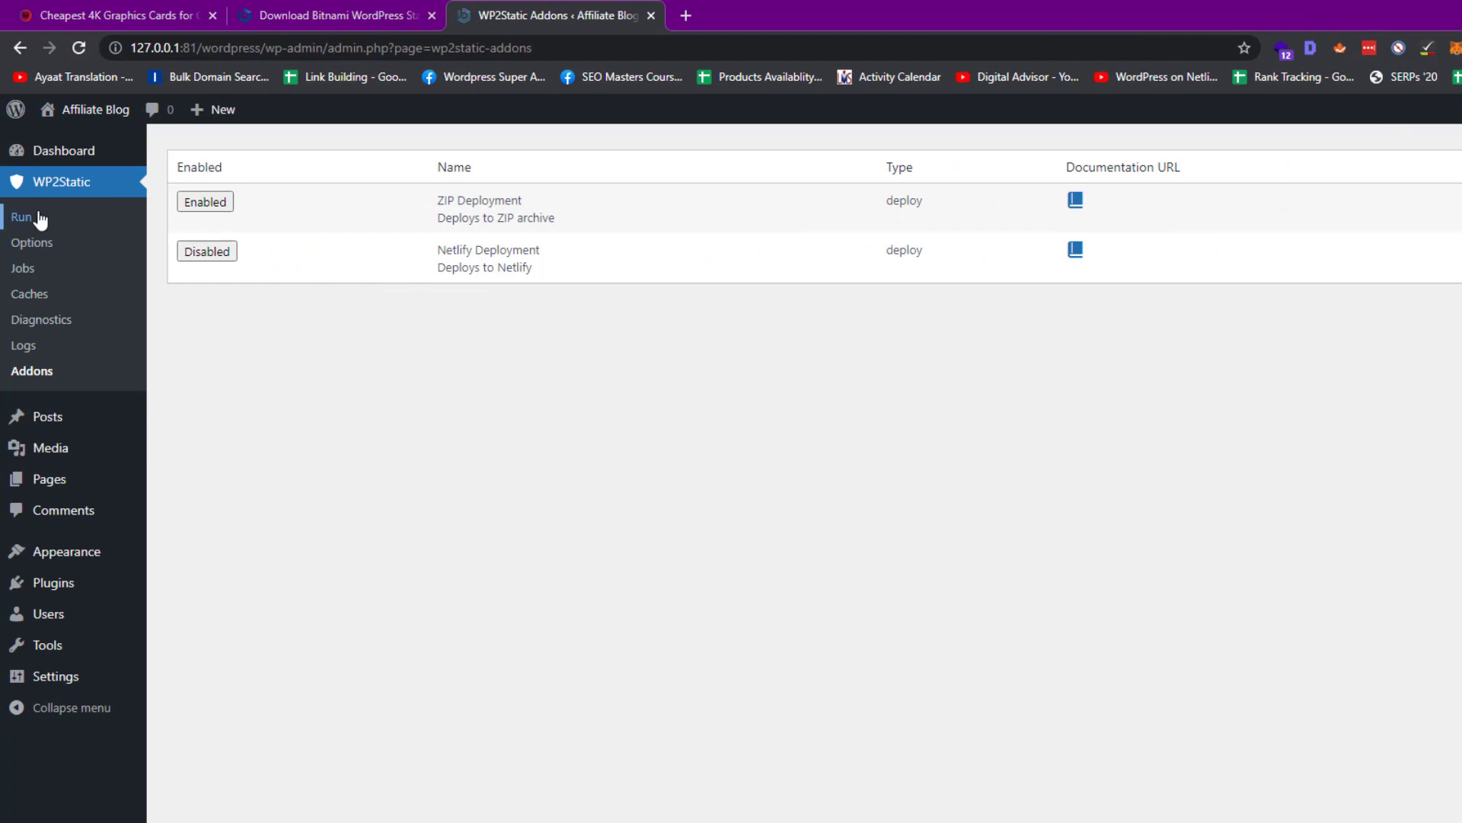
left_click(41, 220)
left_click(221, 179)
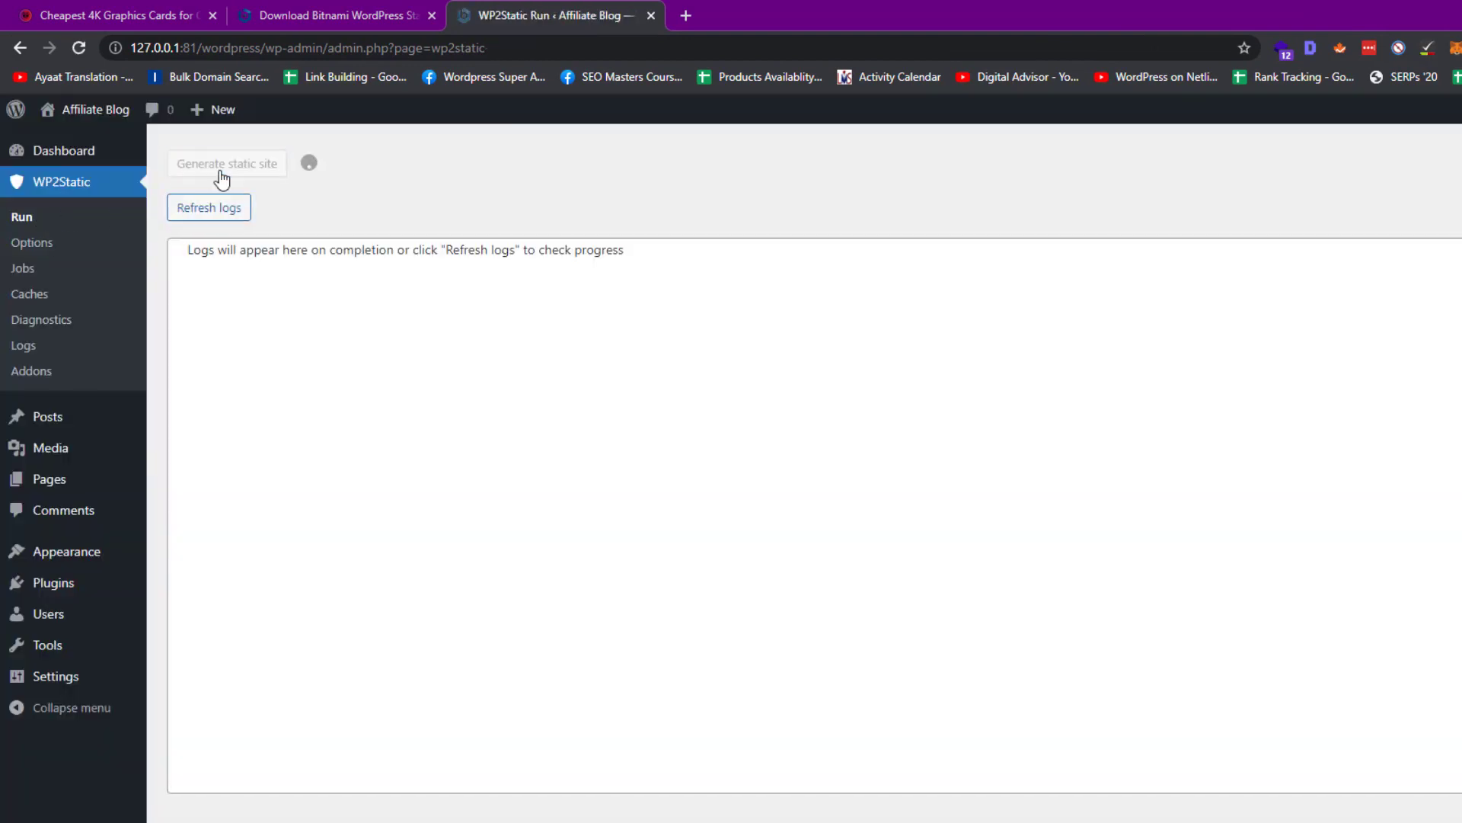
Open netlify.com in a new tab, log in, and show the team's Sites list
key("ctrl+t")
type("ne")
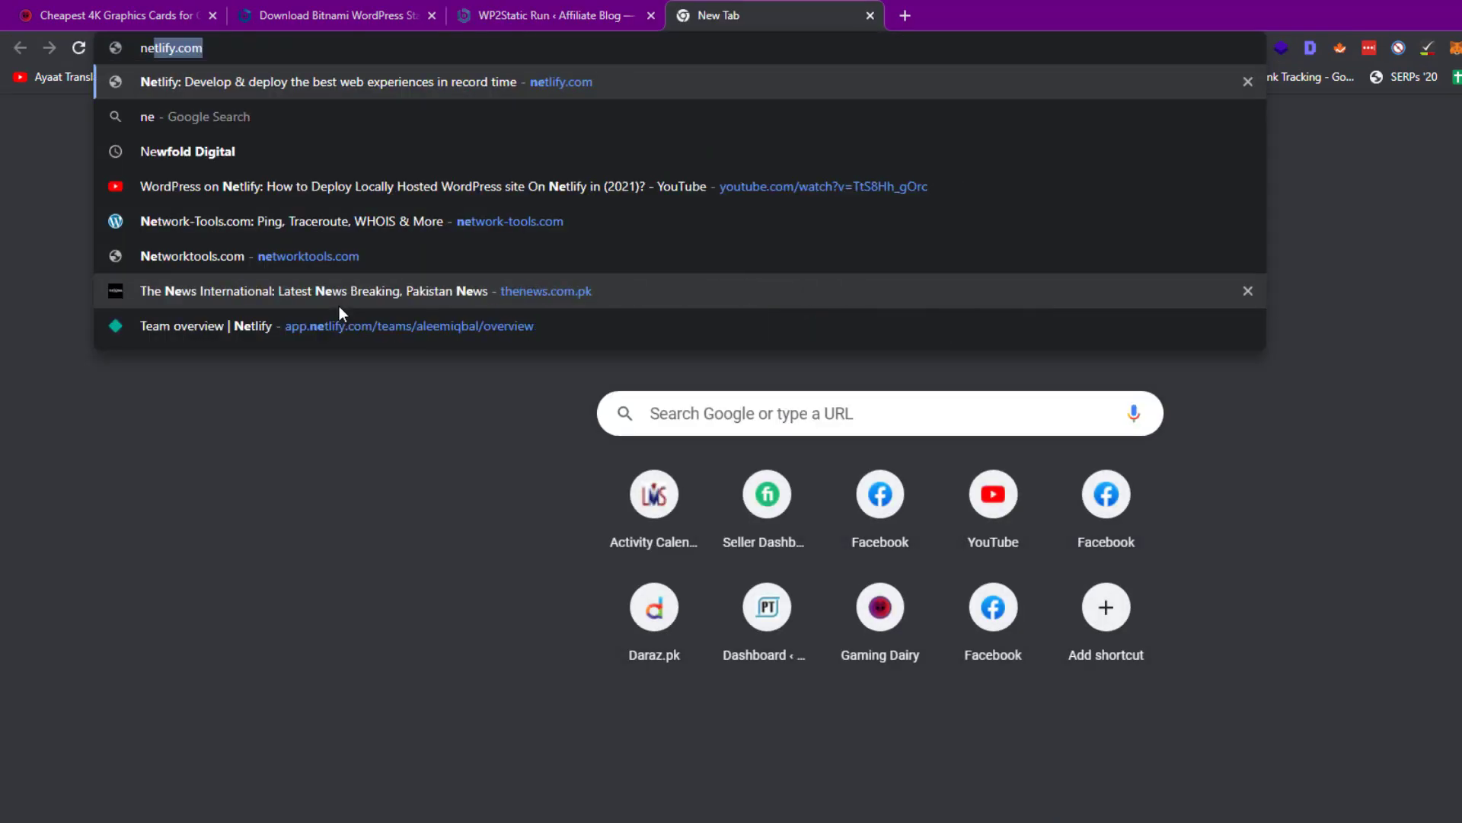
type("tlify.com")
key("Return")
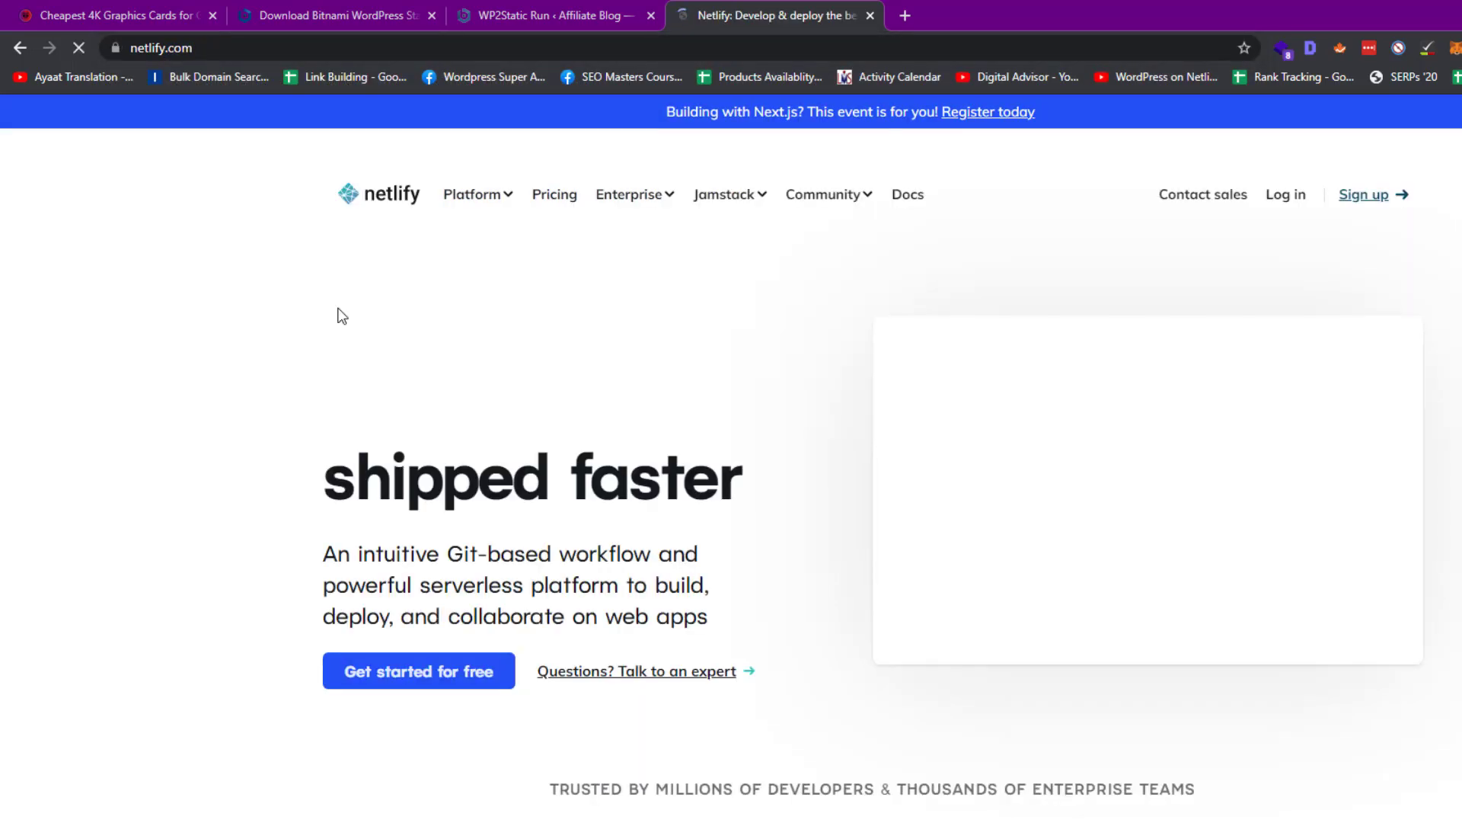
left_click(1282, 195)
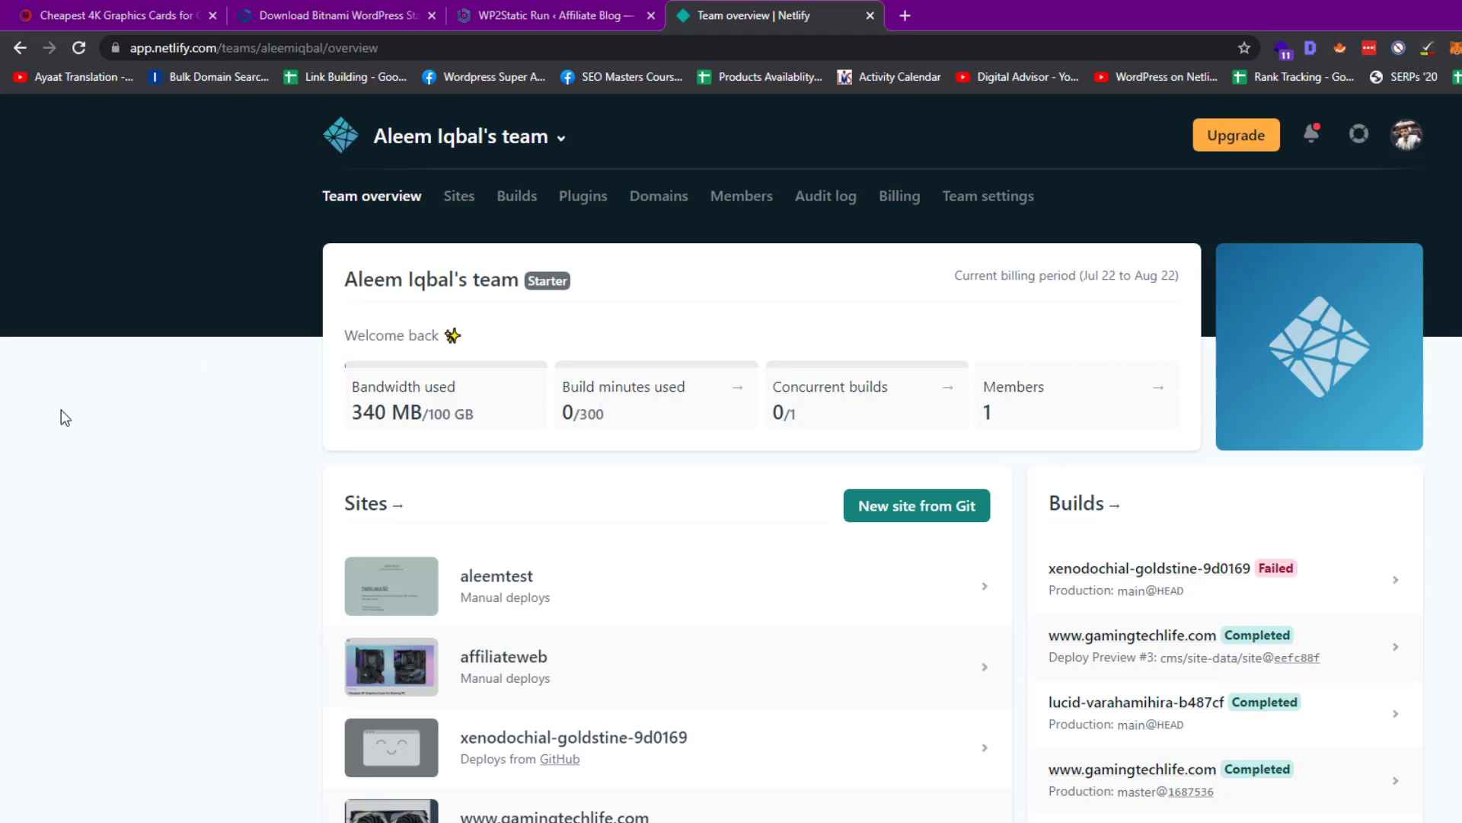
scroll(392, 321, "down", 2)
left_click(392, 321)
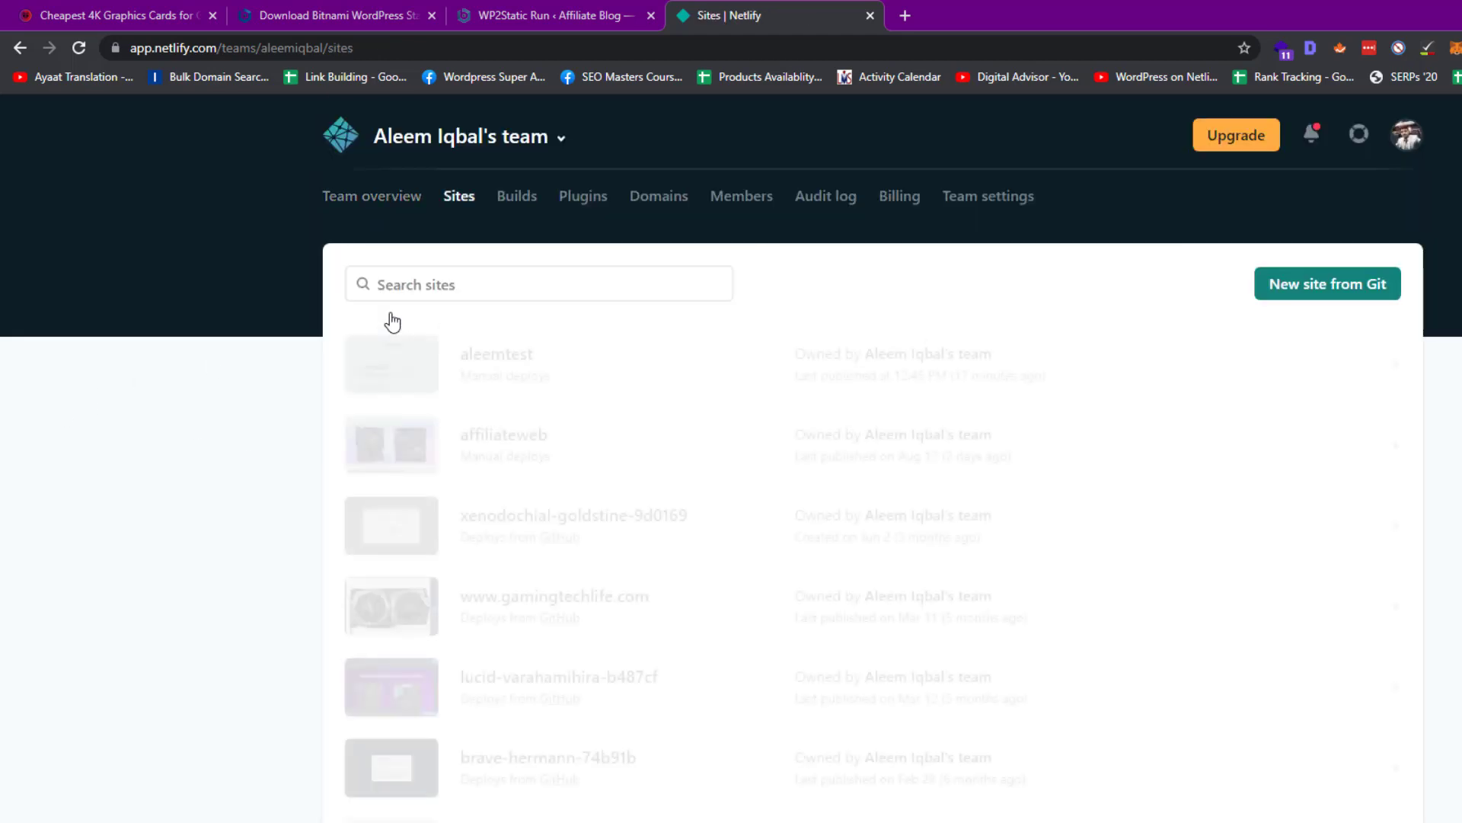
scroll(777, 383, "down", 5)
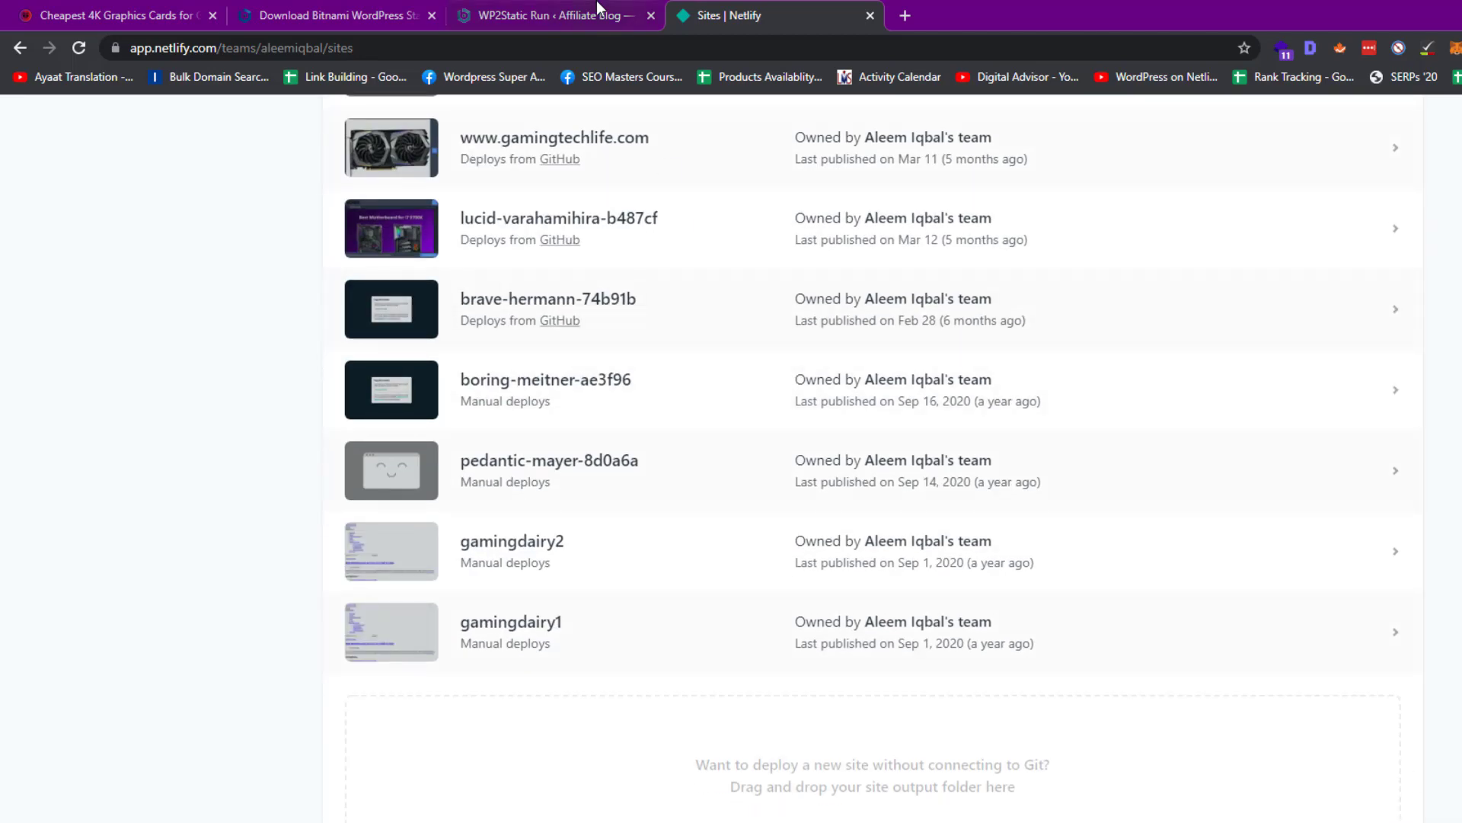
left_click(593, 18)
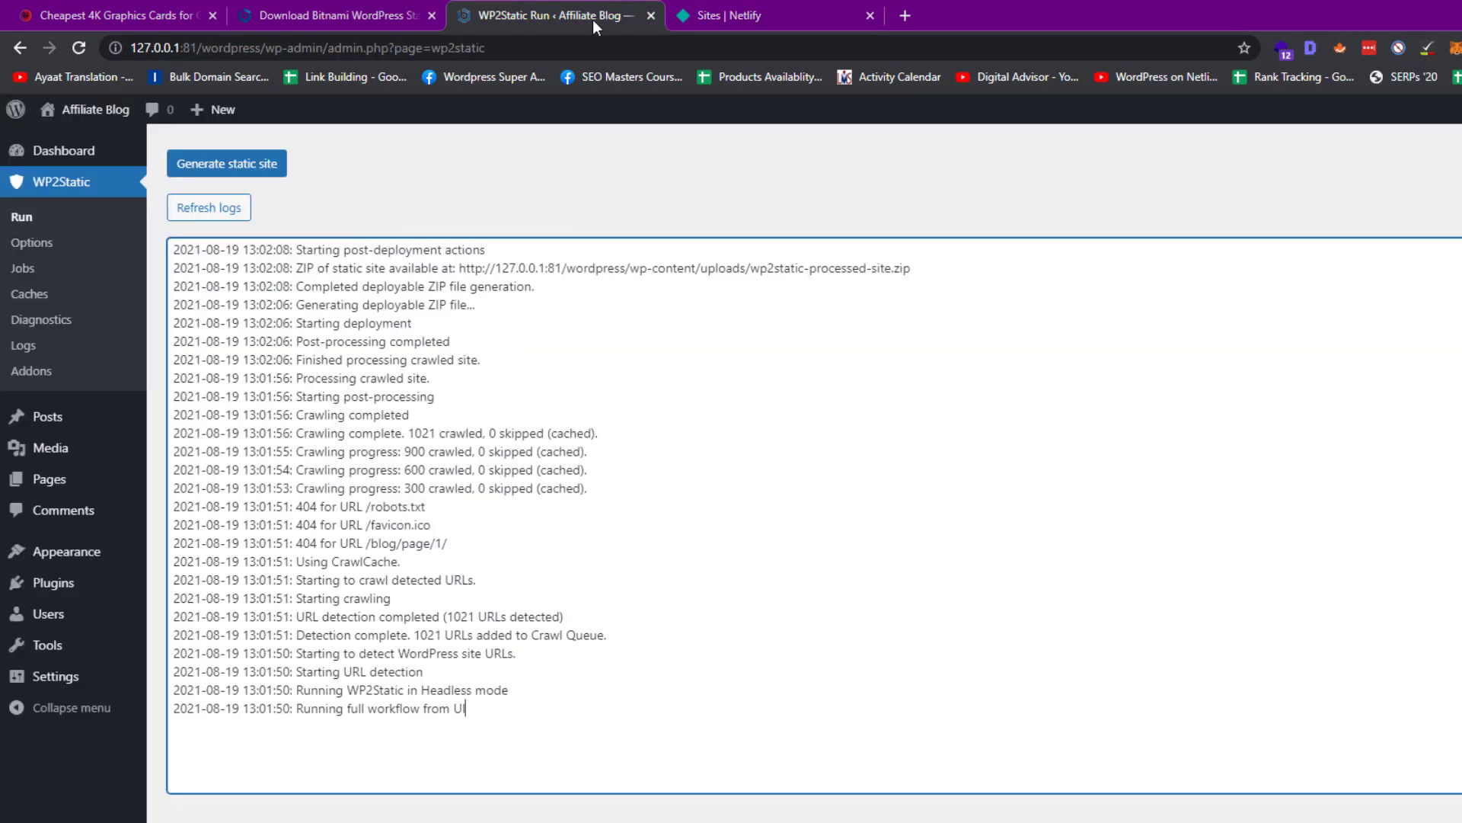
Download wp2static-processed-site.zip from the WP2Static ZIP Deployment add-on settings
left_click(106, 381)
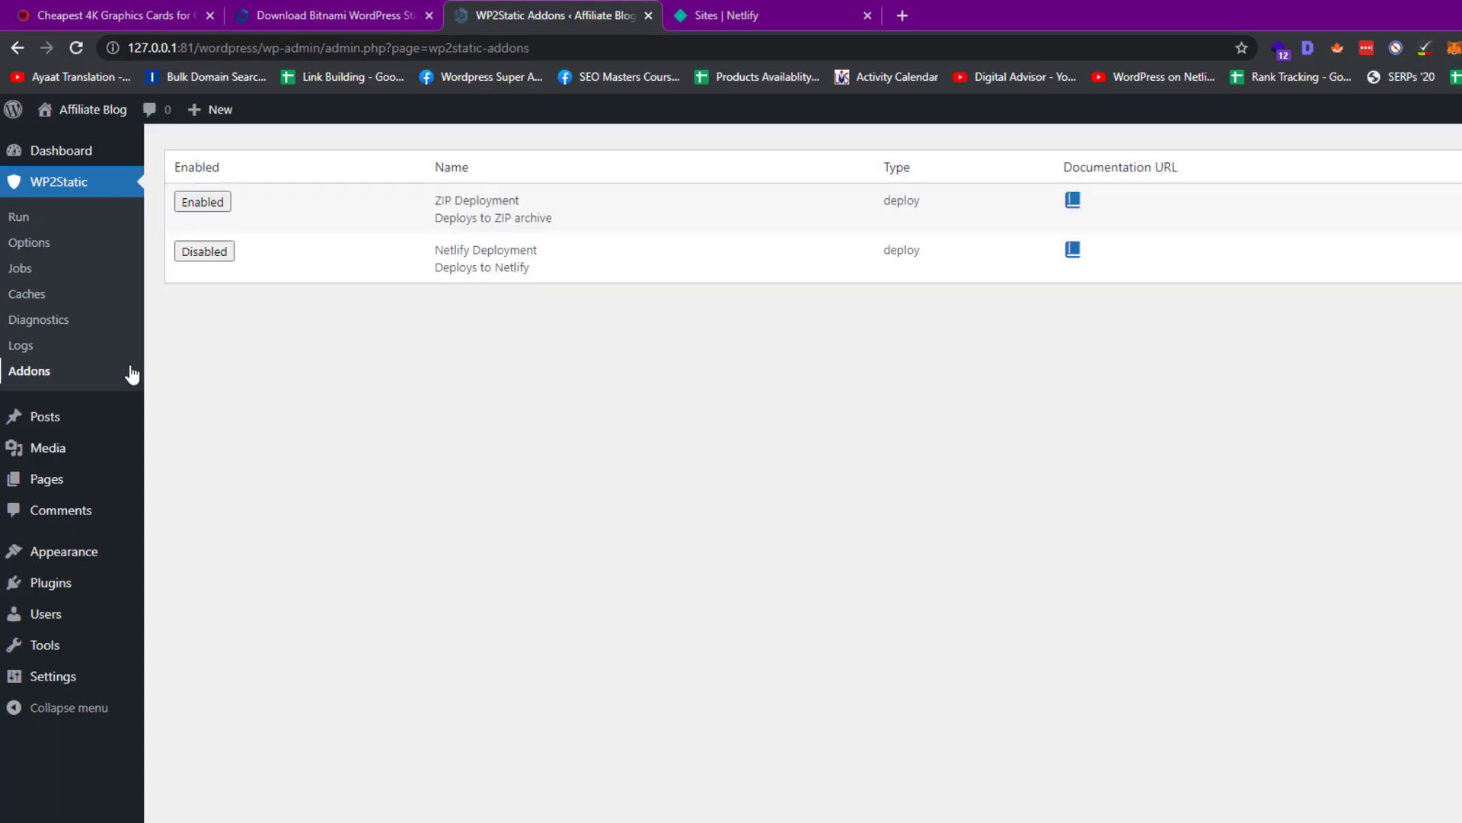
left_click(1214, 202)
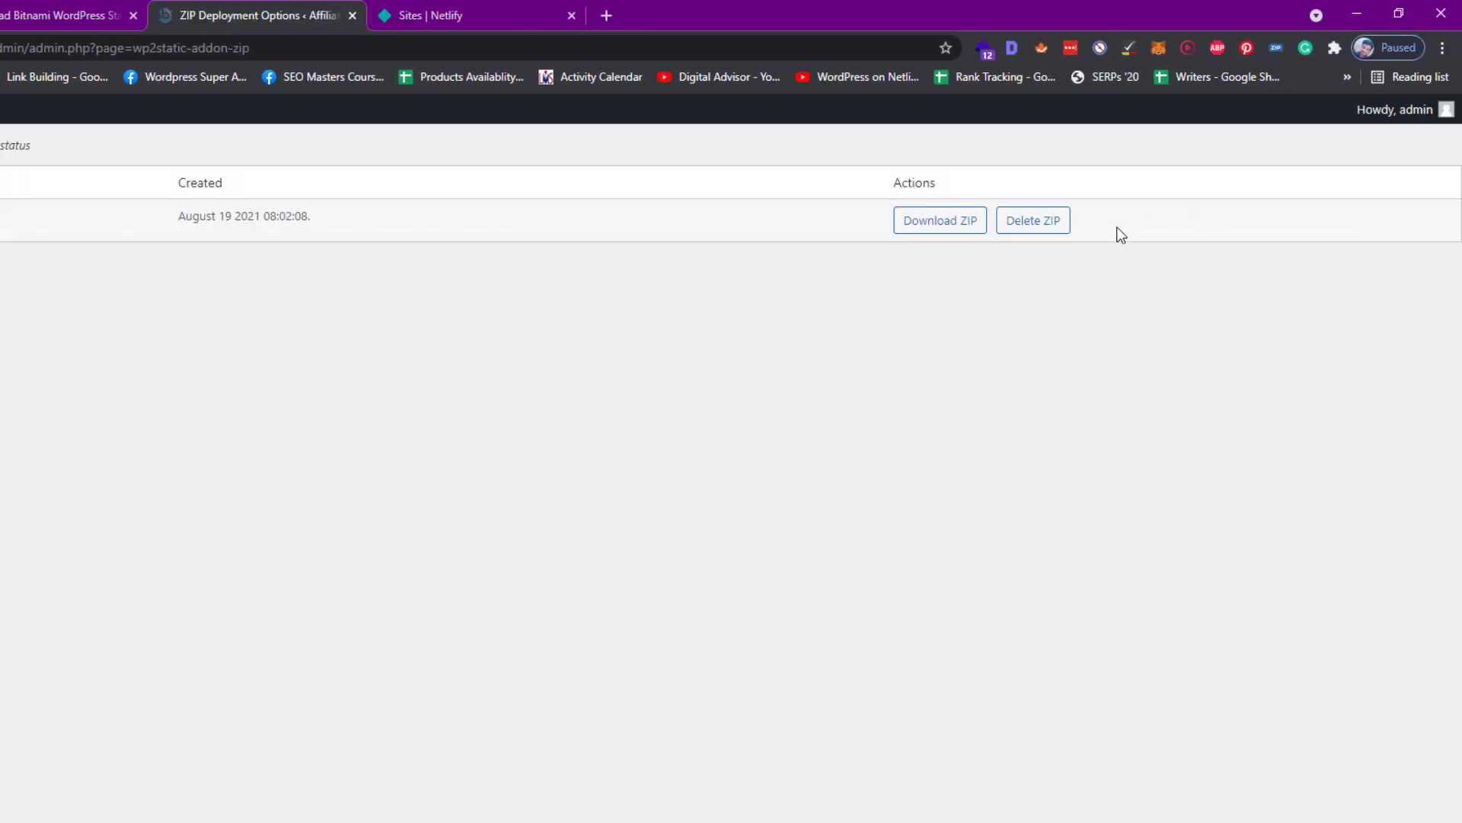
left_click(959, 224)
left_click(456, 12)
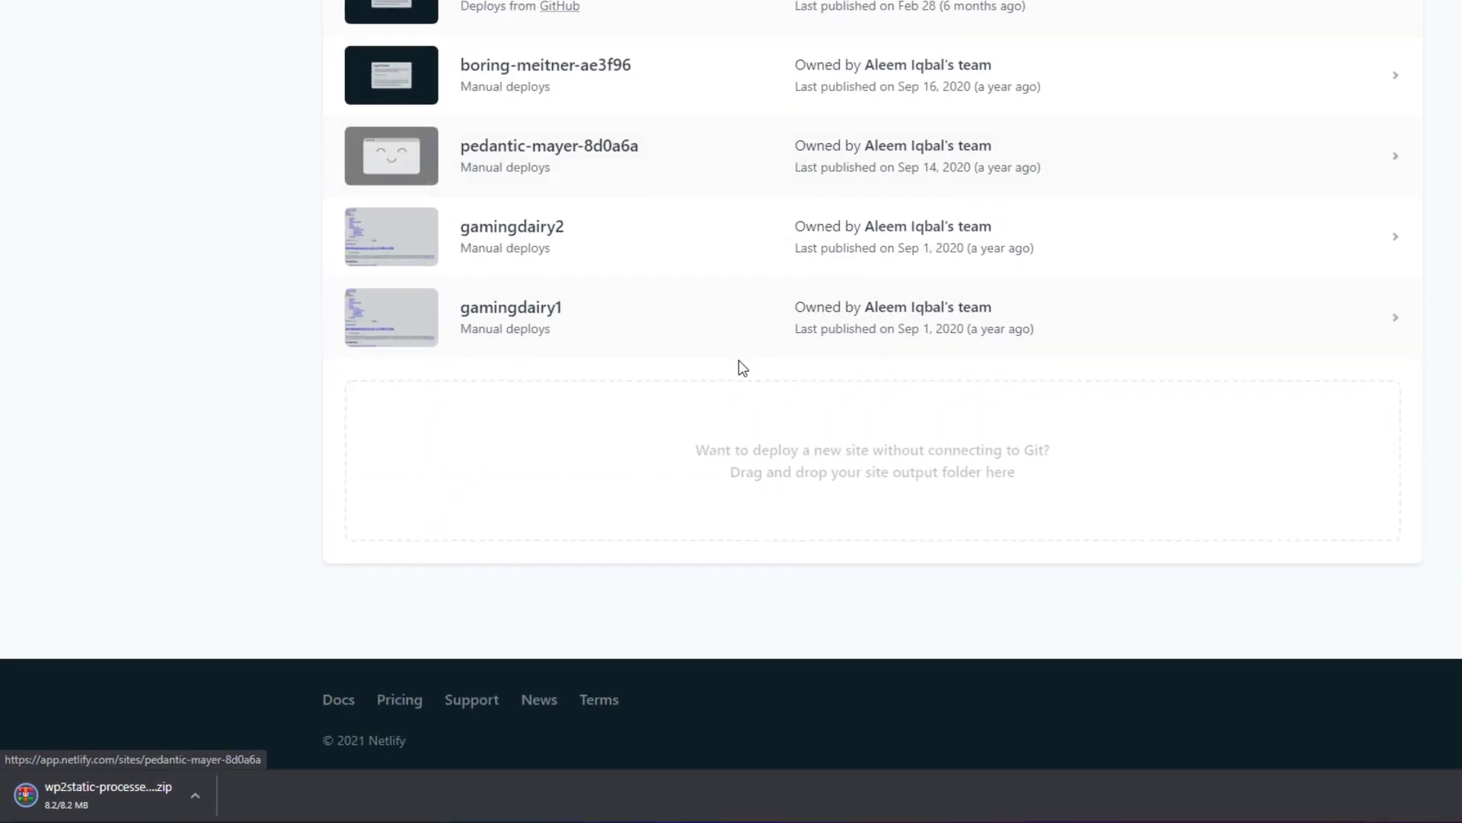
Drop wp2static-processed-site.zip onto Netlify's Sites drop zone to publish it as practical-goldstine-02ab08
scroll(716, 427, "down", 2)
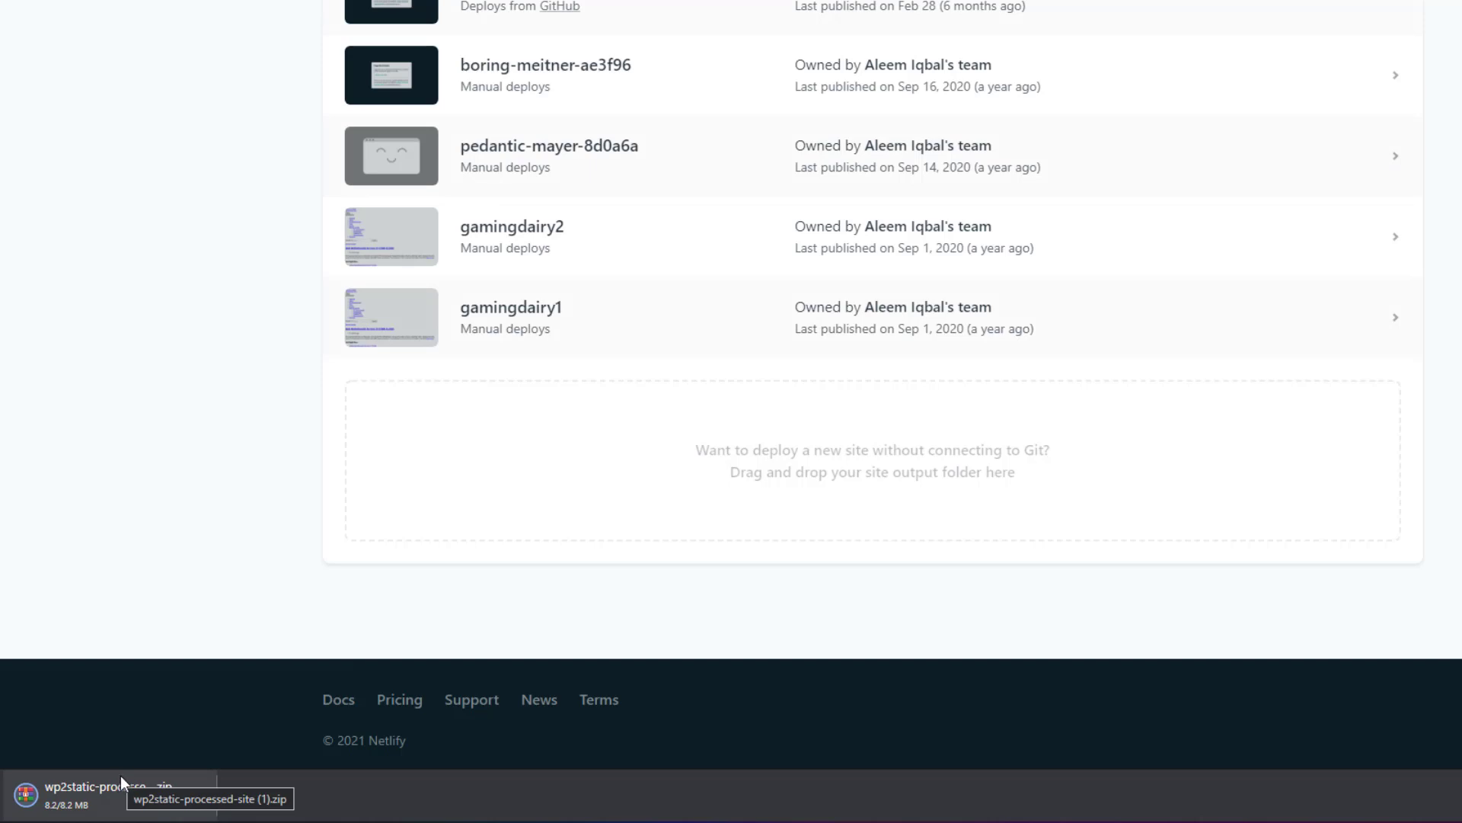
left_click_drag(120, 779, 713, 485)
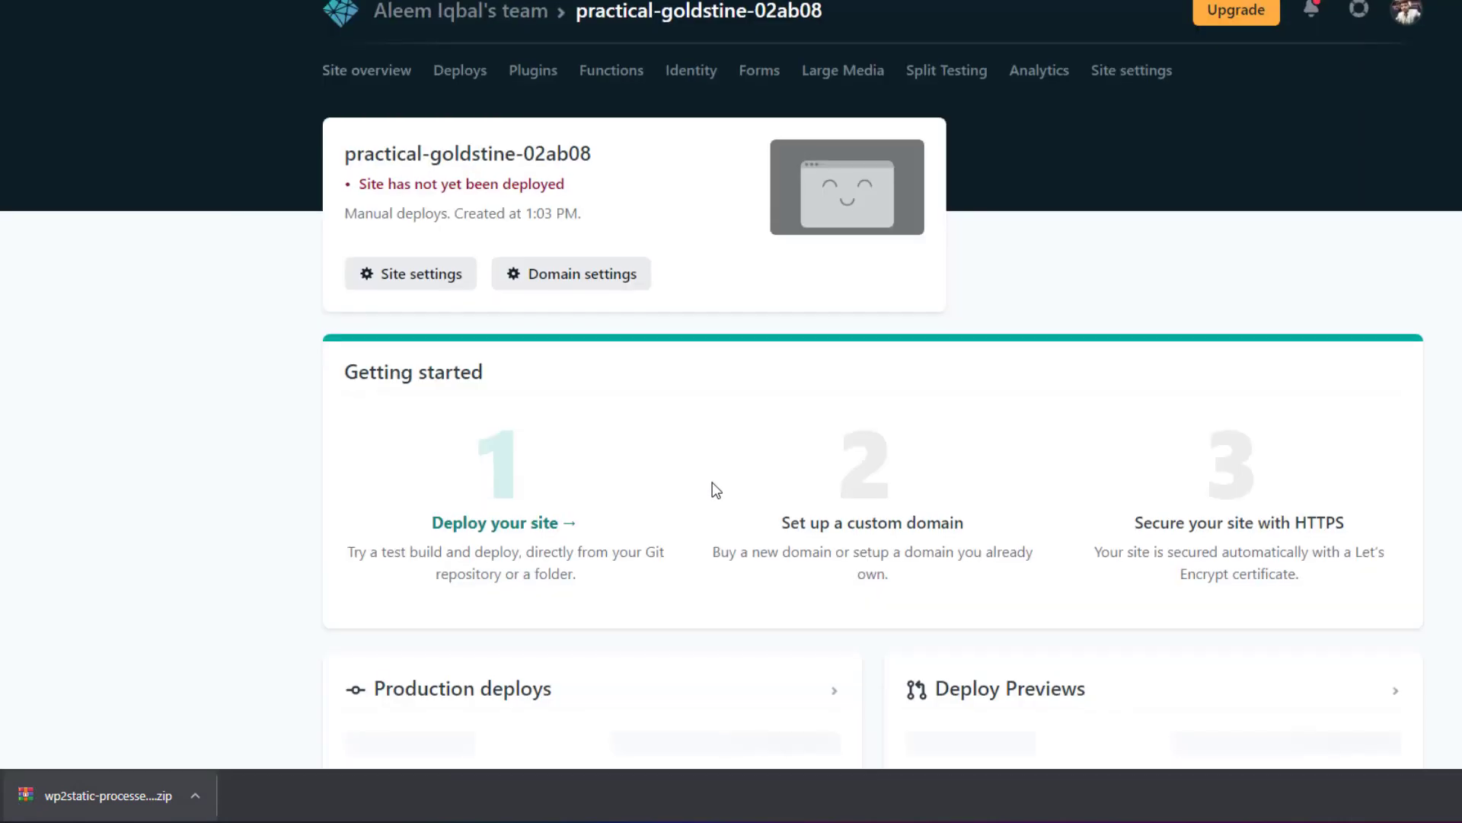
scroll(716, 489, "down", 2)
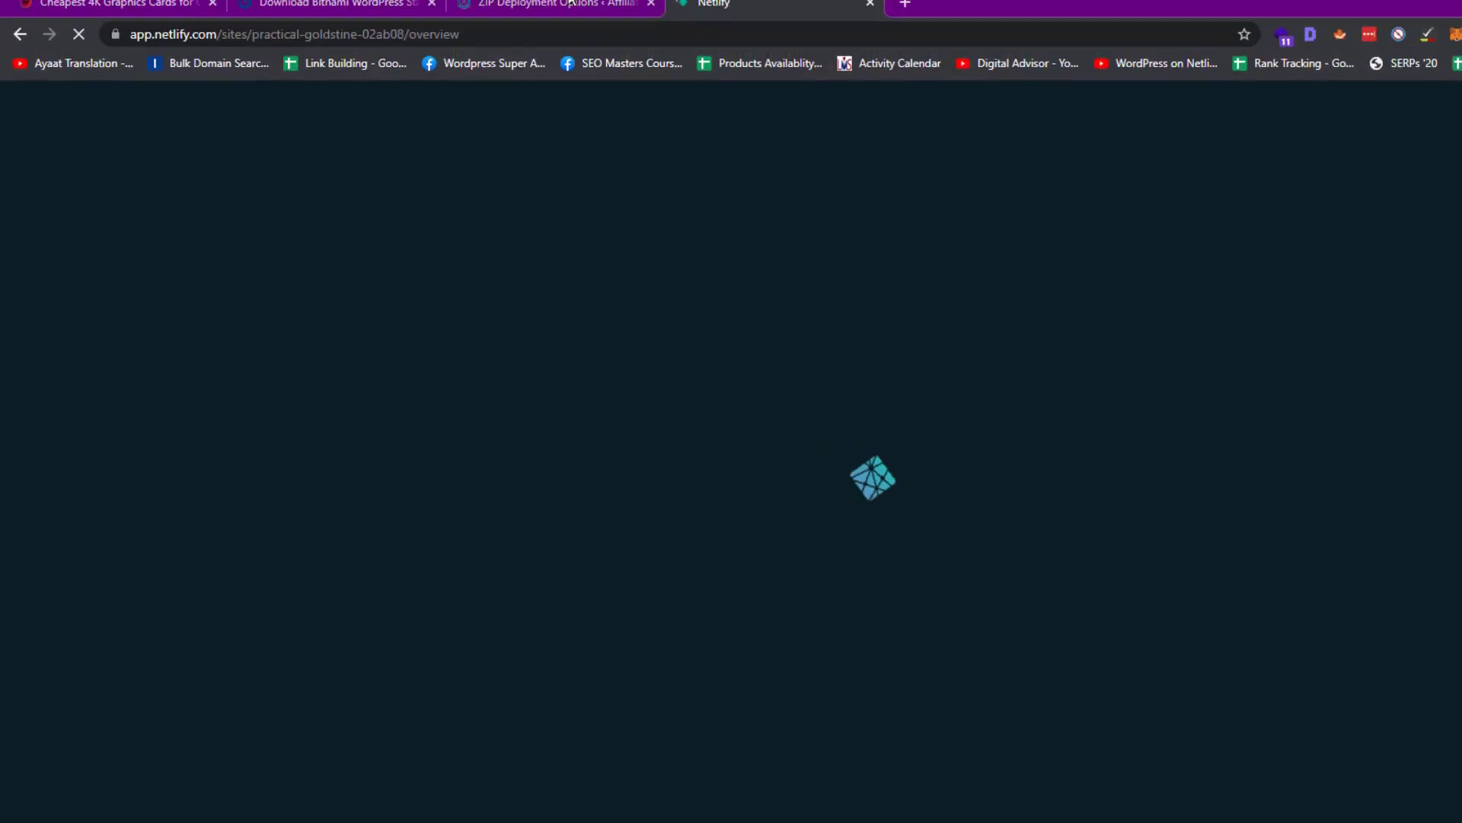
In WP2Static Addons, disable ZIP Deployment and enable Netlify Deployment, opening its settings
left_click(564, 14)
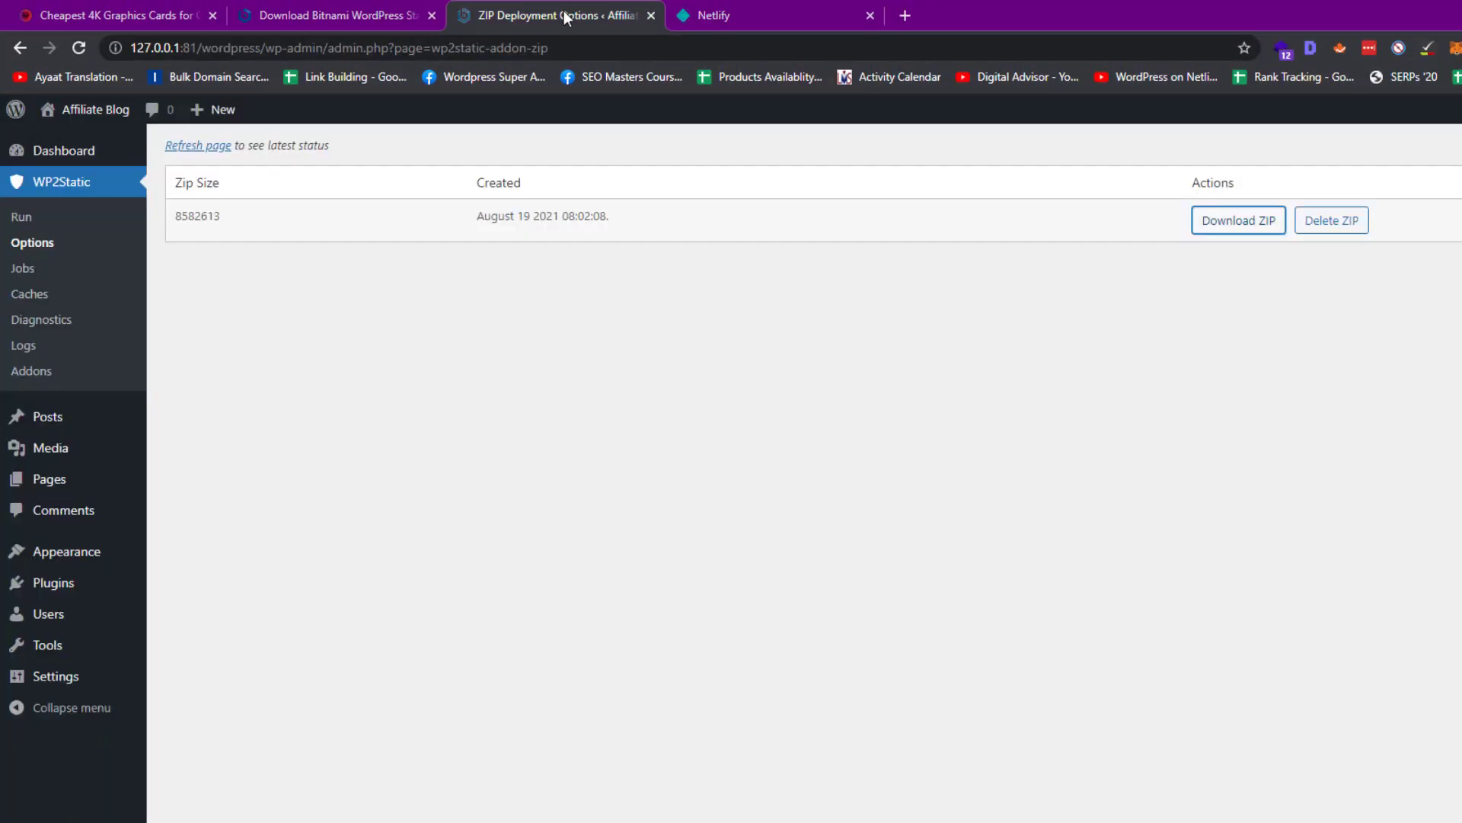
left_click(53, 375)
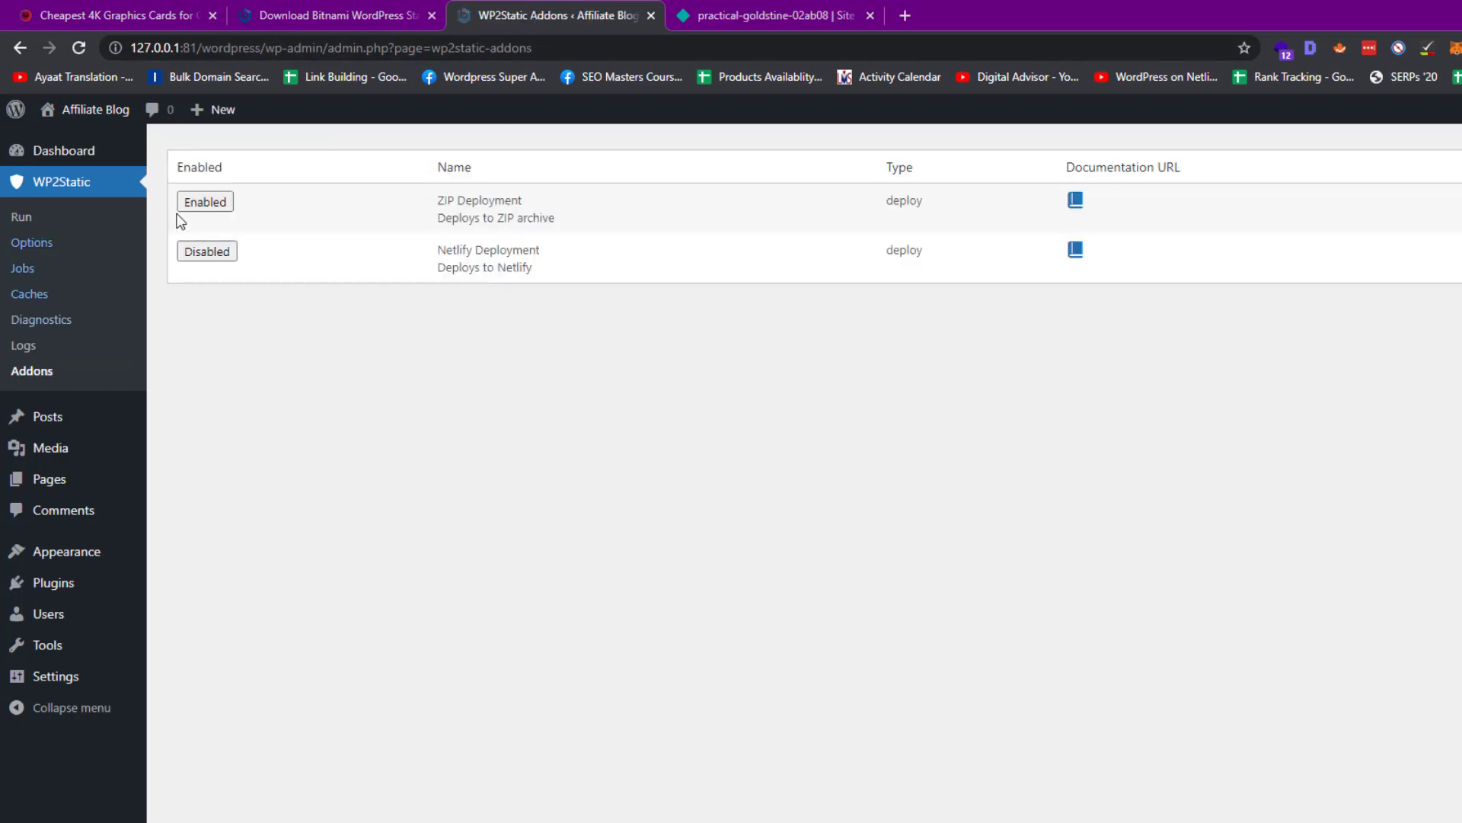
left_click(205, 202)
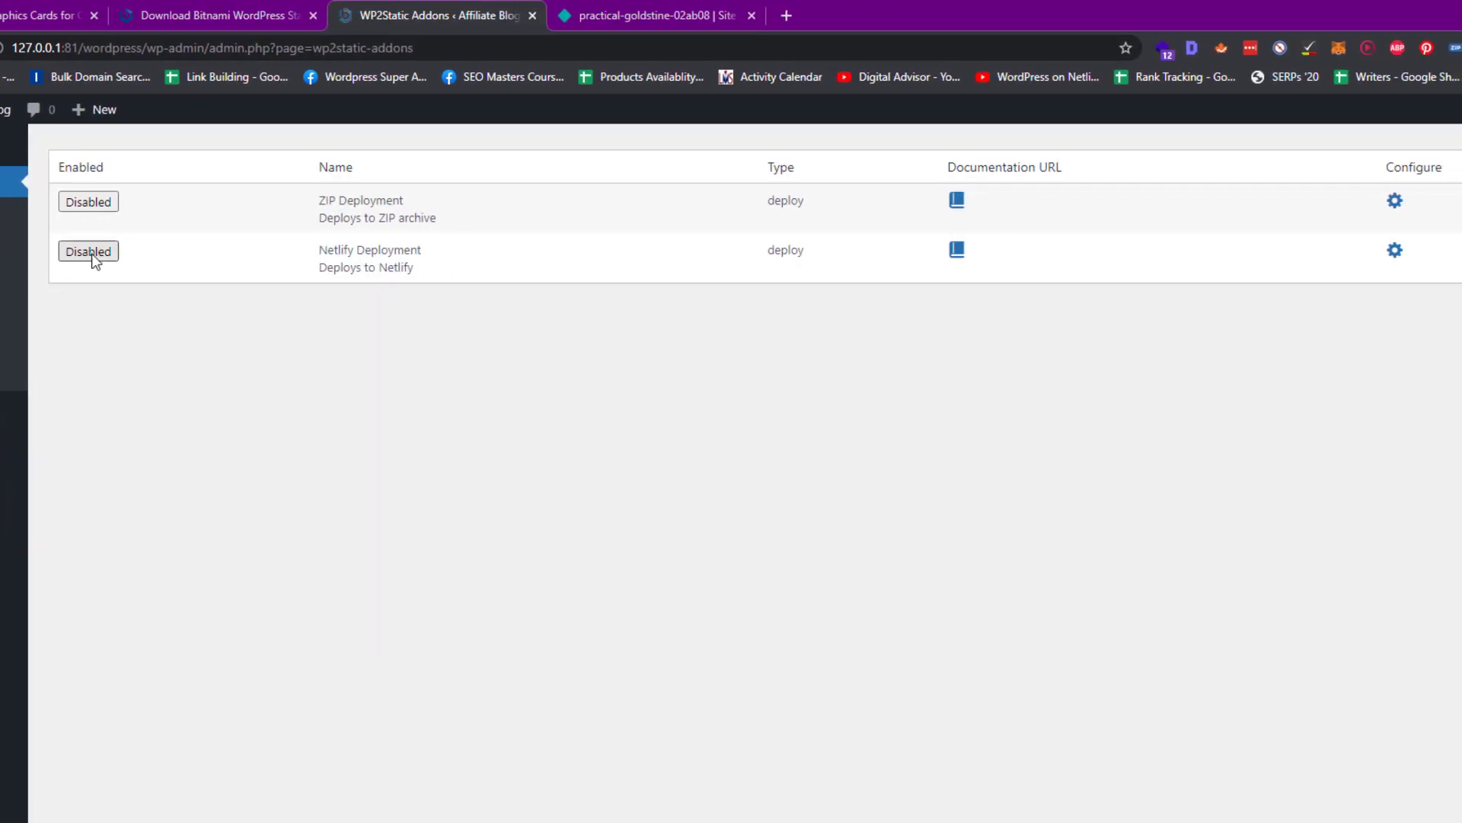
left_click(84, 253)
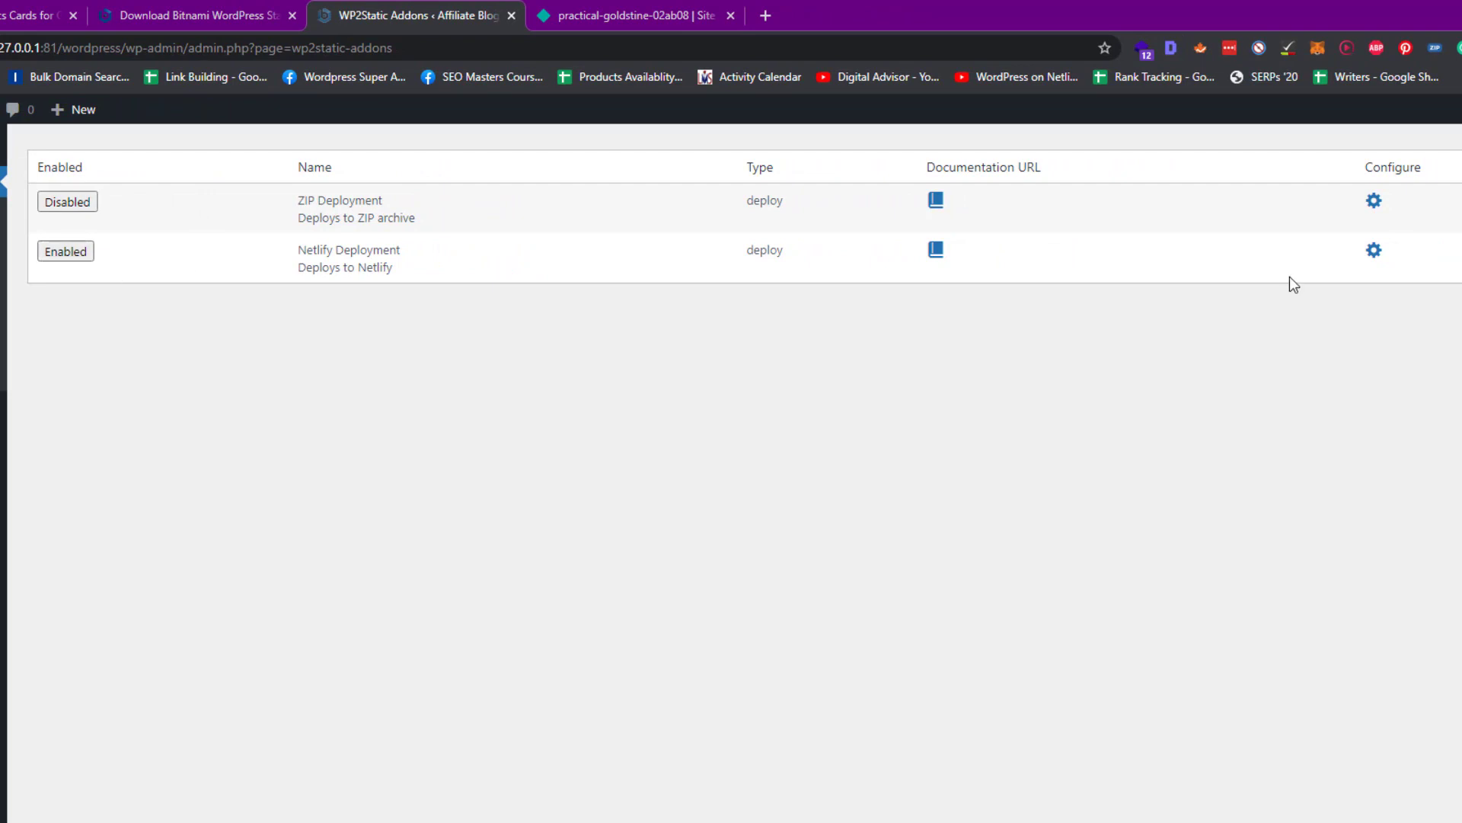
left_click(1375, 254)
Copy the Netlify site's API ID from Site settings and paste it as WP2Static's Site ID
left_click(653, 11)
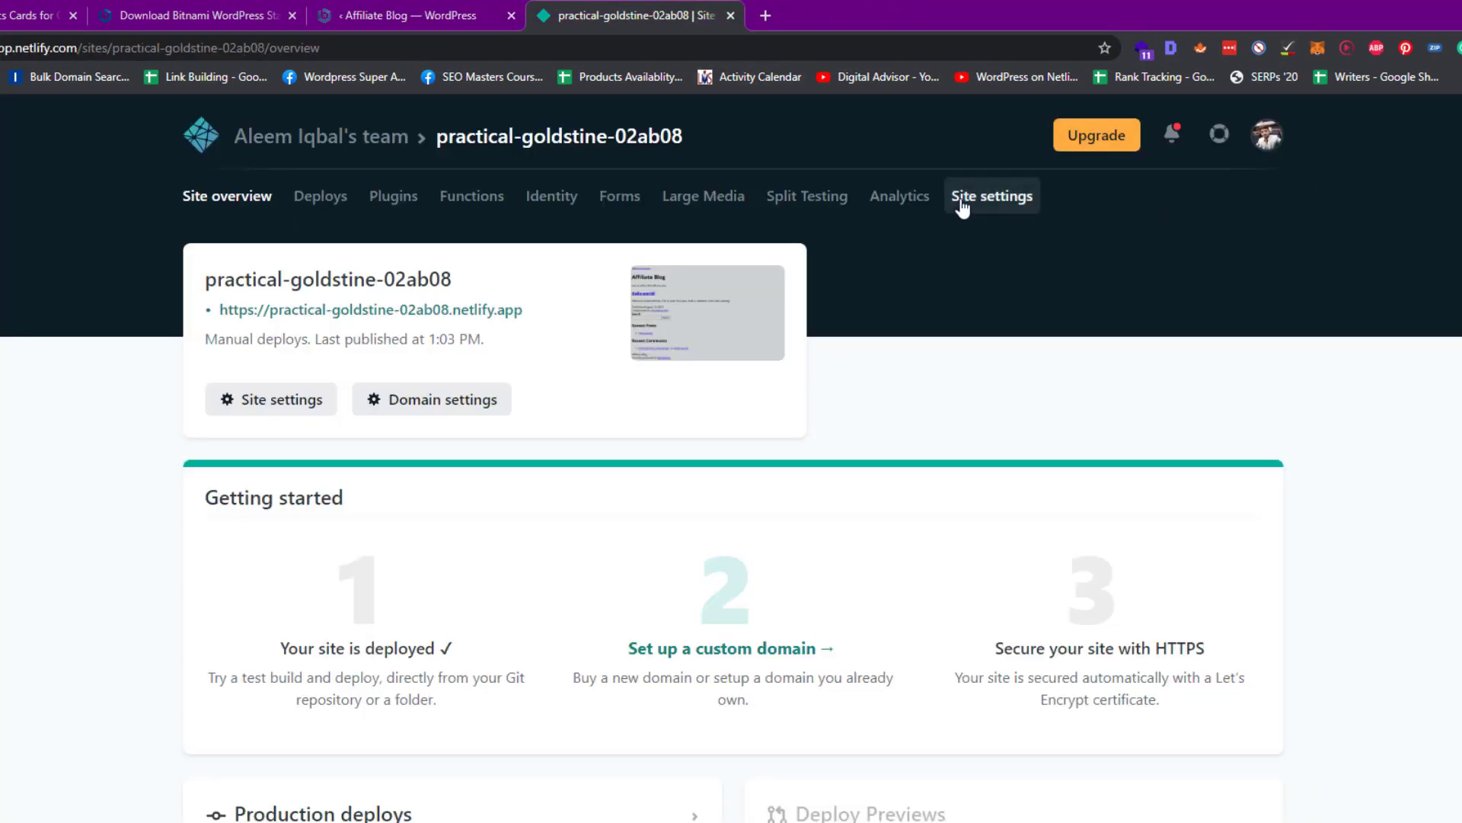
left_click(992, 196)
scroll(830, 376, "down", 1)
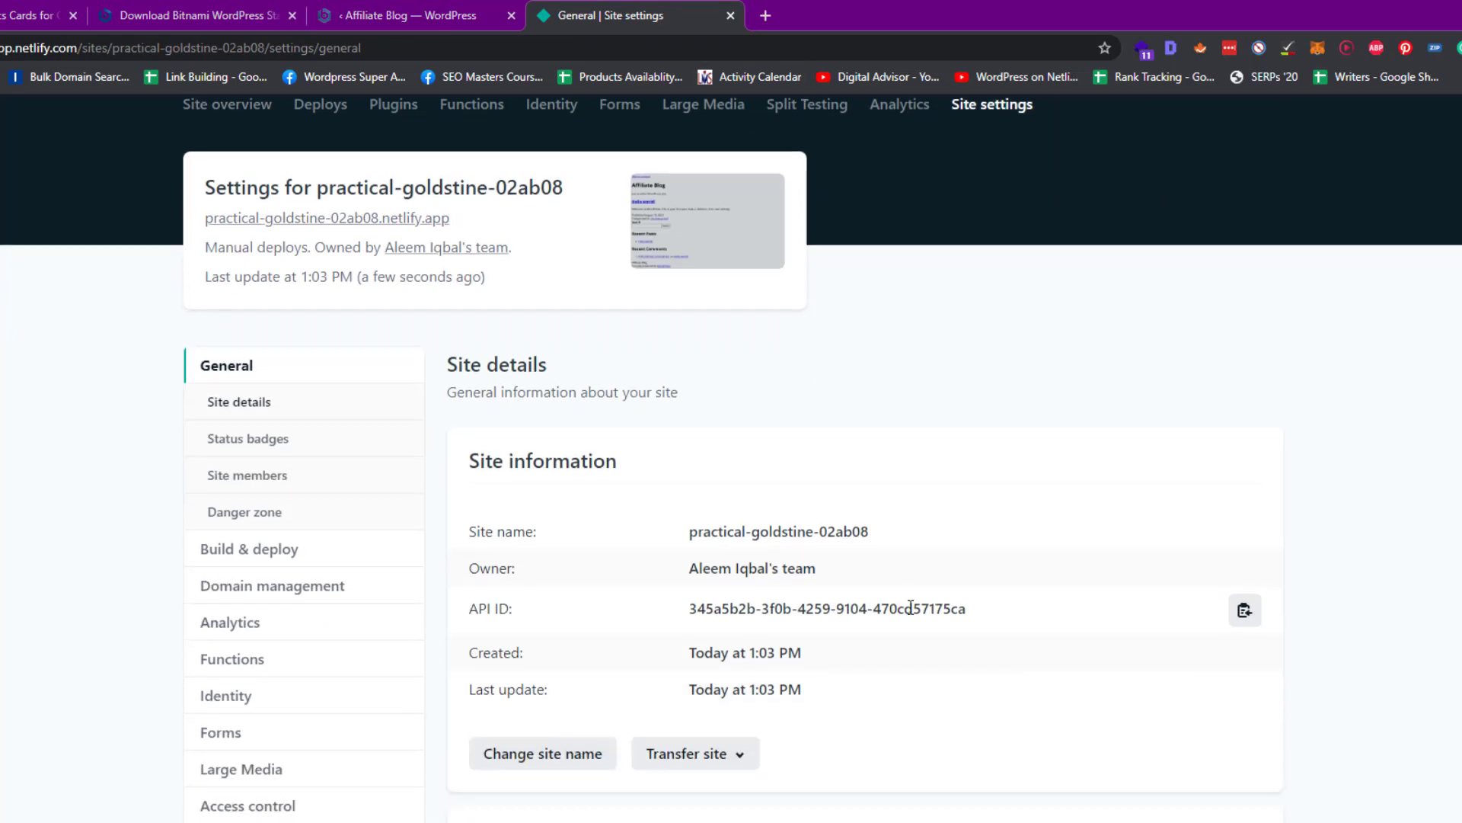
left_click_drag(965, 609, 689, 608)
left_click(402, 11)
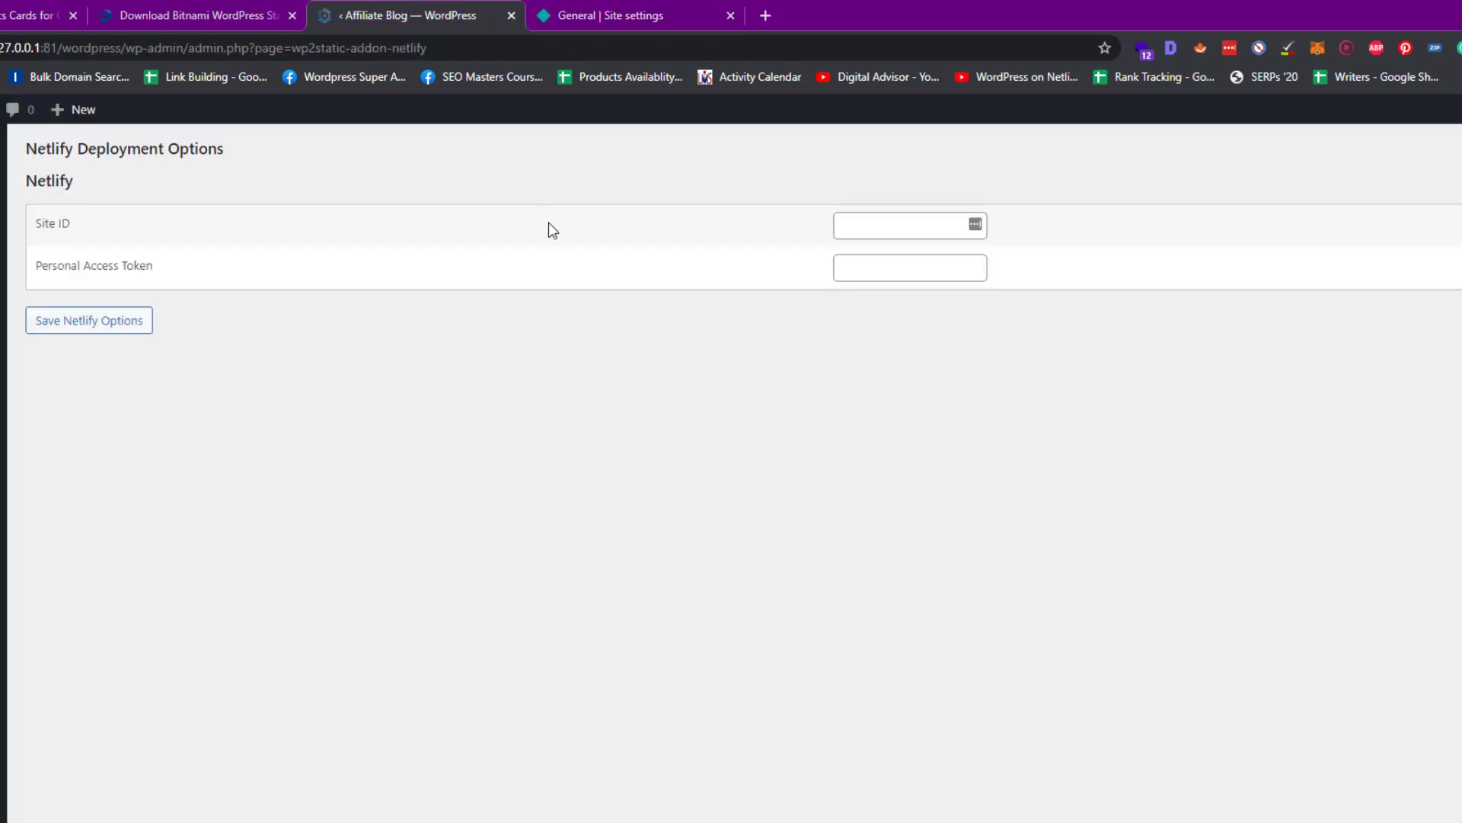
left_click(853, 229)
key("ctrl+v")
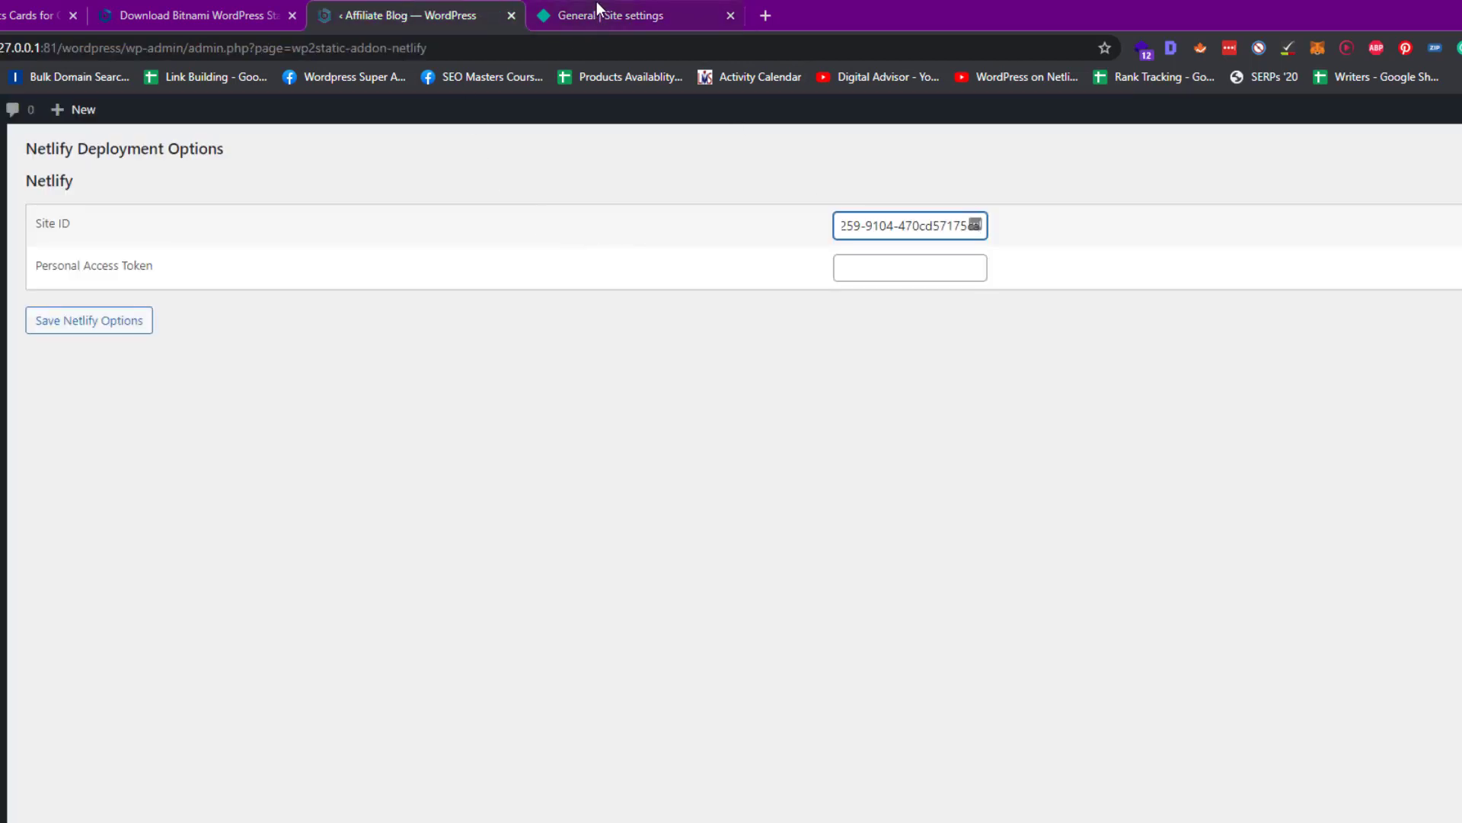
left_click(596, 3)
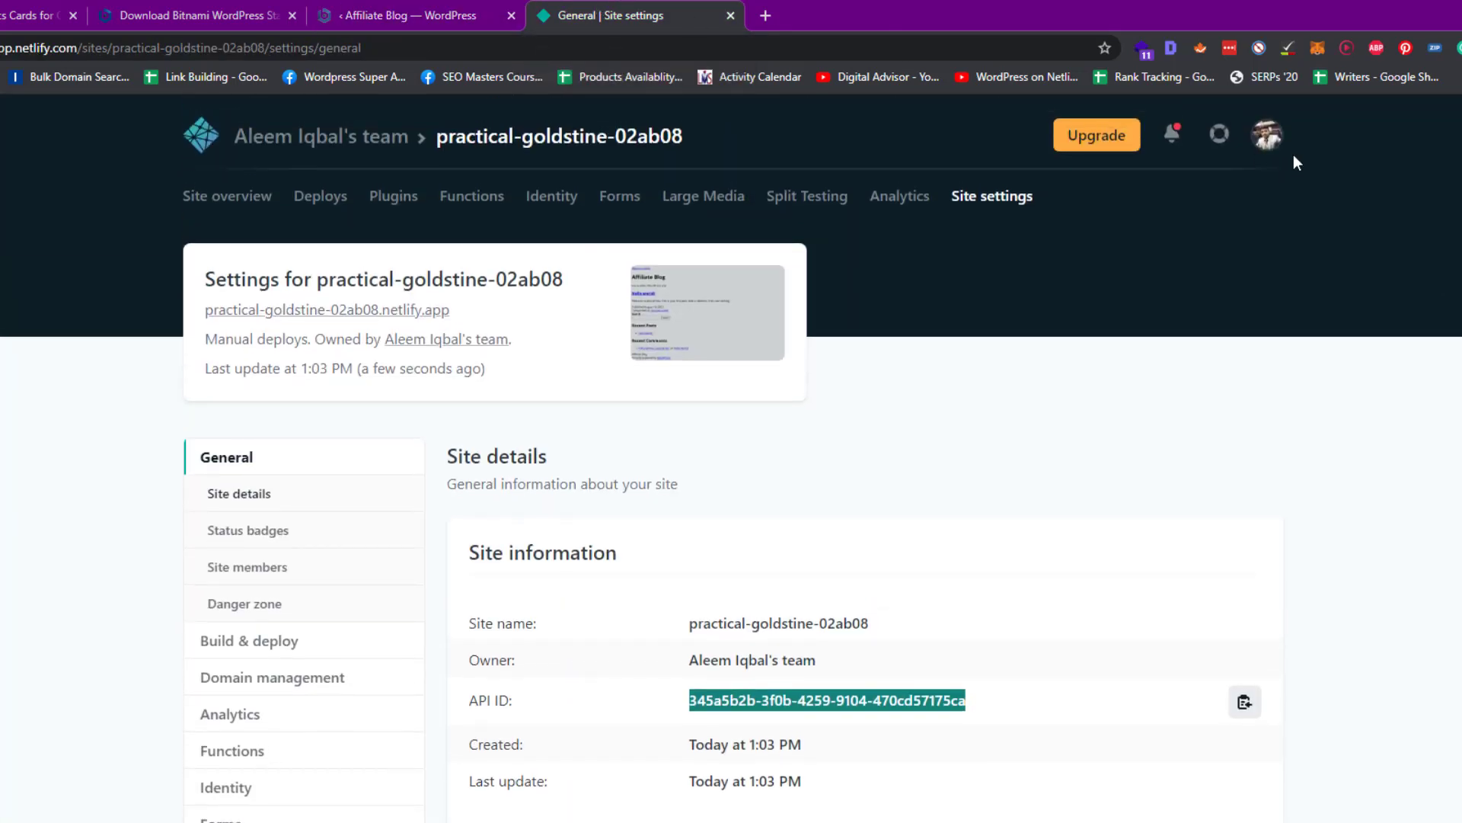
left_click(1267, 135)
Generate a Netlify personal access token named 'Website' under Applications and copy it
left_click(1258, 187)
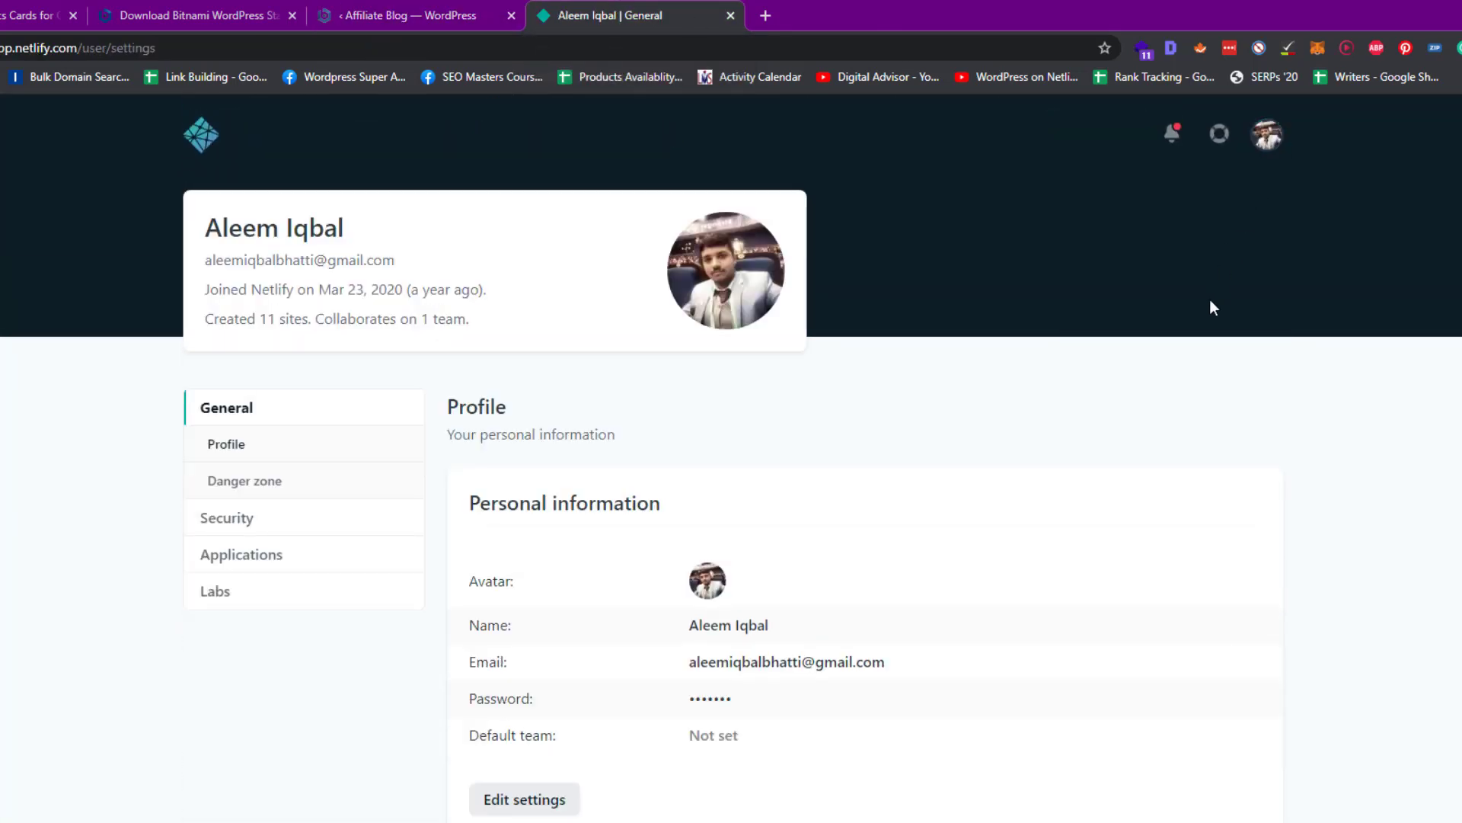
scroll(401, 472, "down", 1)
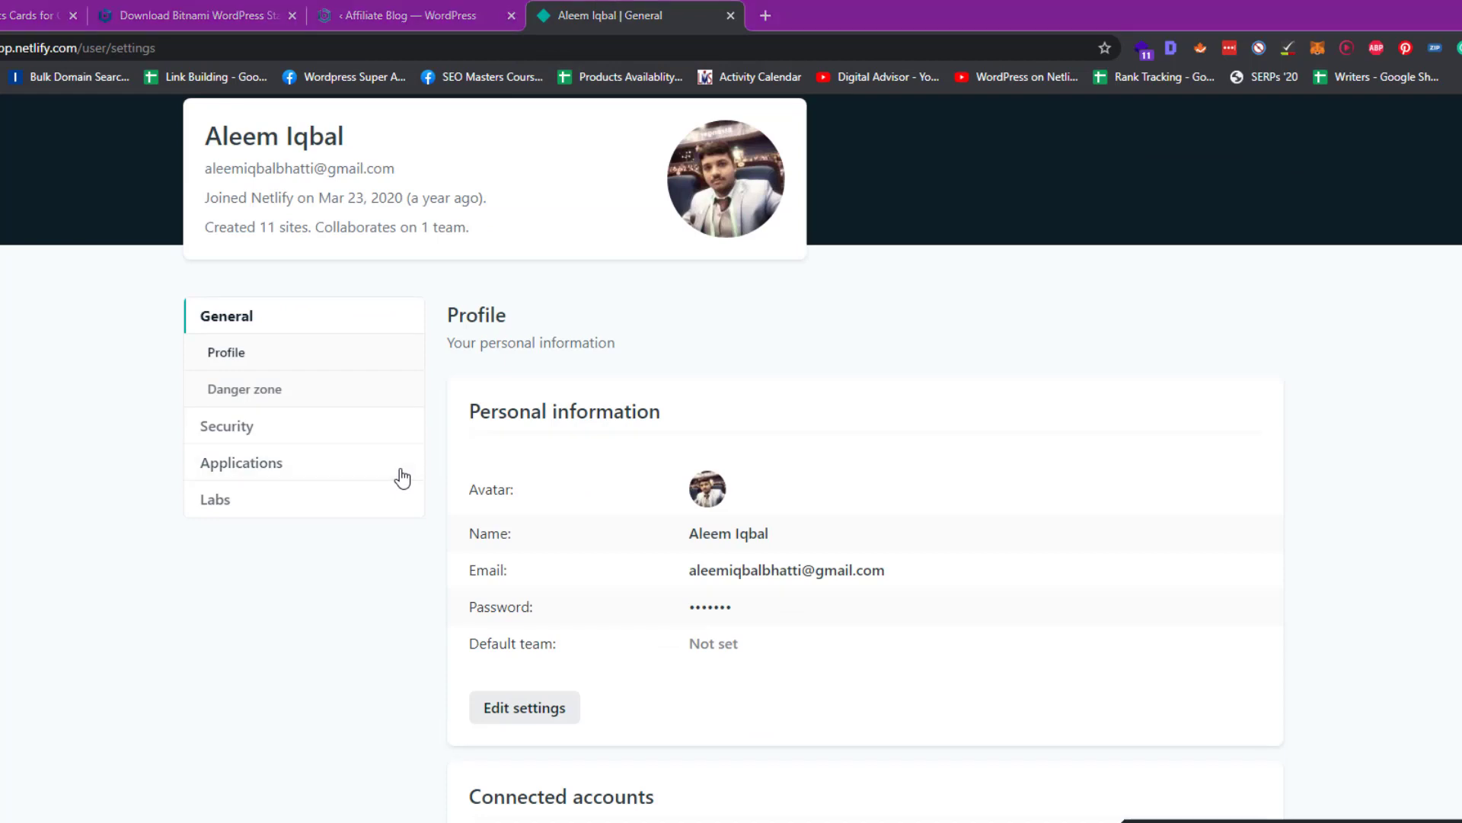
left_click(240, 467)
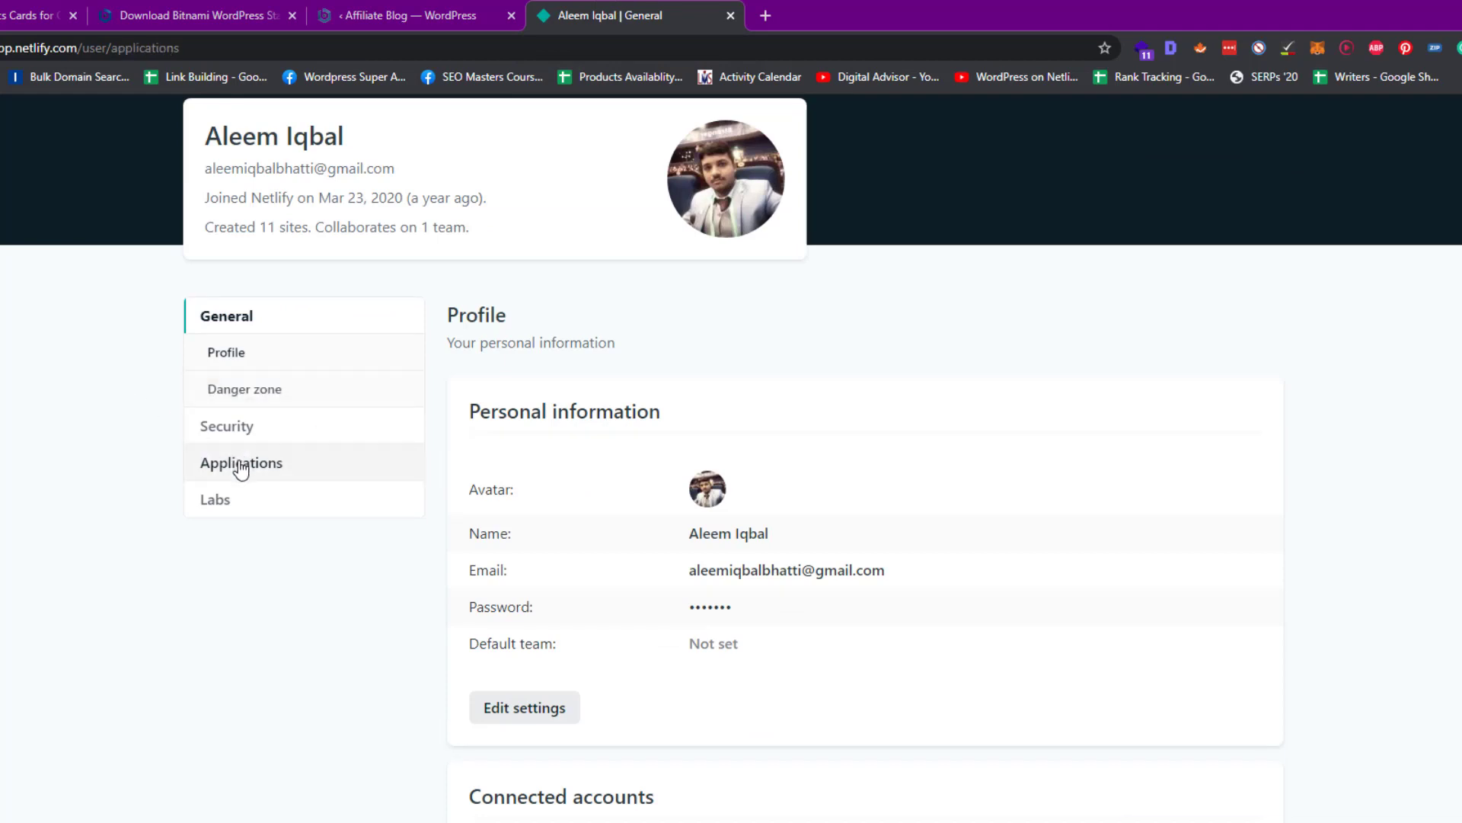
scroll(665, 496, "down", 3)
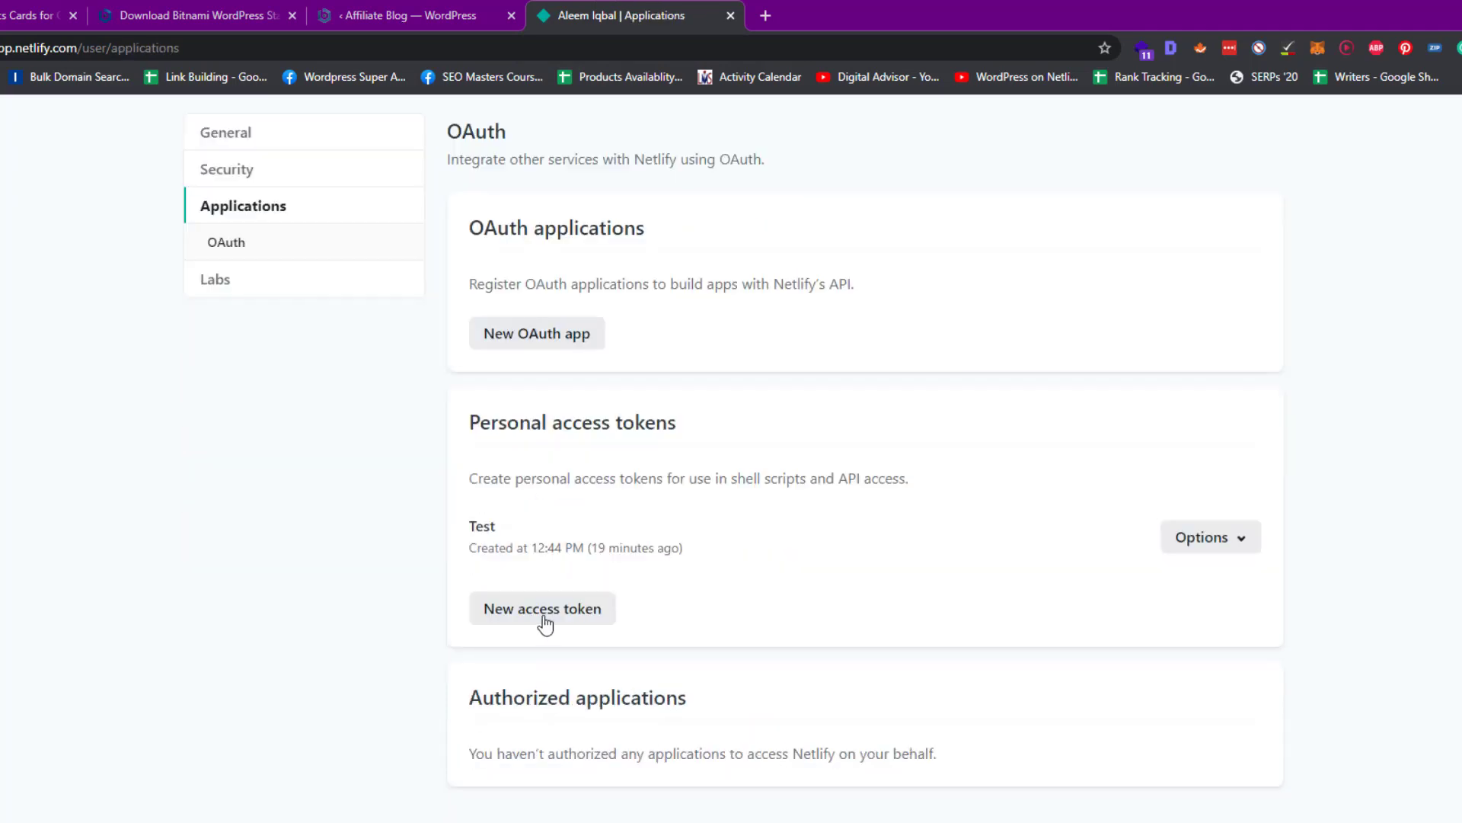
left_click(525, 613)
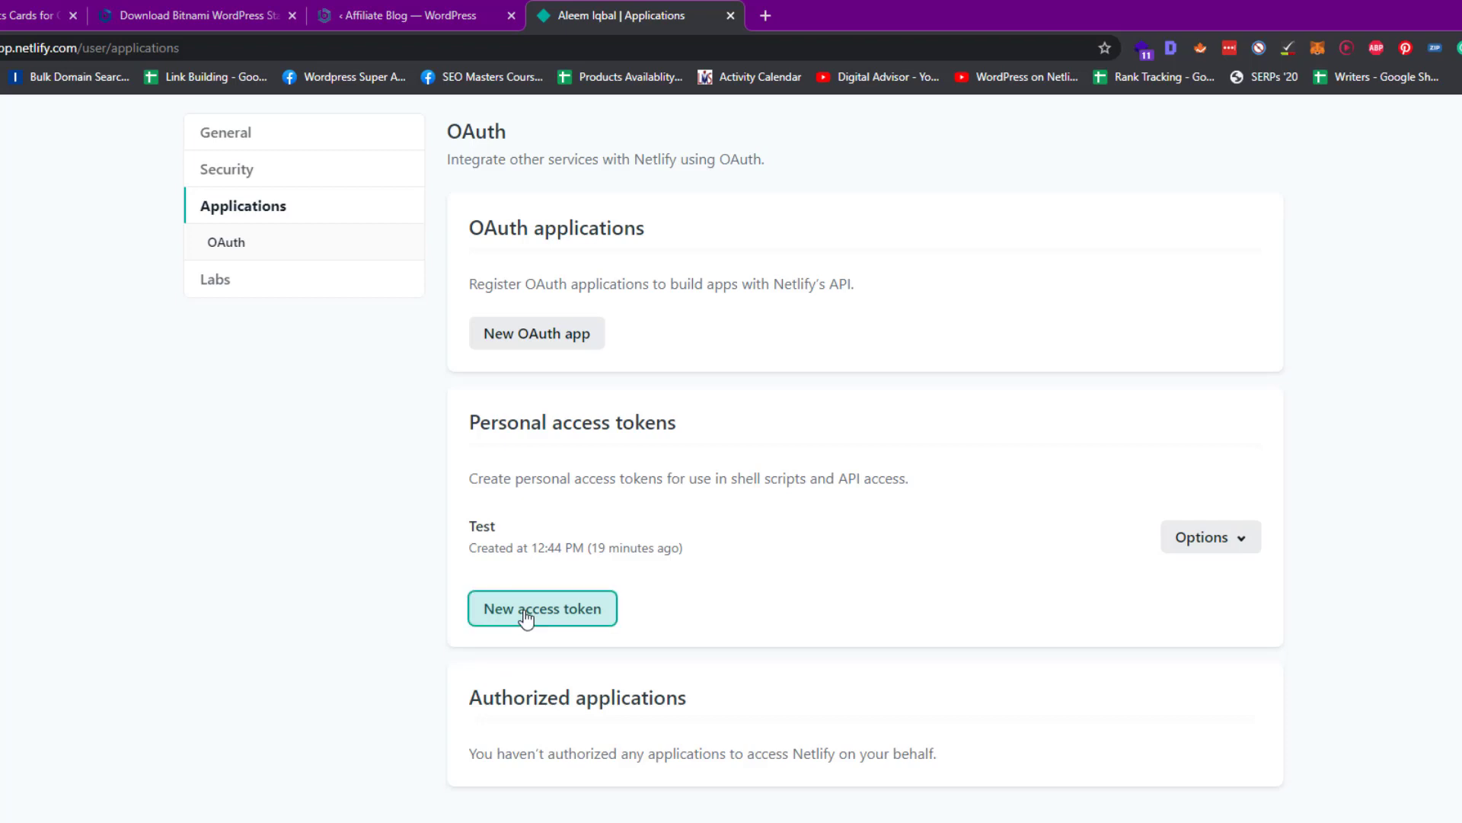
left_click(526, 598)
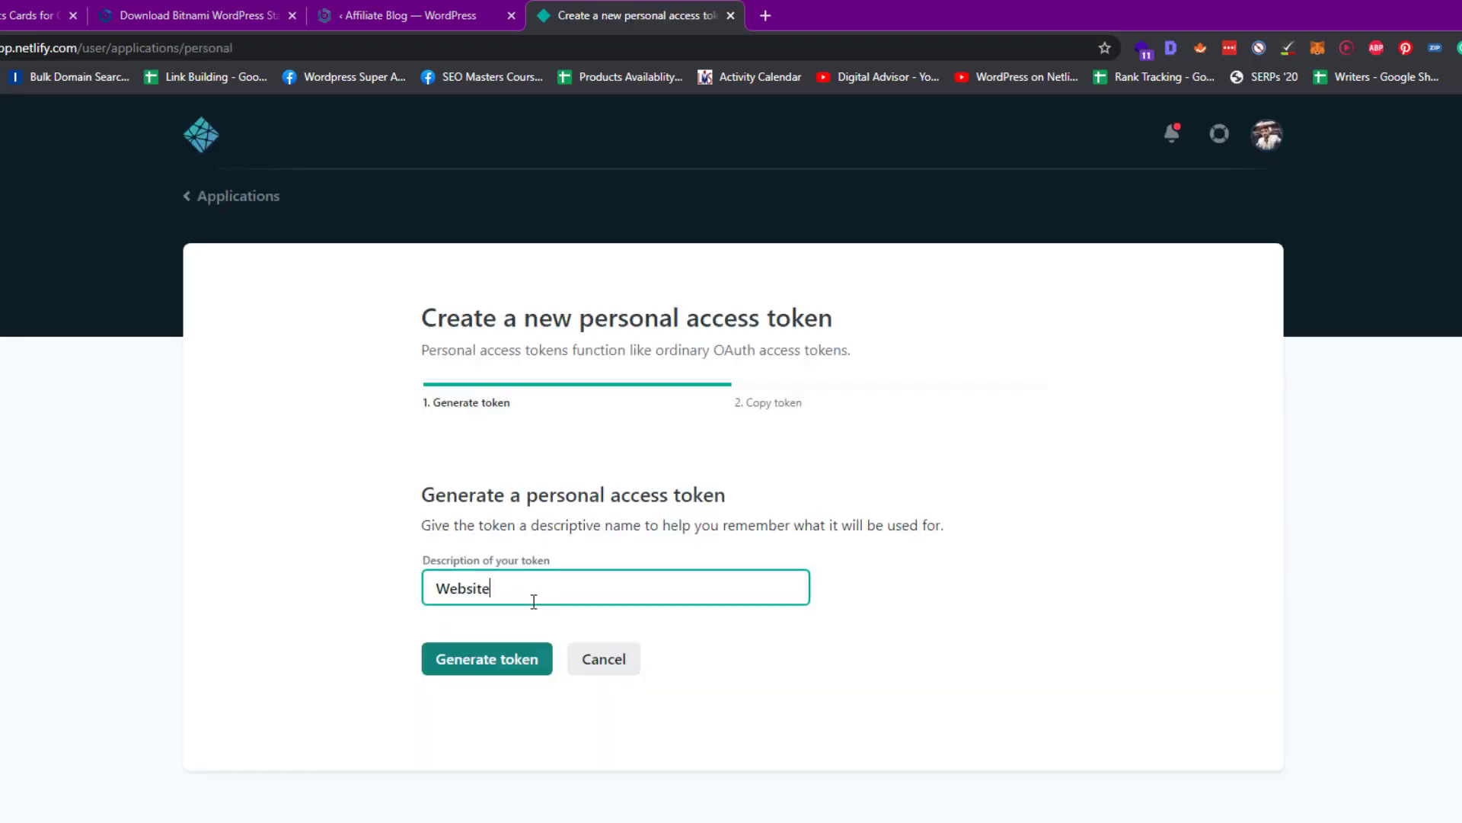
left_click(505, 678)
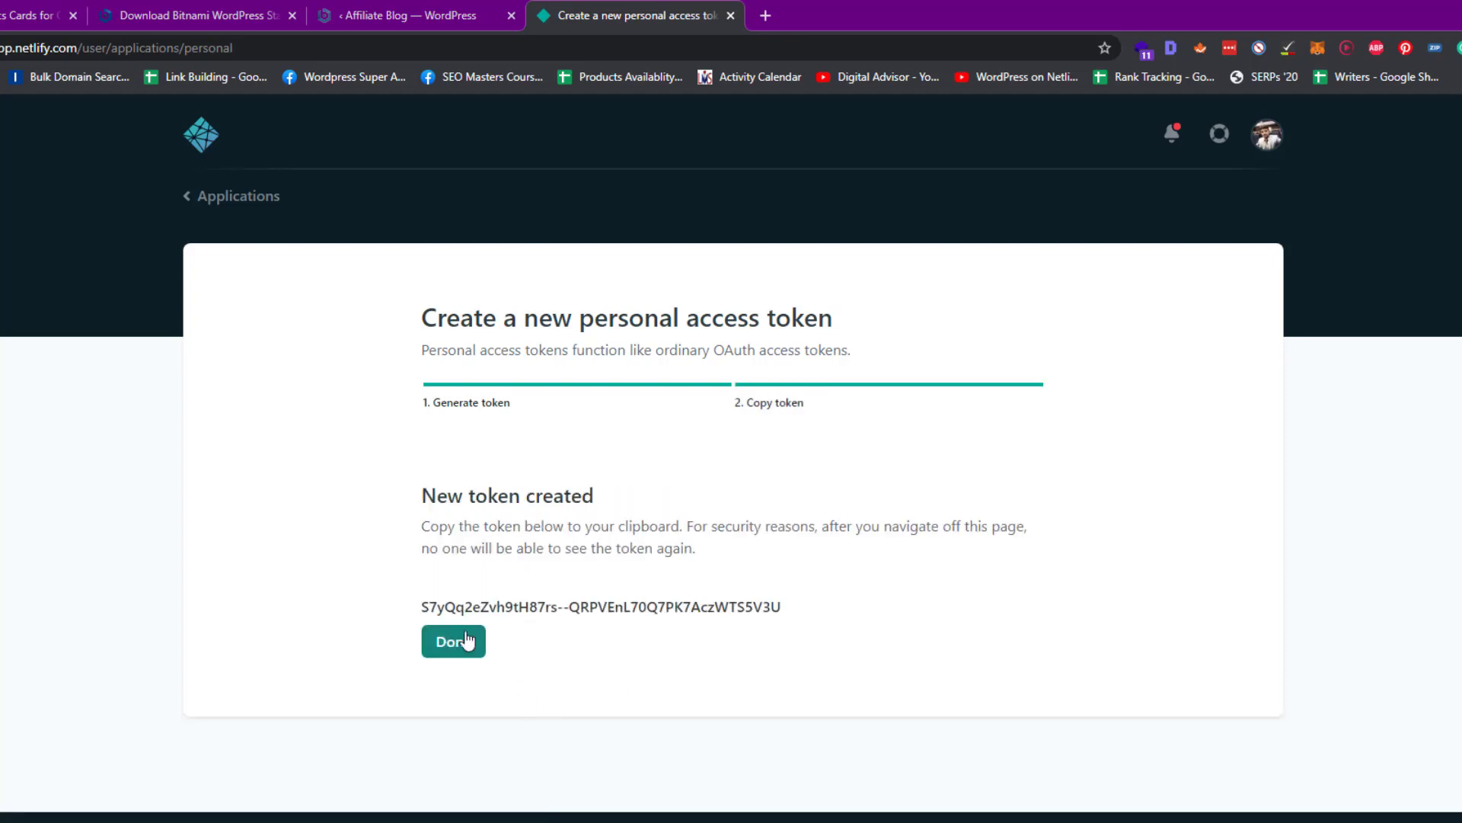
triple_click(482, 601)
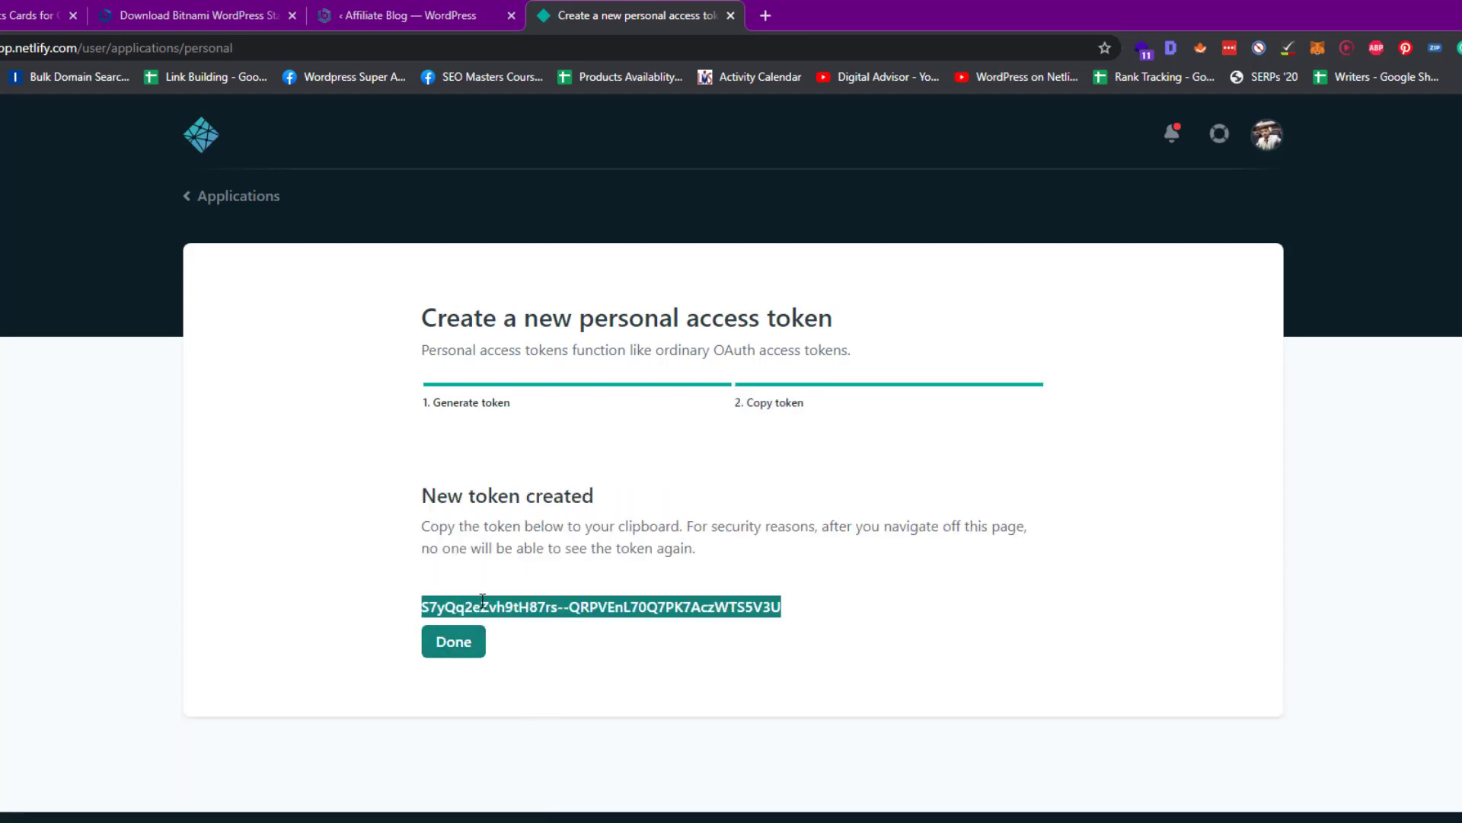
Paste the token into WP2Static's Personal Access Token field and finish on Netlify with Done
left_click(435, 13)
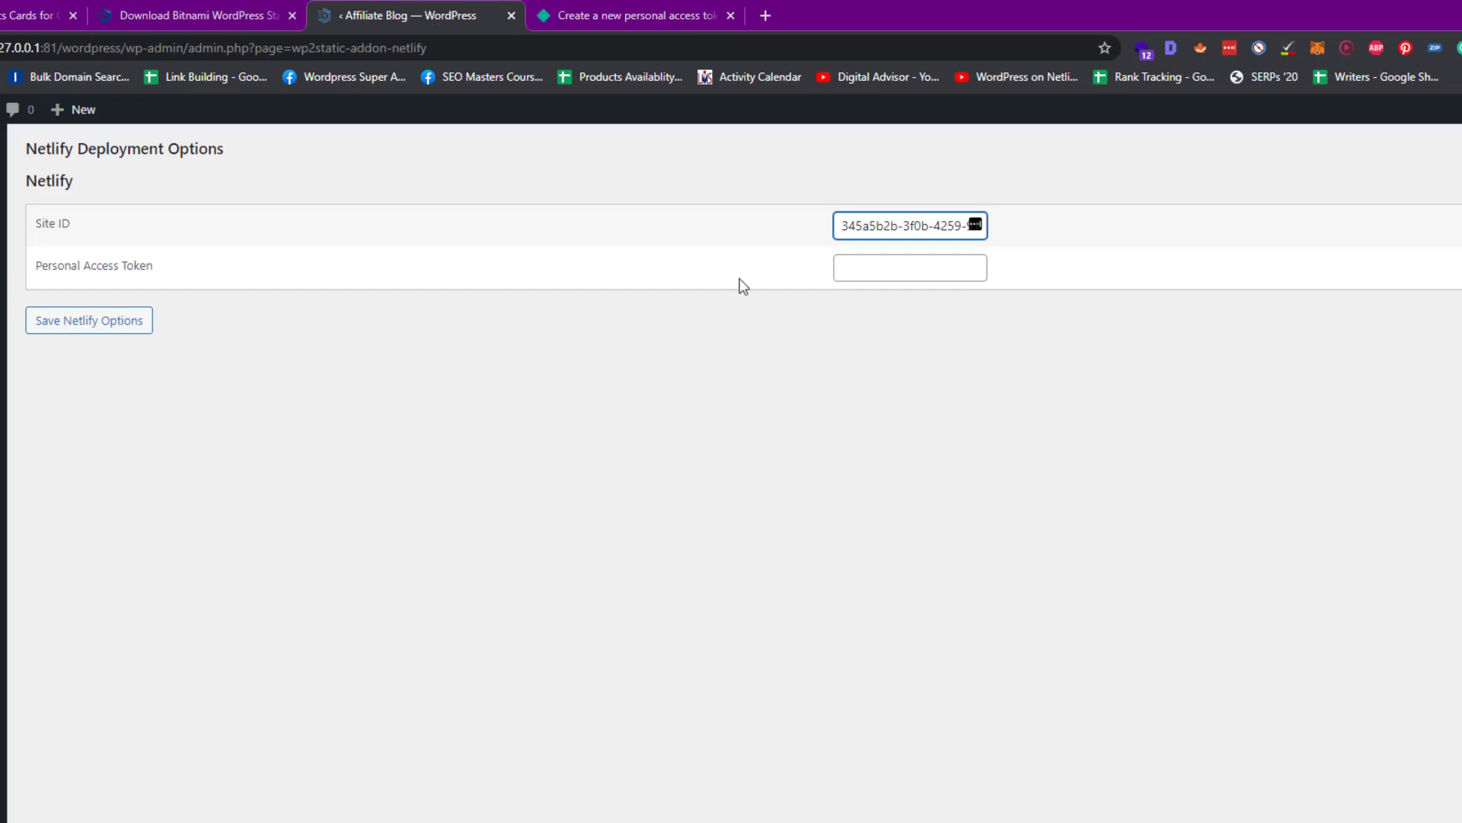
left_click(884, 259)
key("ctrl+v")
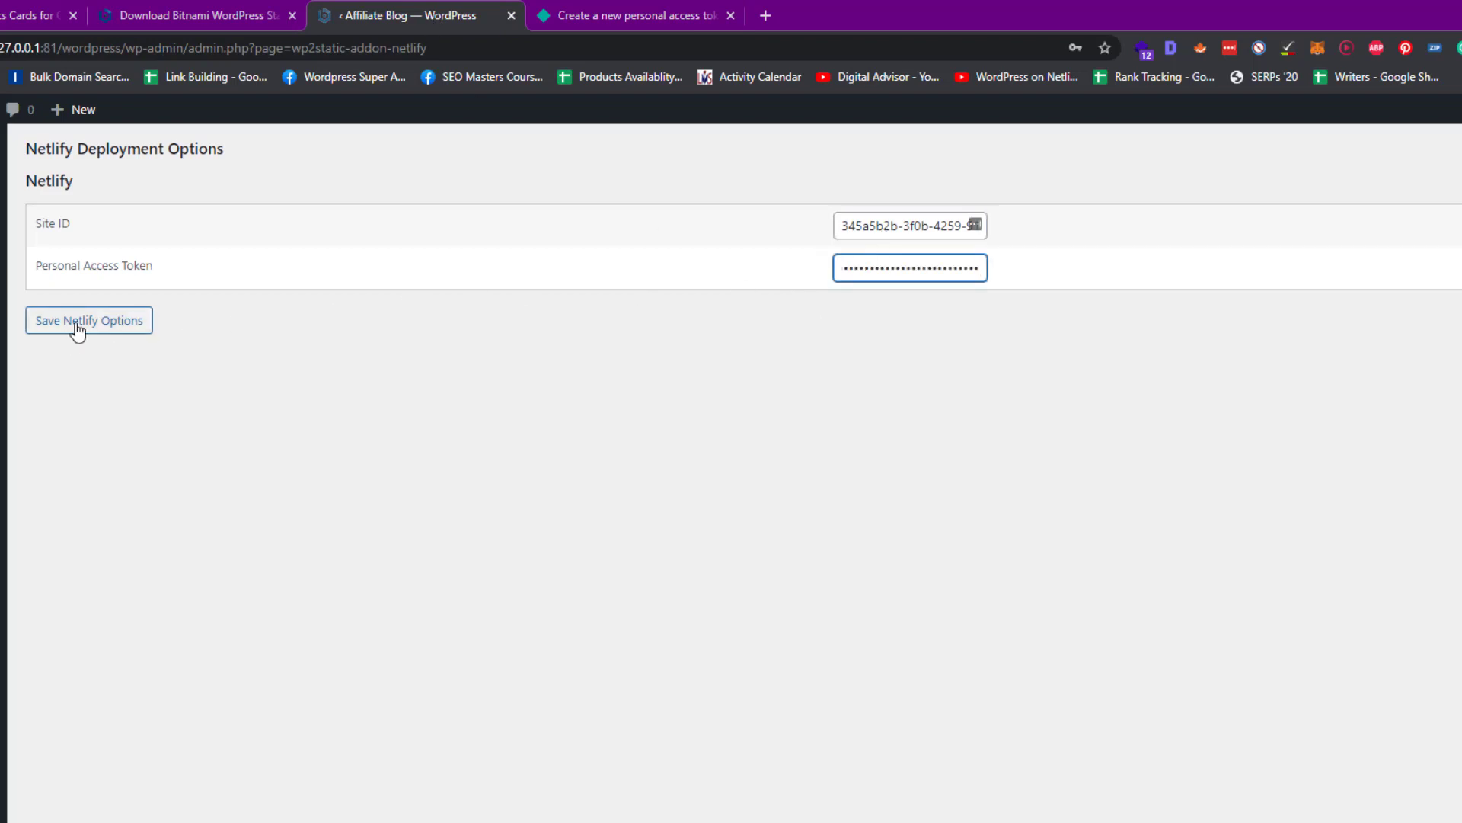
left_click(647, 7)
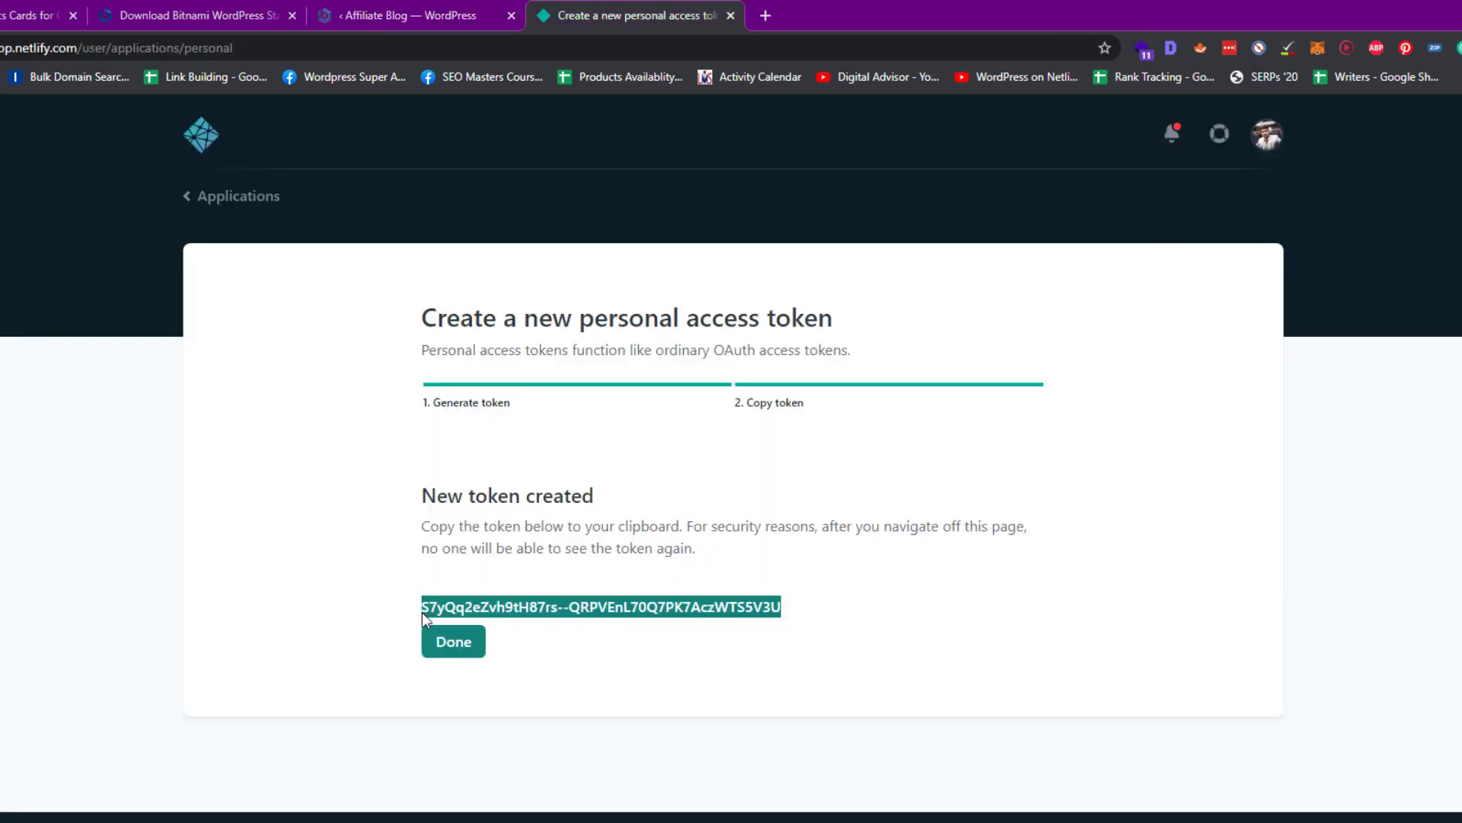
left_click(449, 642)
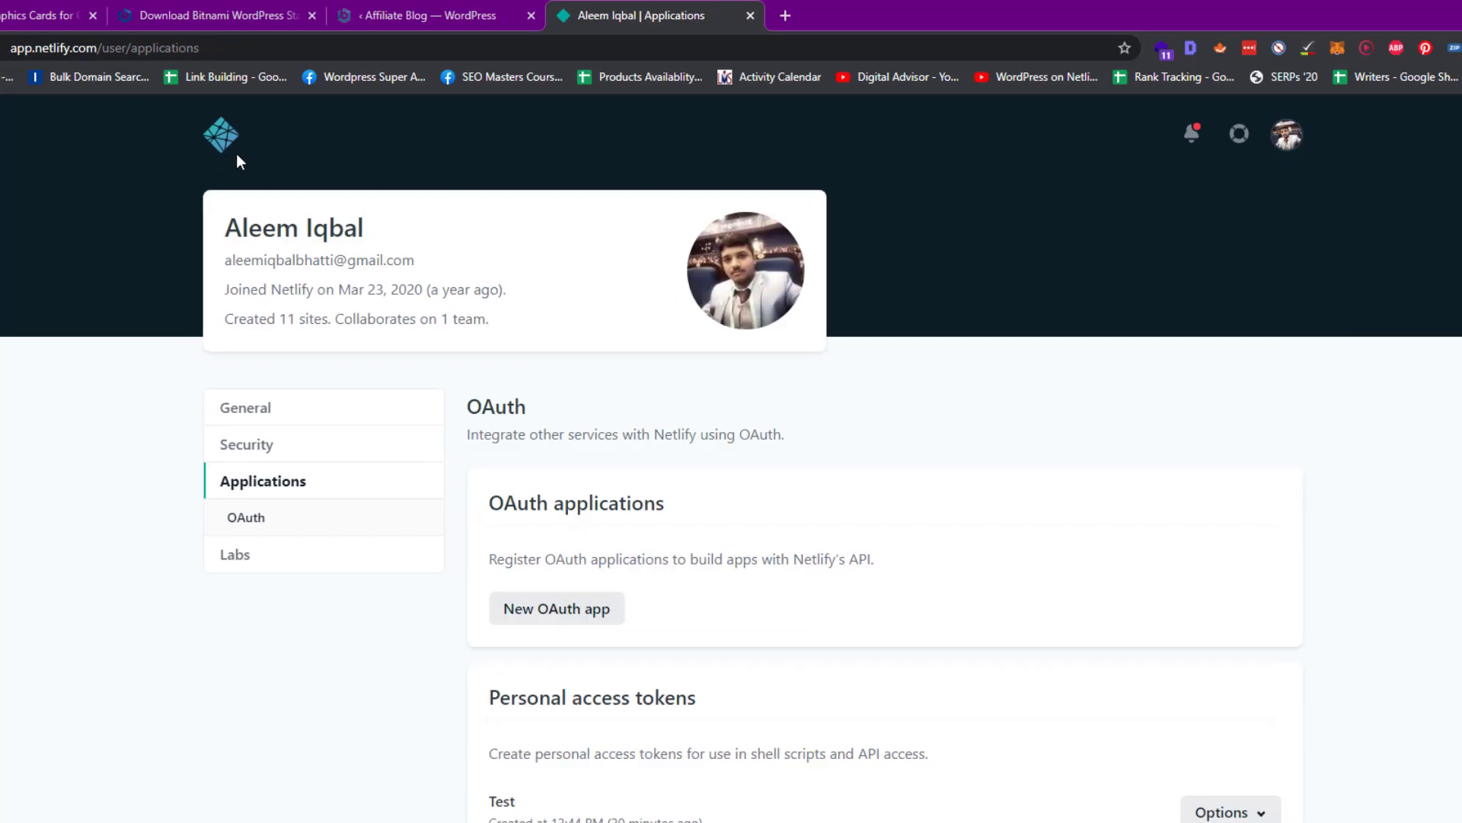
Rename the practical-goldstine-02ab08 site to 'hosttest' in its domain settings
left_click(222, 137)
left_click(788, 588)
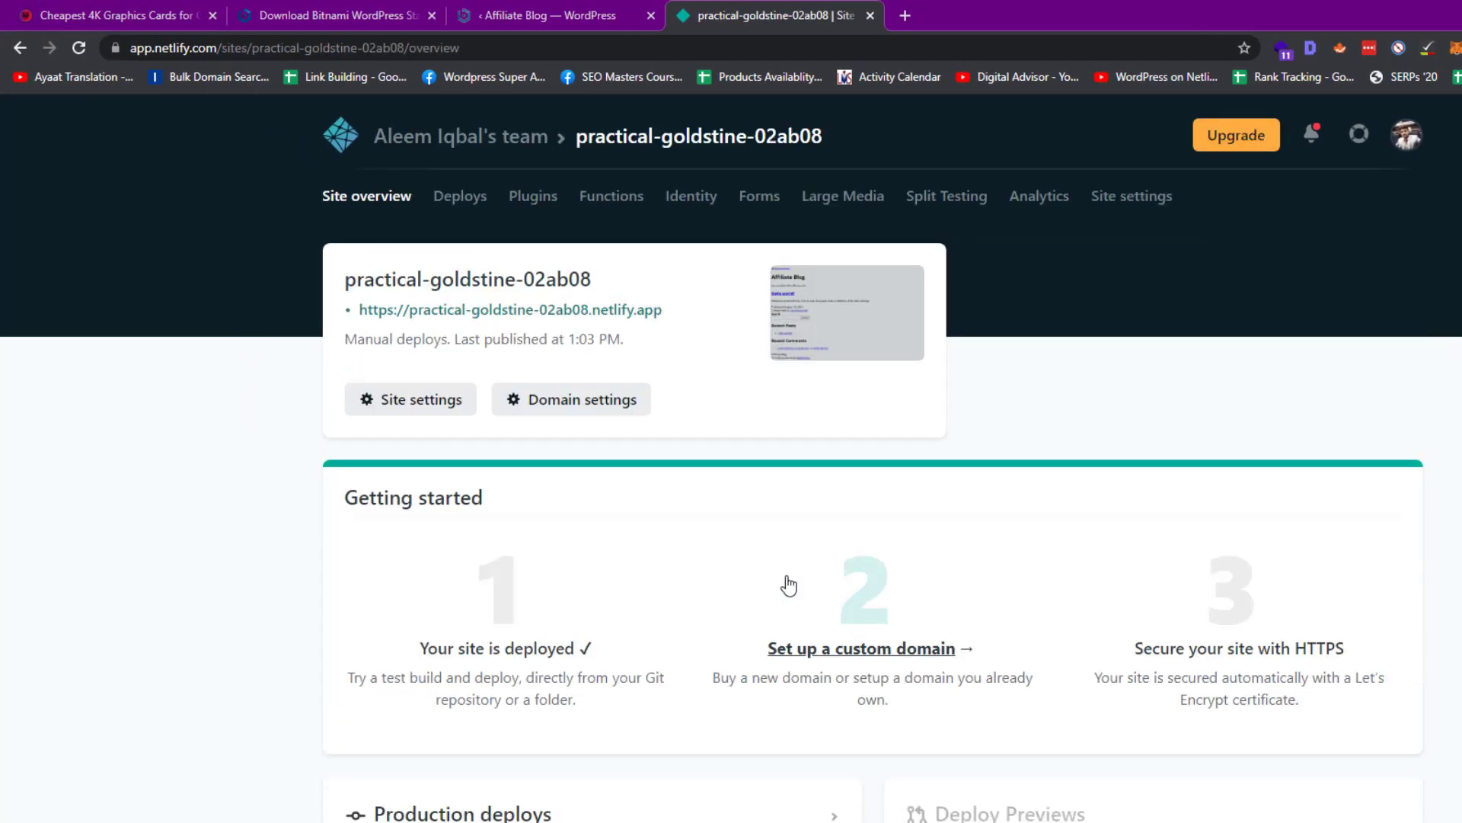
scroll(787, 583, "down", 5)
scroll(790, 584, "up", 3)
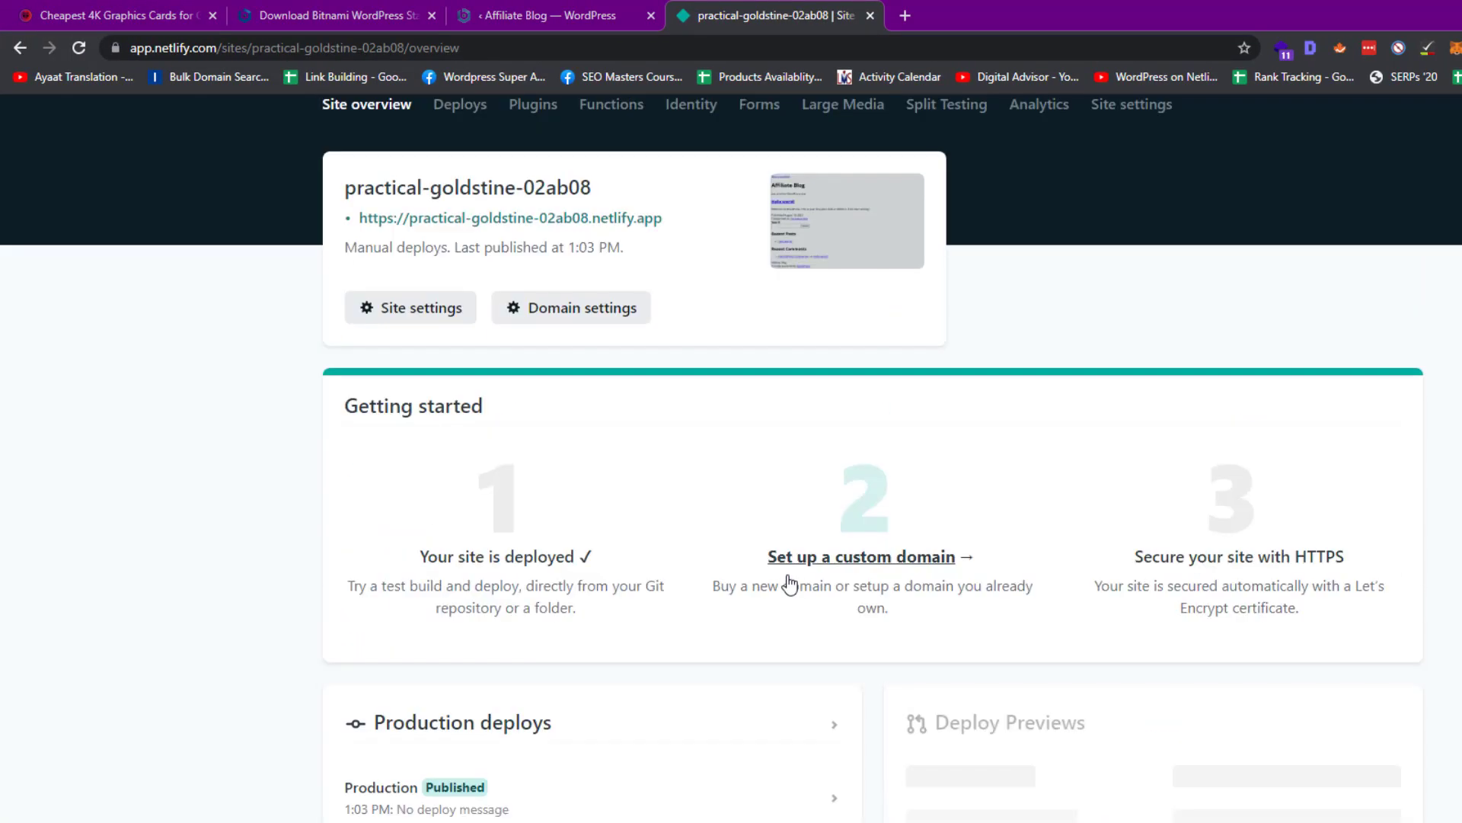
left_click(593, 308)
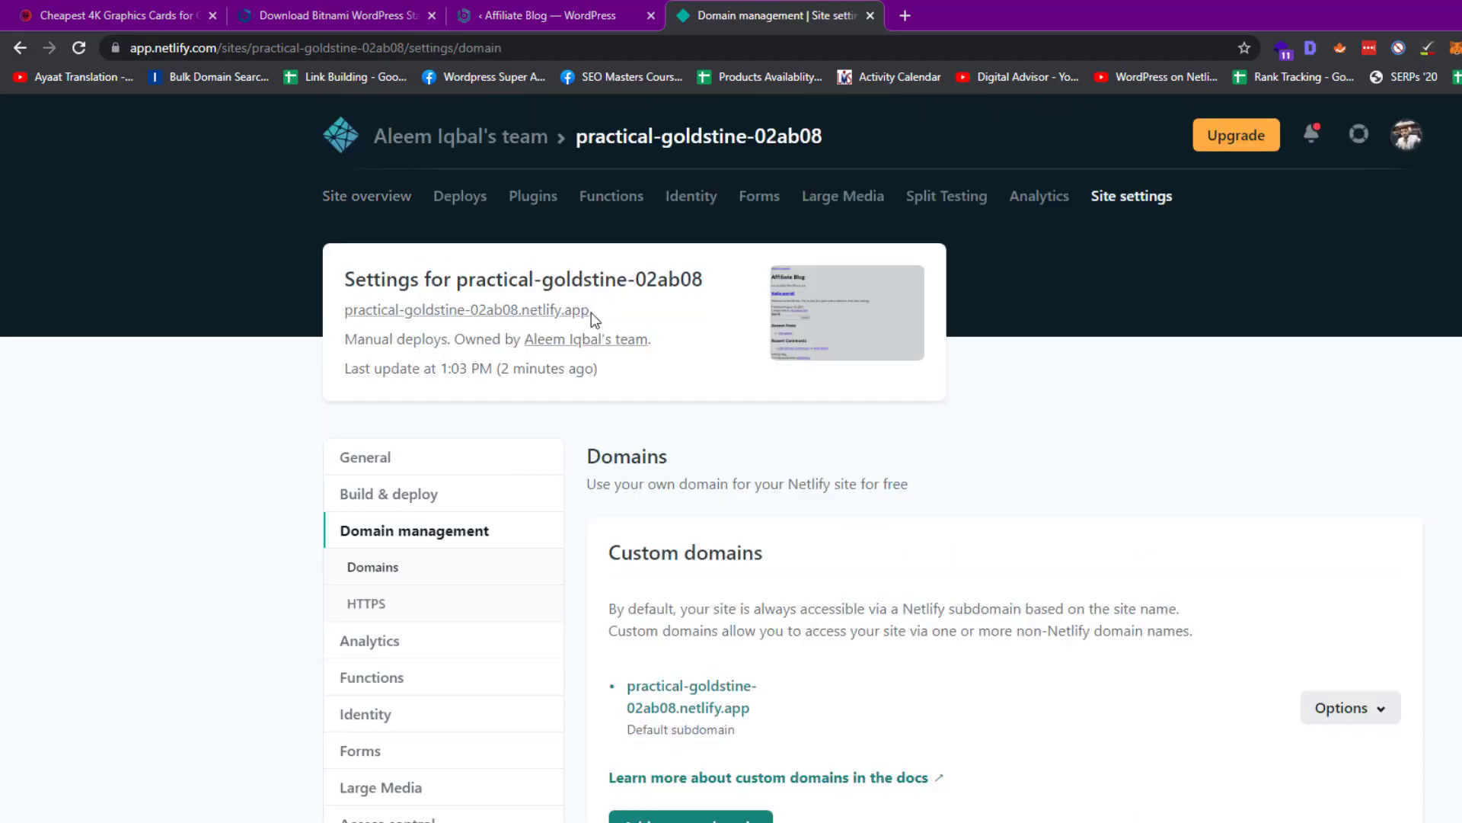
left_click(1379, 720)
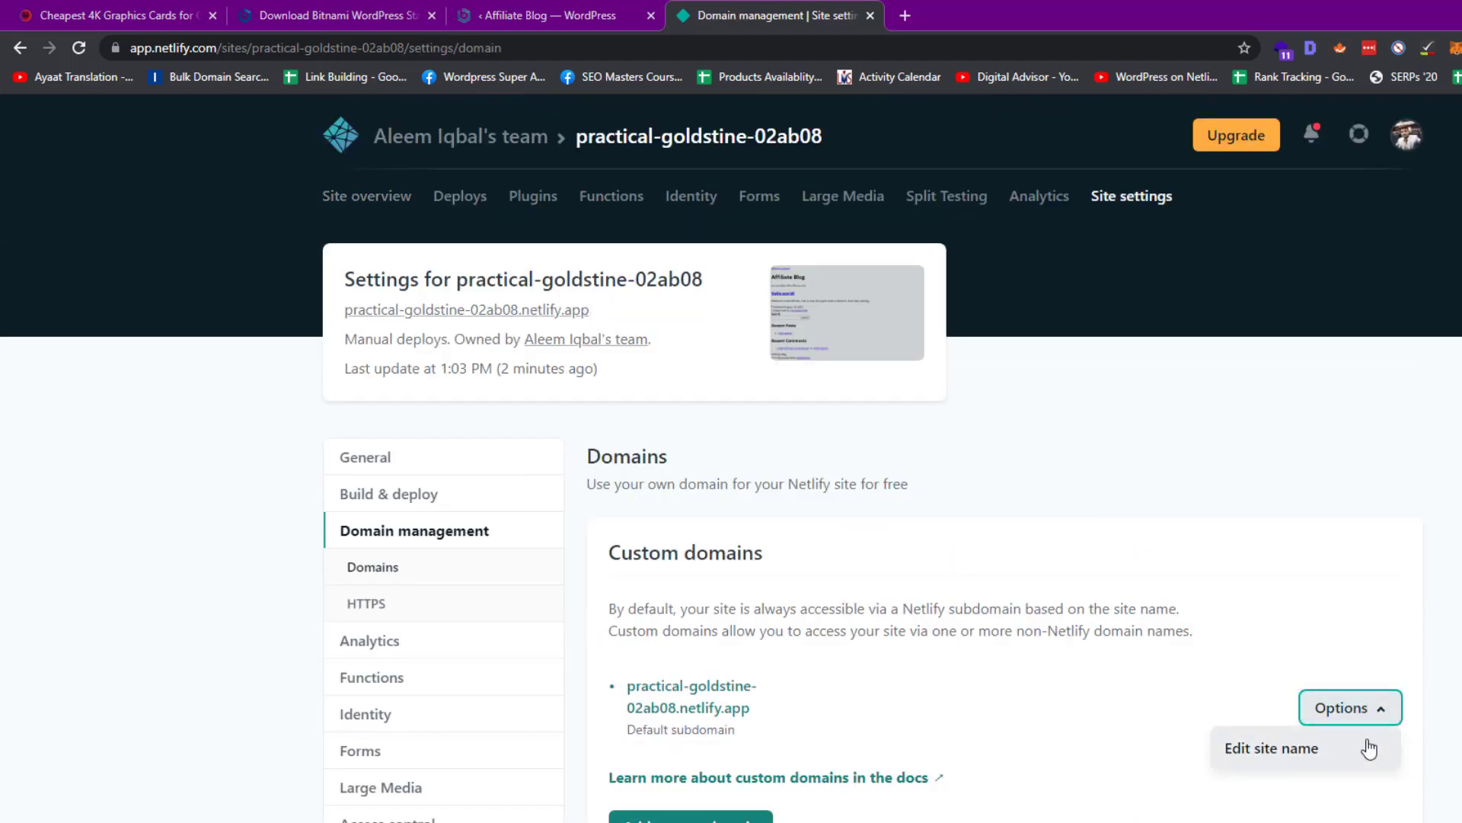
left_click(1341, 737)
key("ctrl+a")
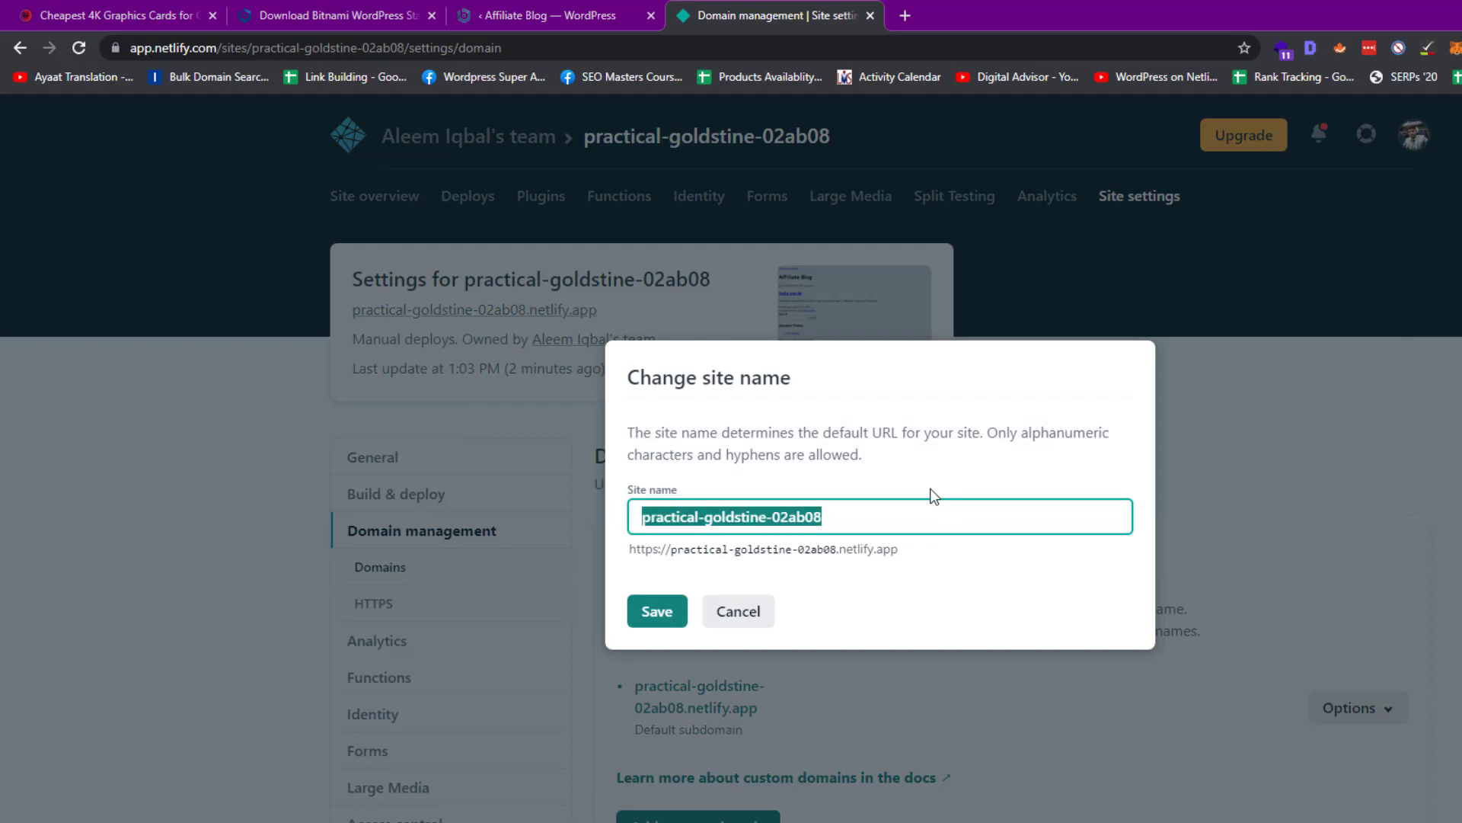
type("hosttest")
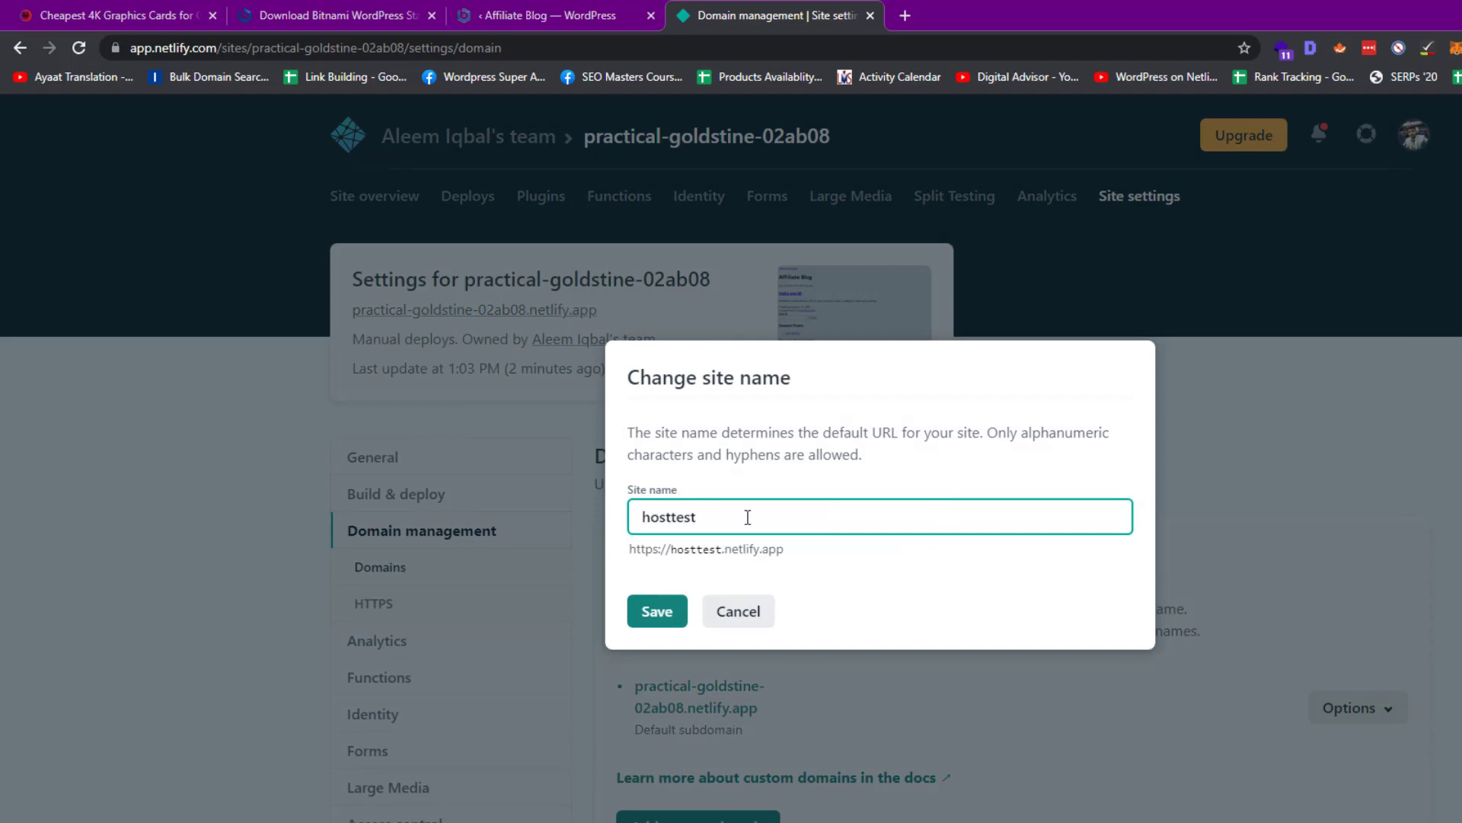
left_click(646, 611)
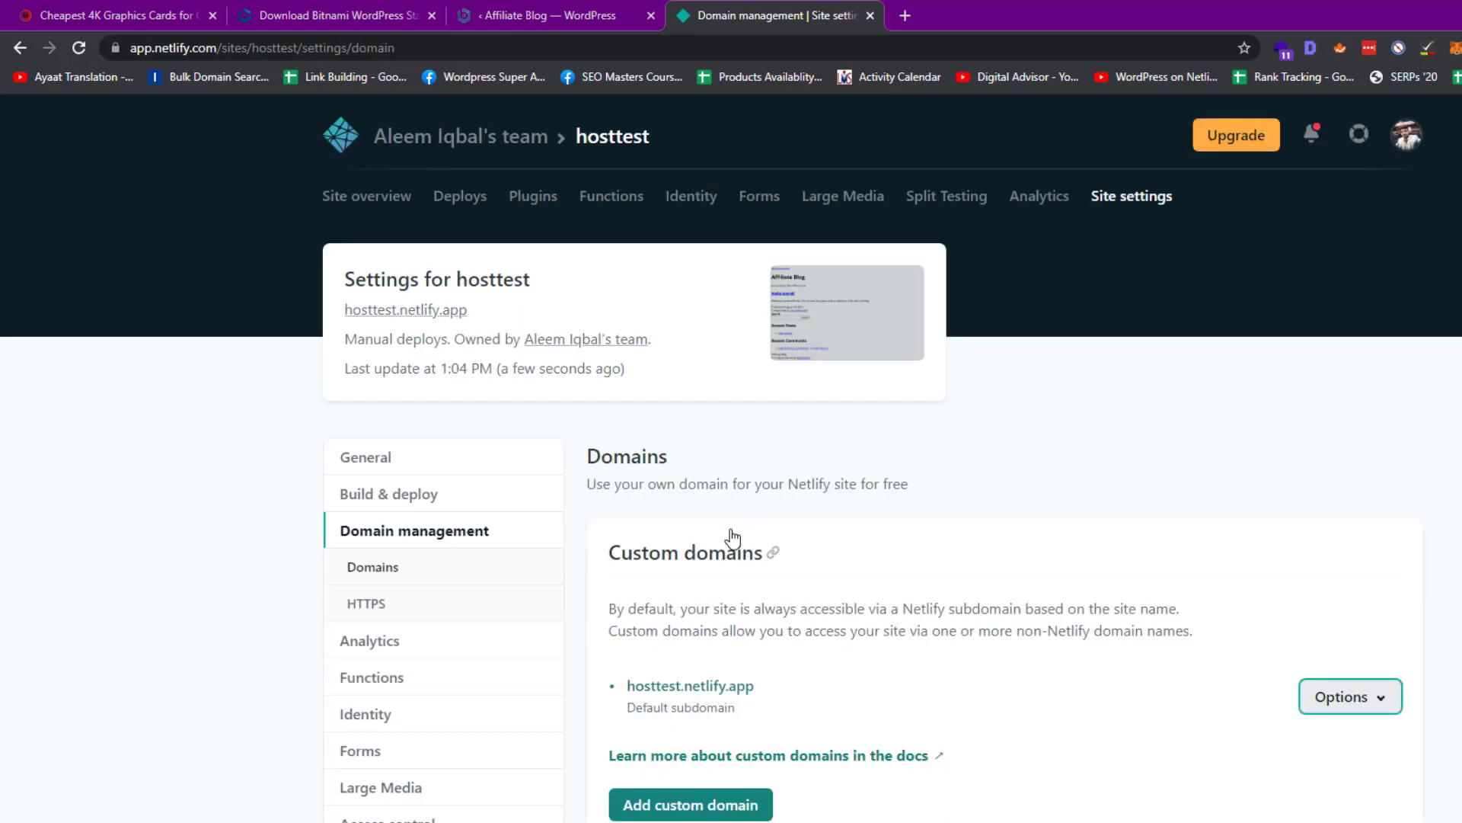
Open the live hosttest.netlify.app blog in a new tab
left_click(373, 309)
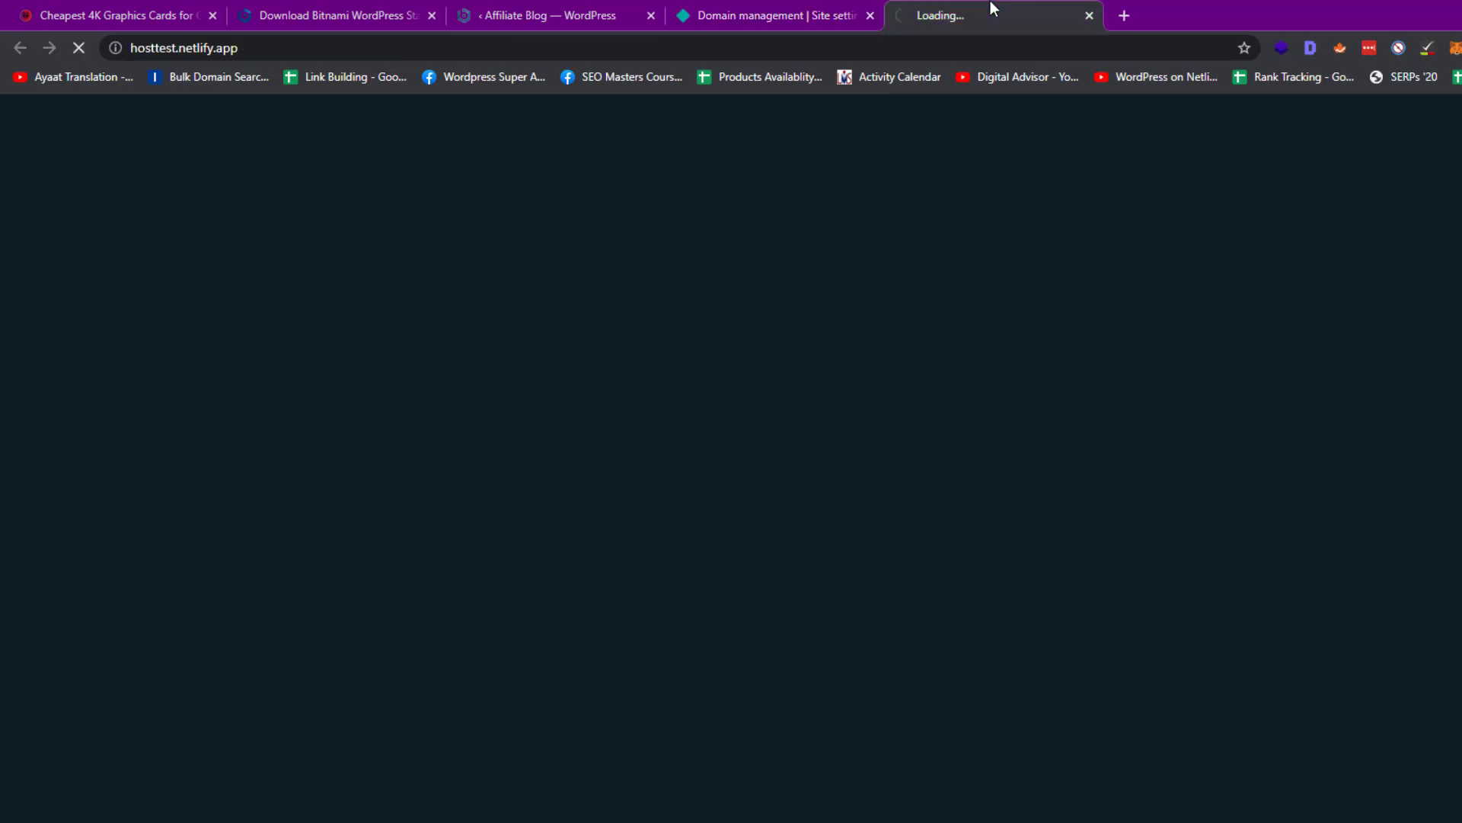
left_click(726, 55)
key("ctrl+c")
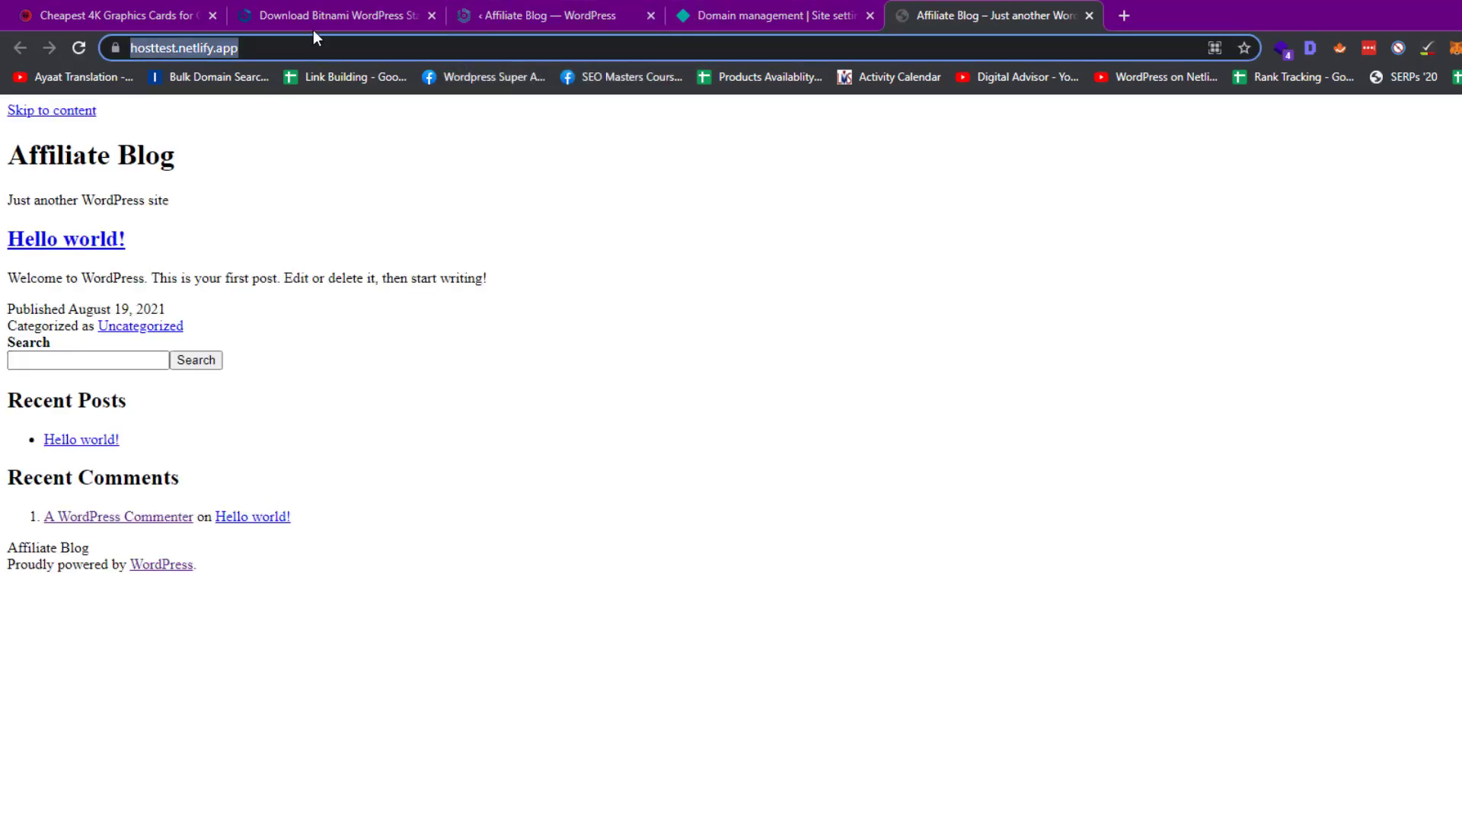
left_click(565, 6)
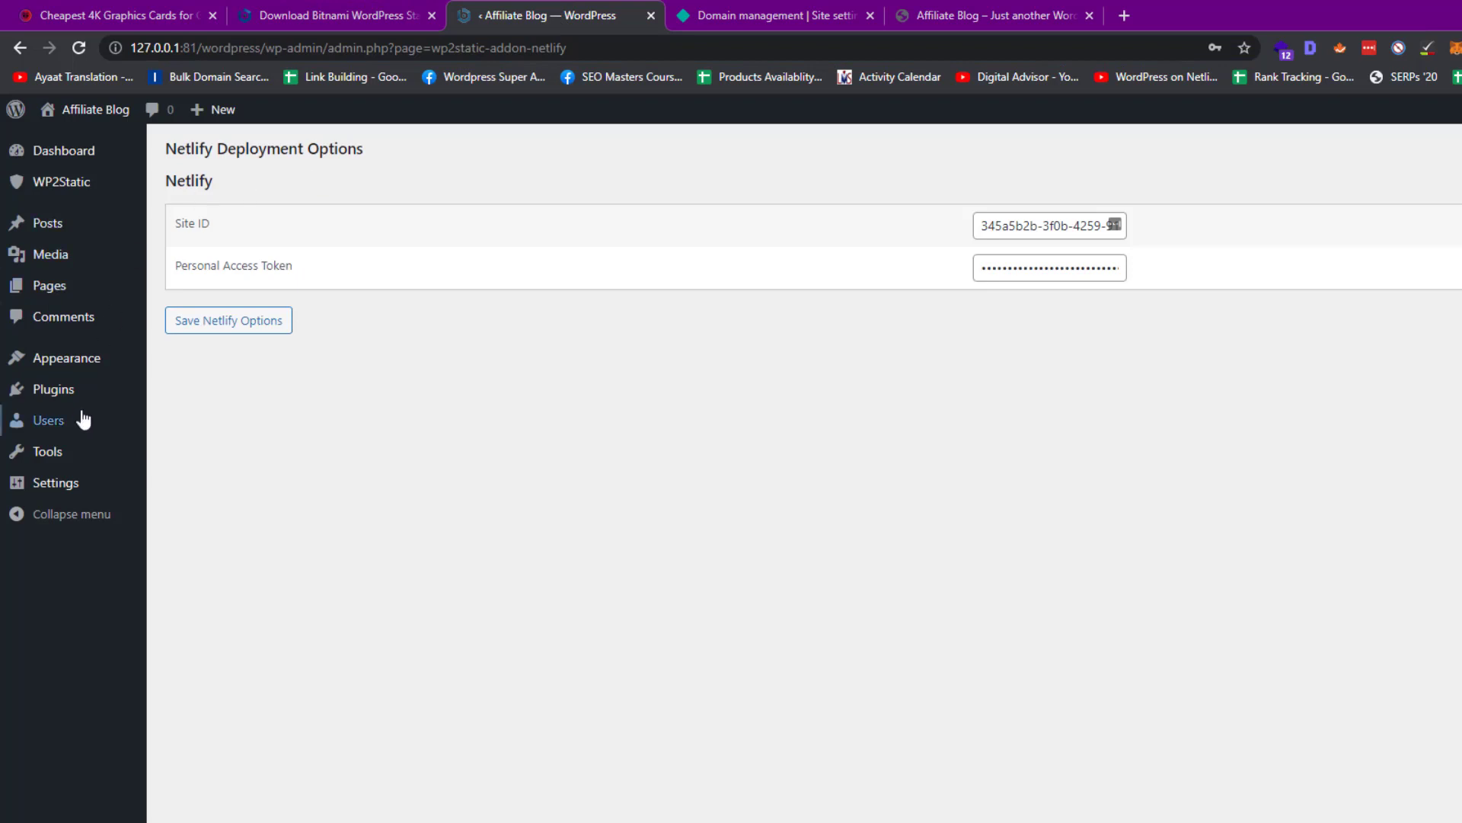
left_click(89, 186)
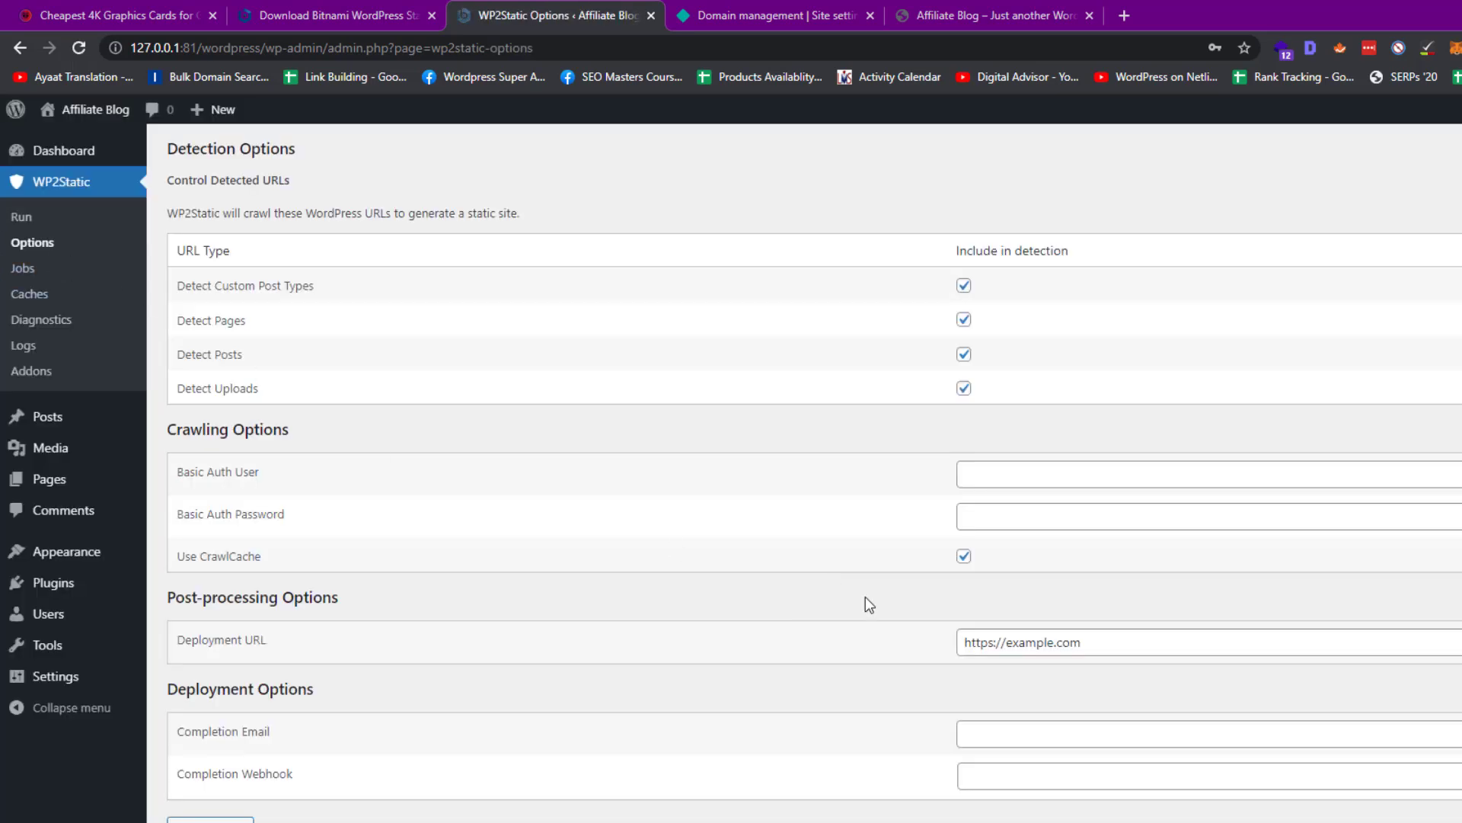
triple_click(1055, 641)
key("ctrl+v")
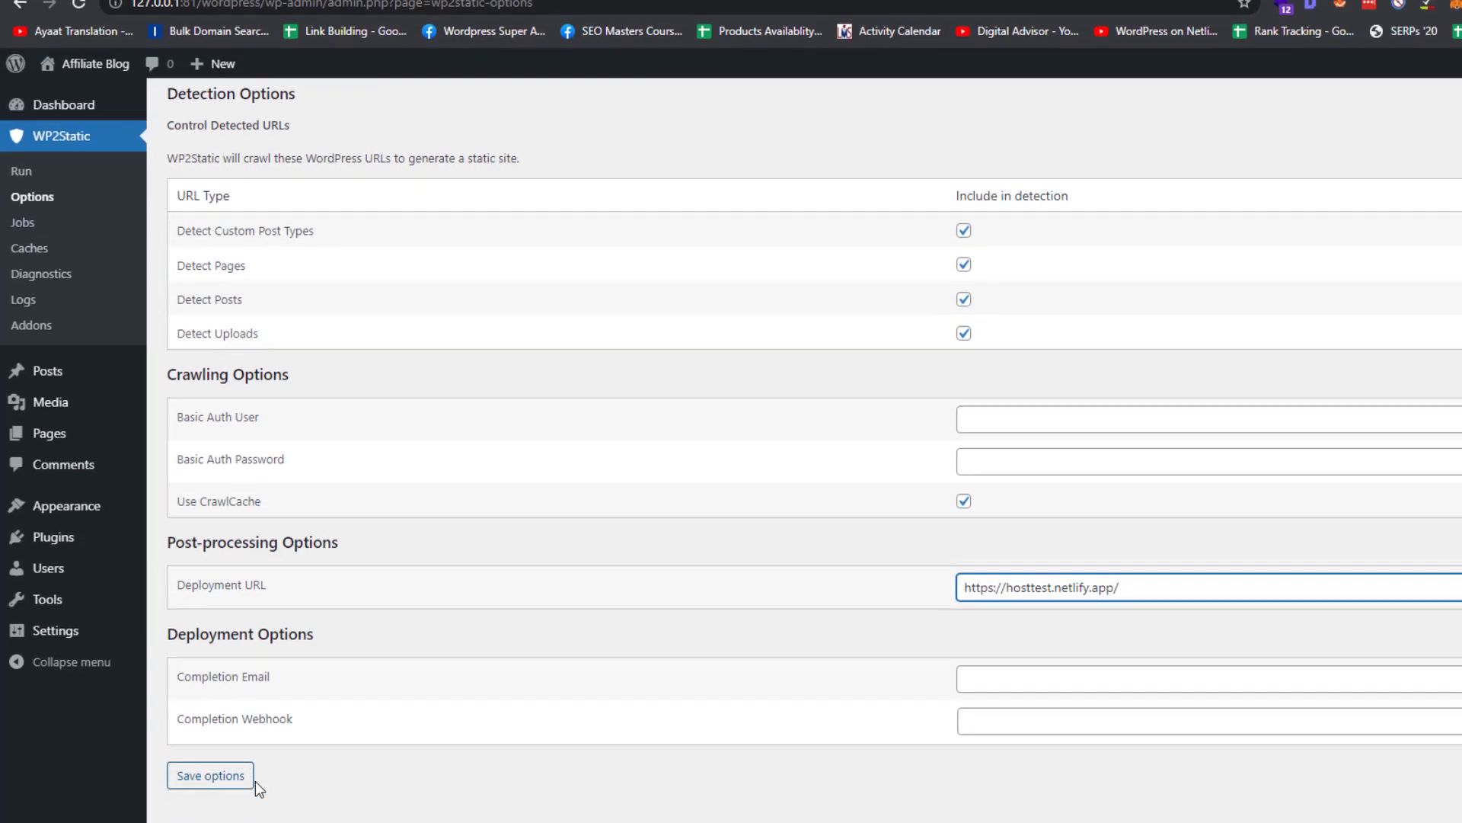
left_click(248, 769)
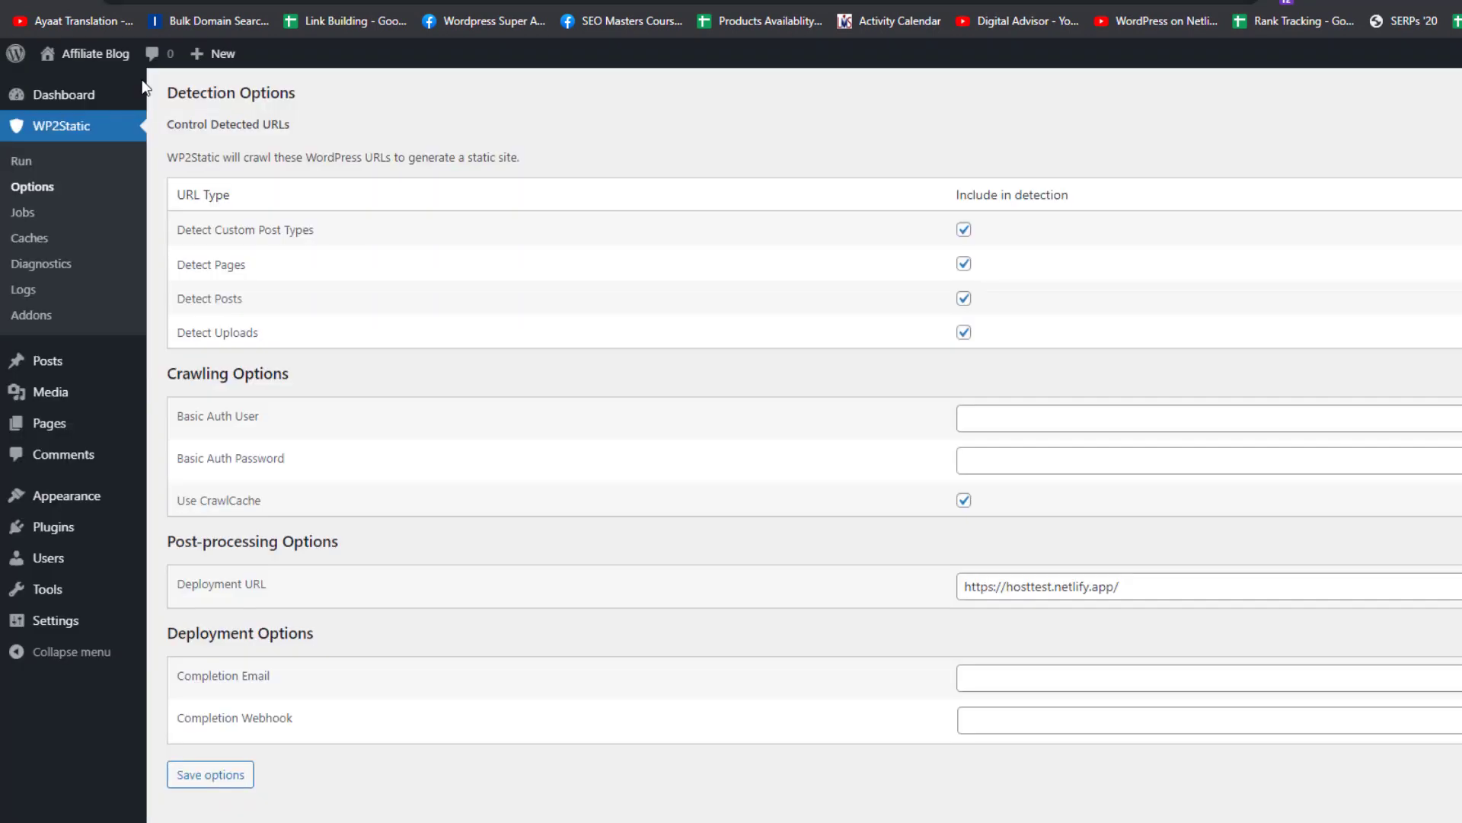
Run WP2Static's Generate static site to redeploy the styled blog to hosttest.netlify.app
left_click(52, 163)
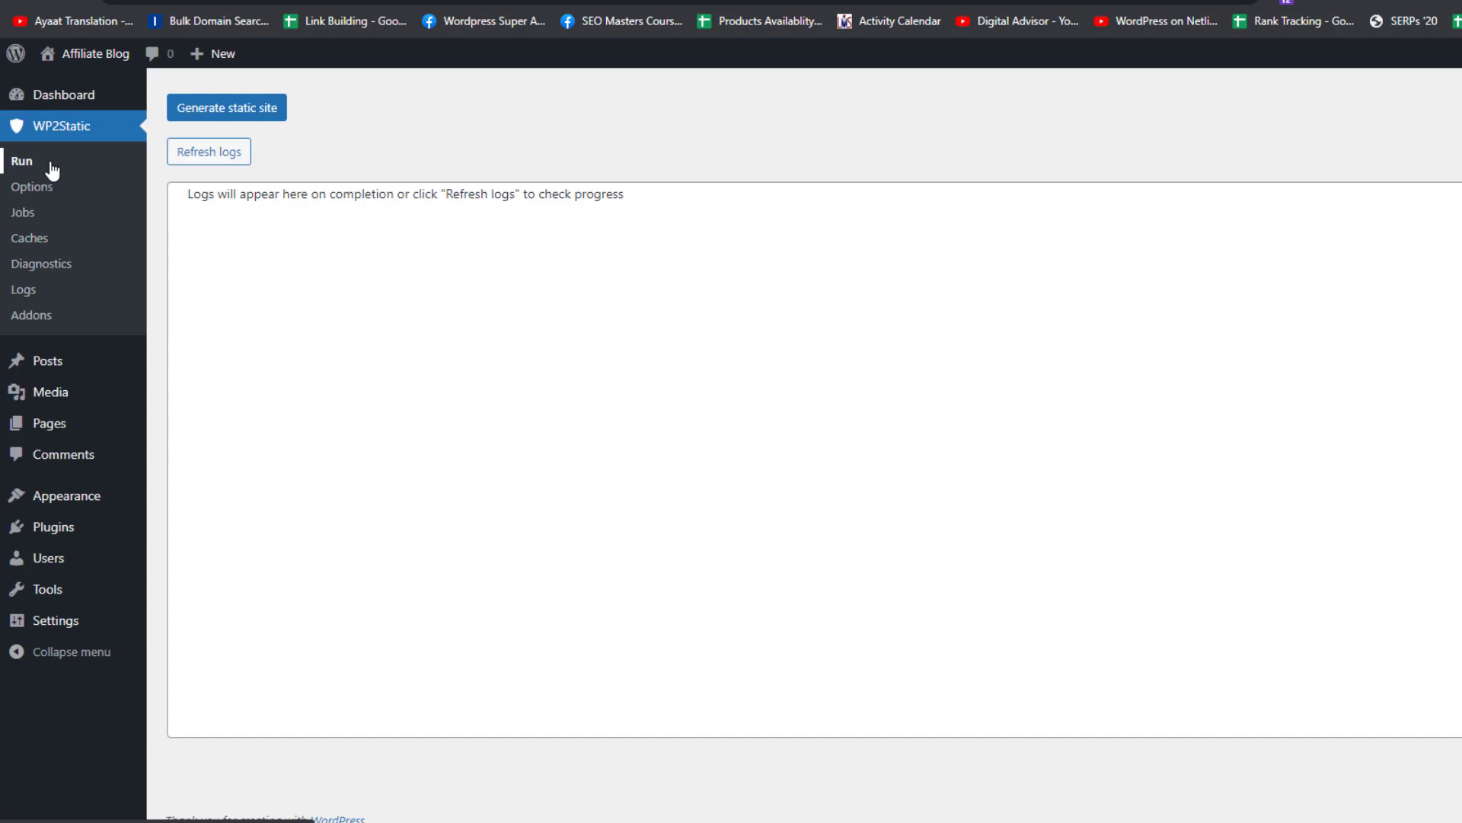
left_click(253, 116)
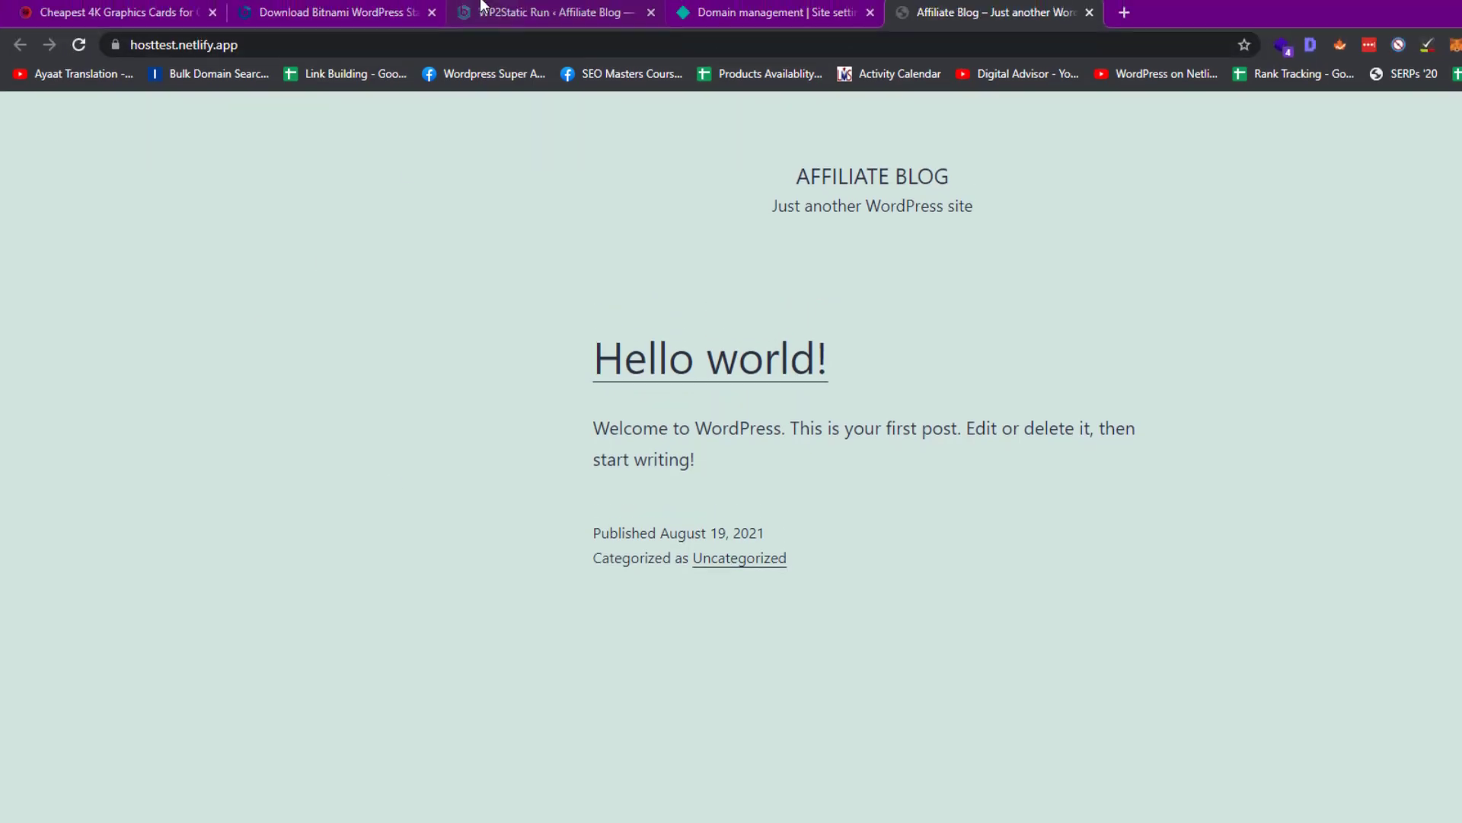
left_click(480, 3)
mouse_move(76, 553)
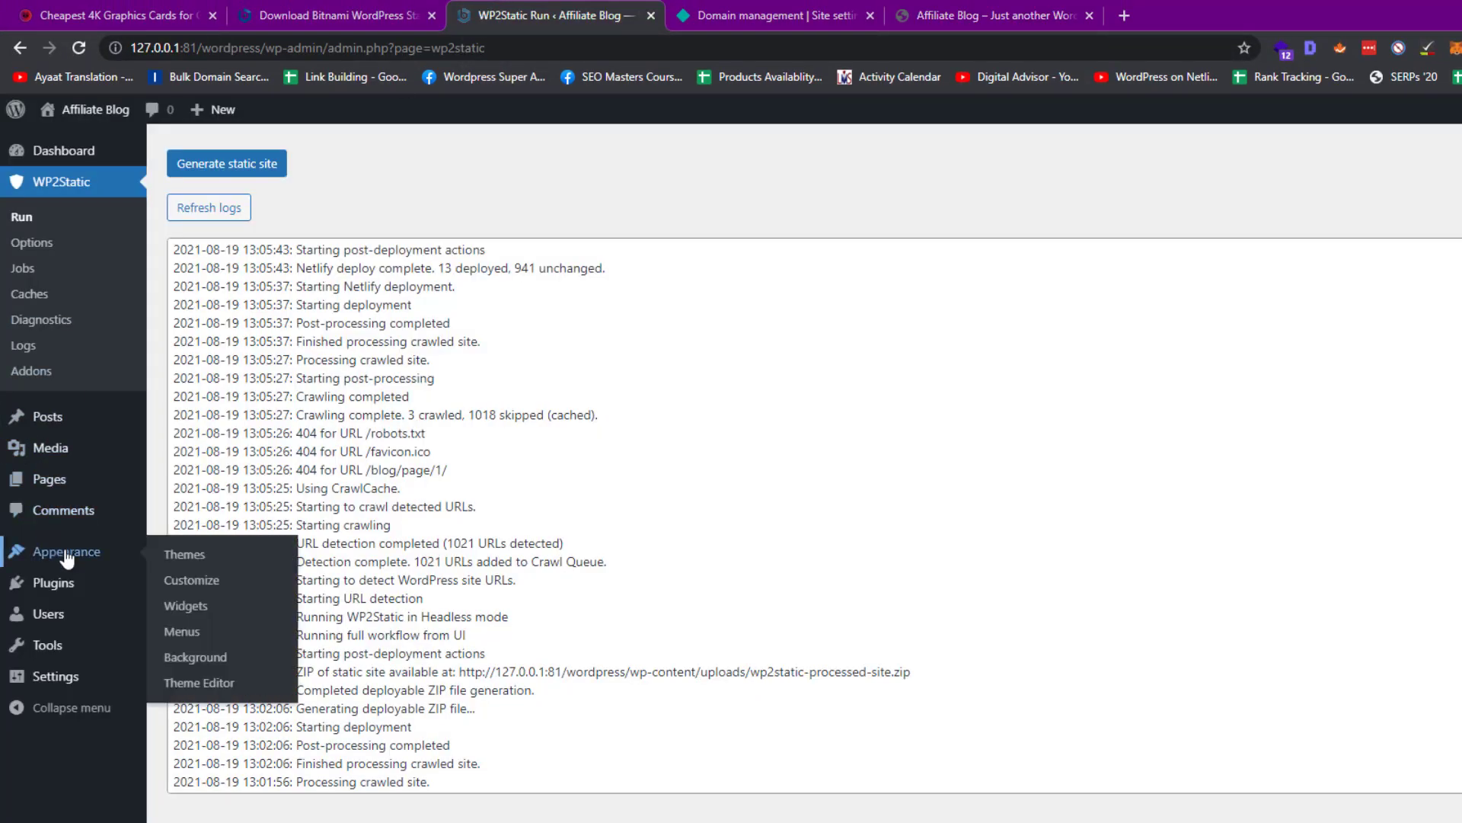
left_click(248, 563)
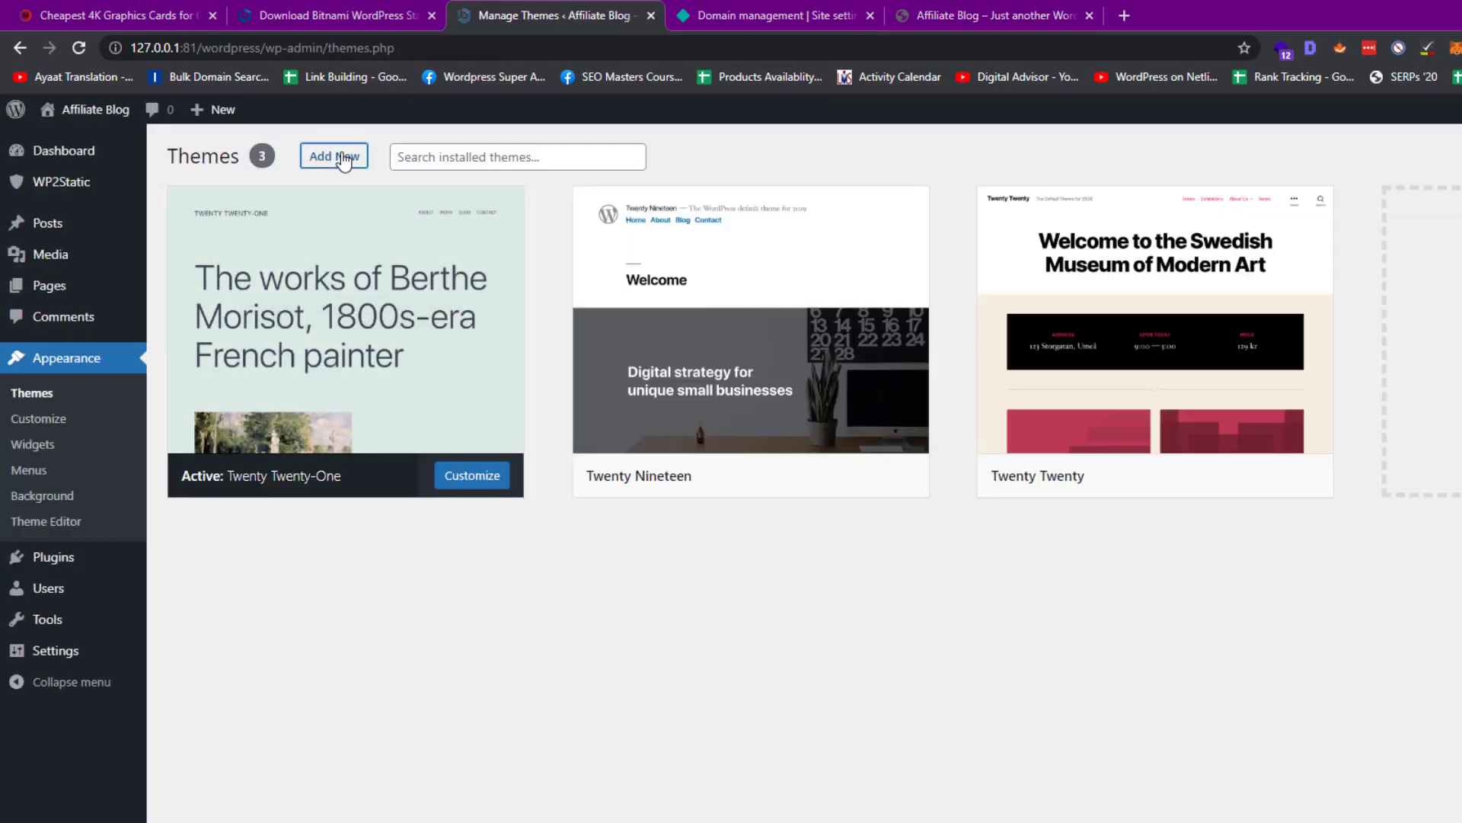
Upload affiliate-theme (3).zip from Downloads as a new theme, install it, and activate it
left_click(335, 156)
left_click(342, 163)
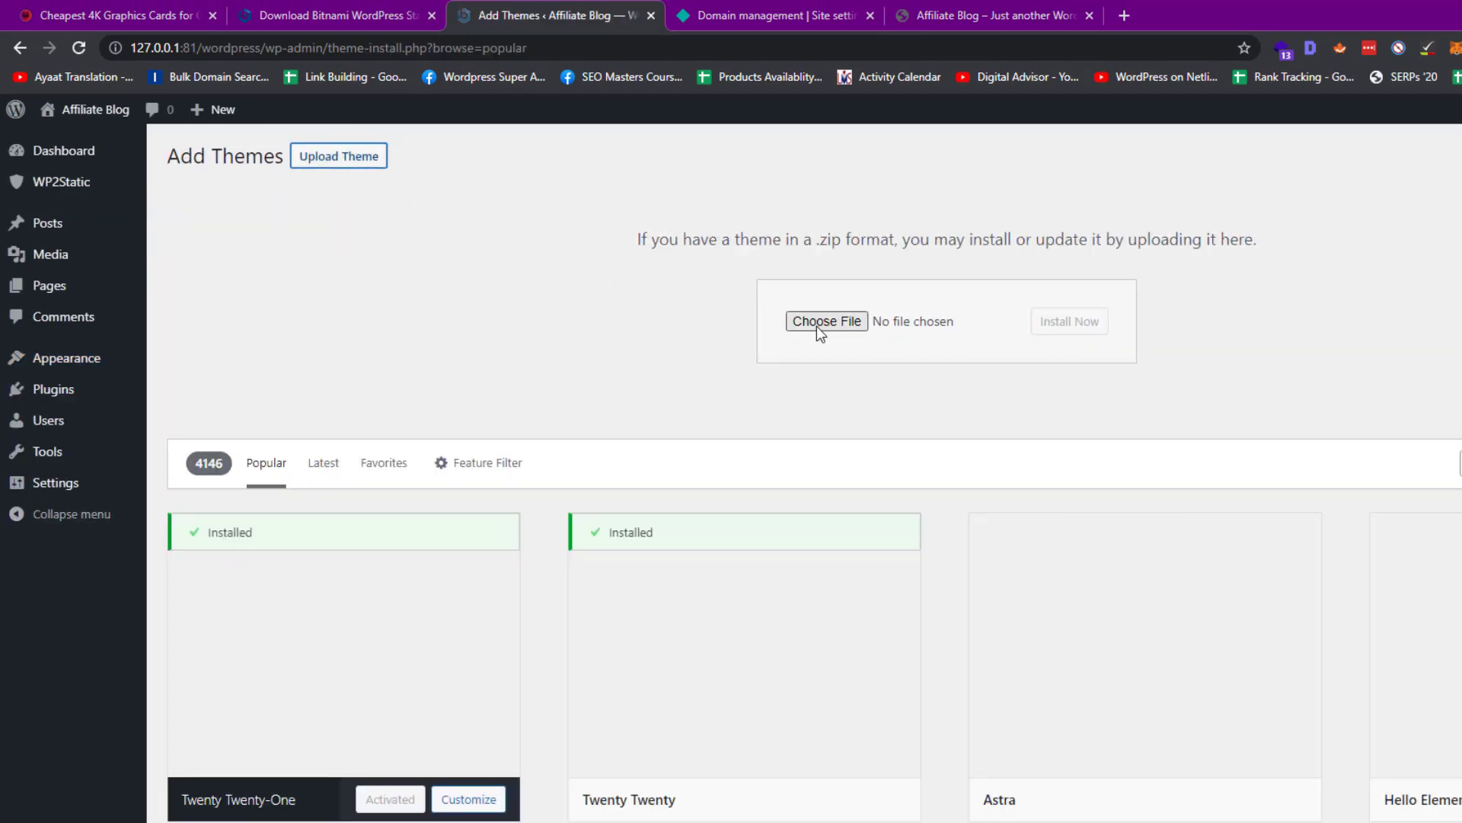
left_click(817, 326)
scroll(927, 535, "up", 2)
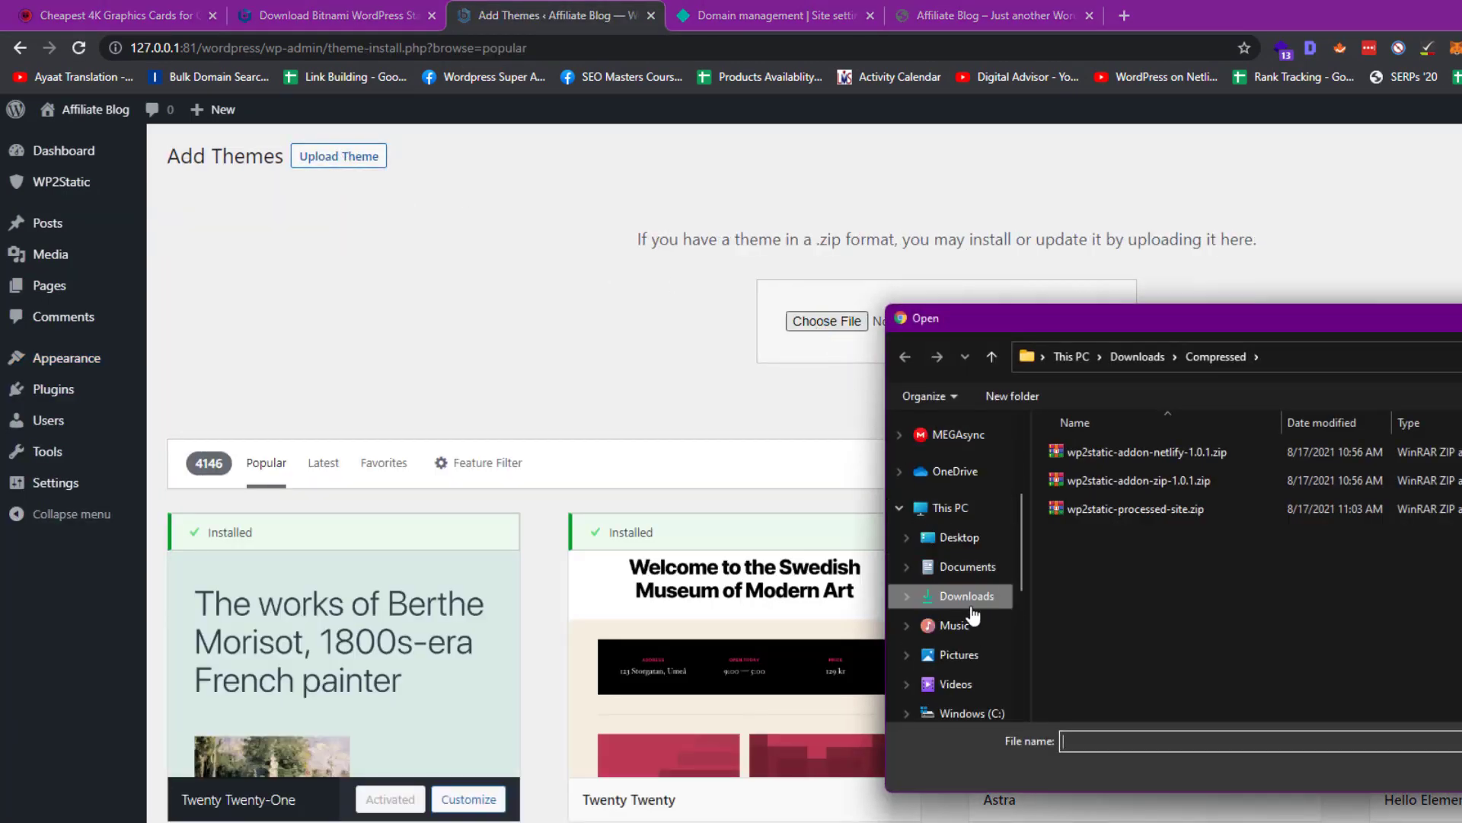
left_click(961, 594)
double_click(1072, 544)
left_click(1042, 333)
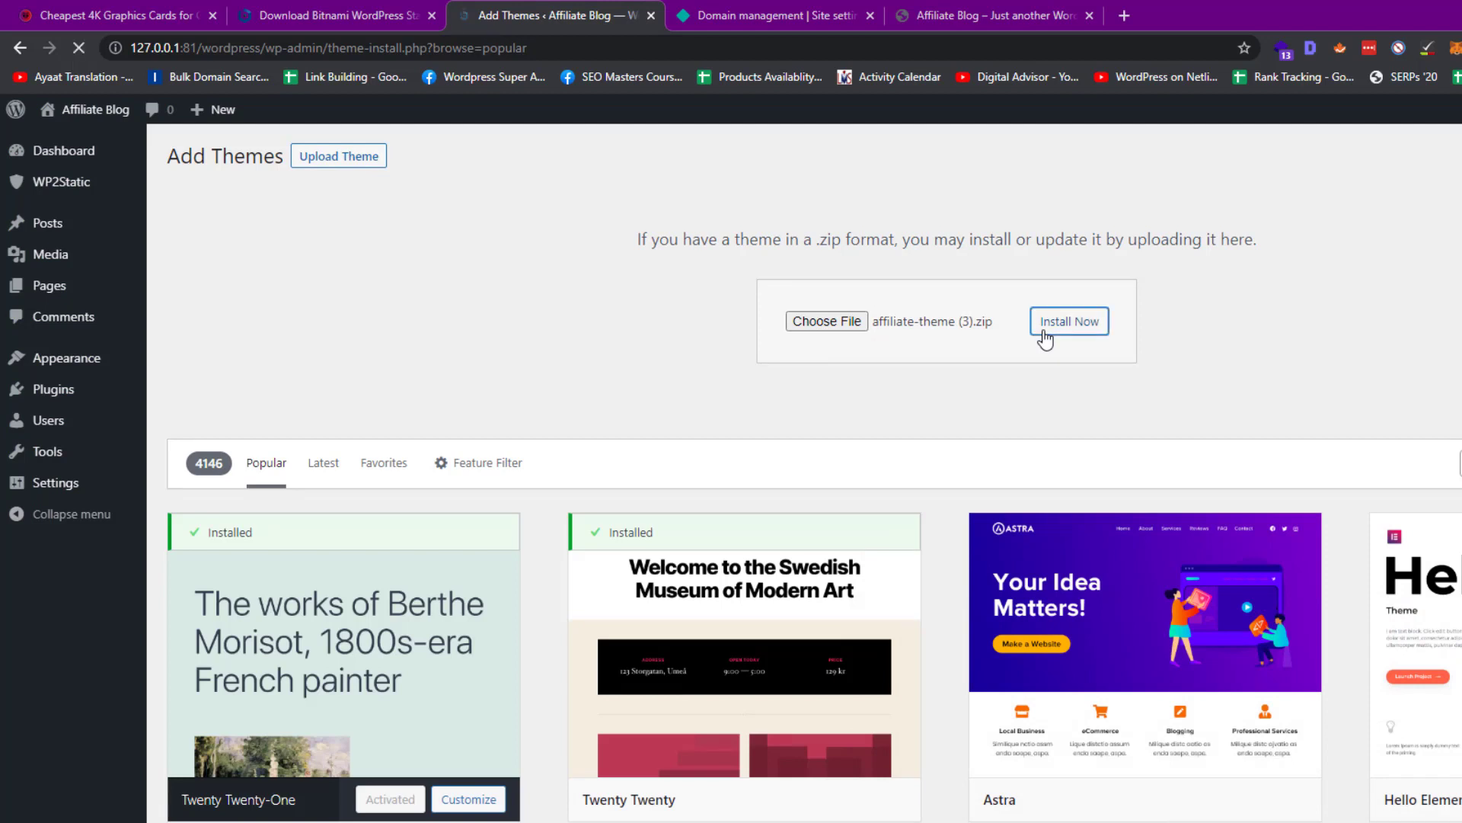
left_click(250, 284)
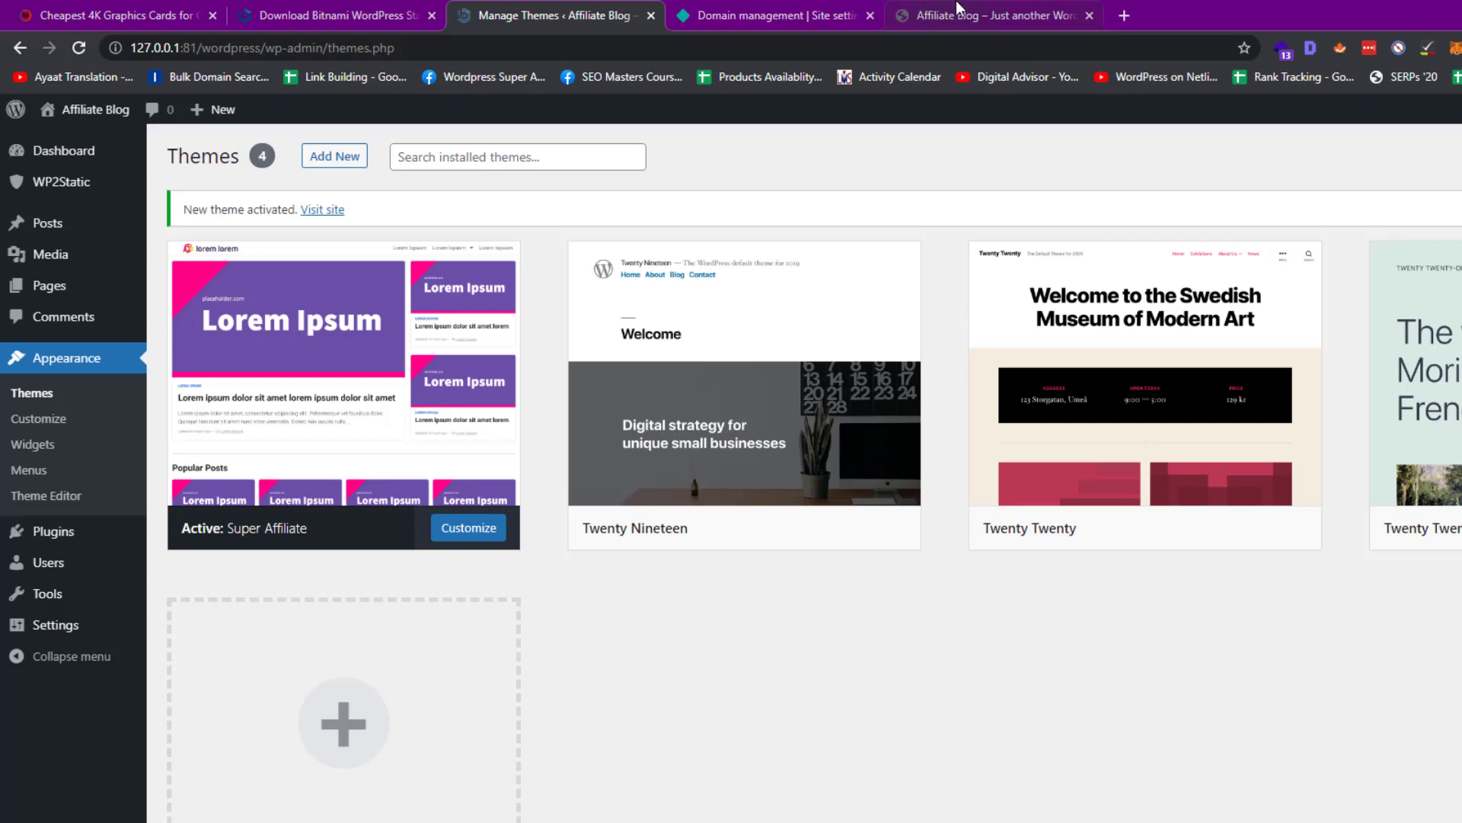
left_click_drag(956, 2, 705, 12)
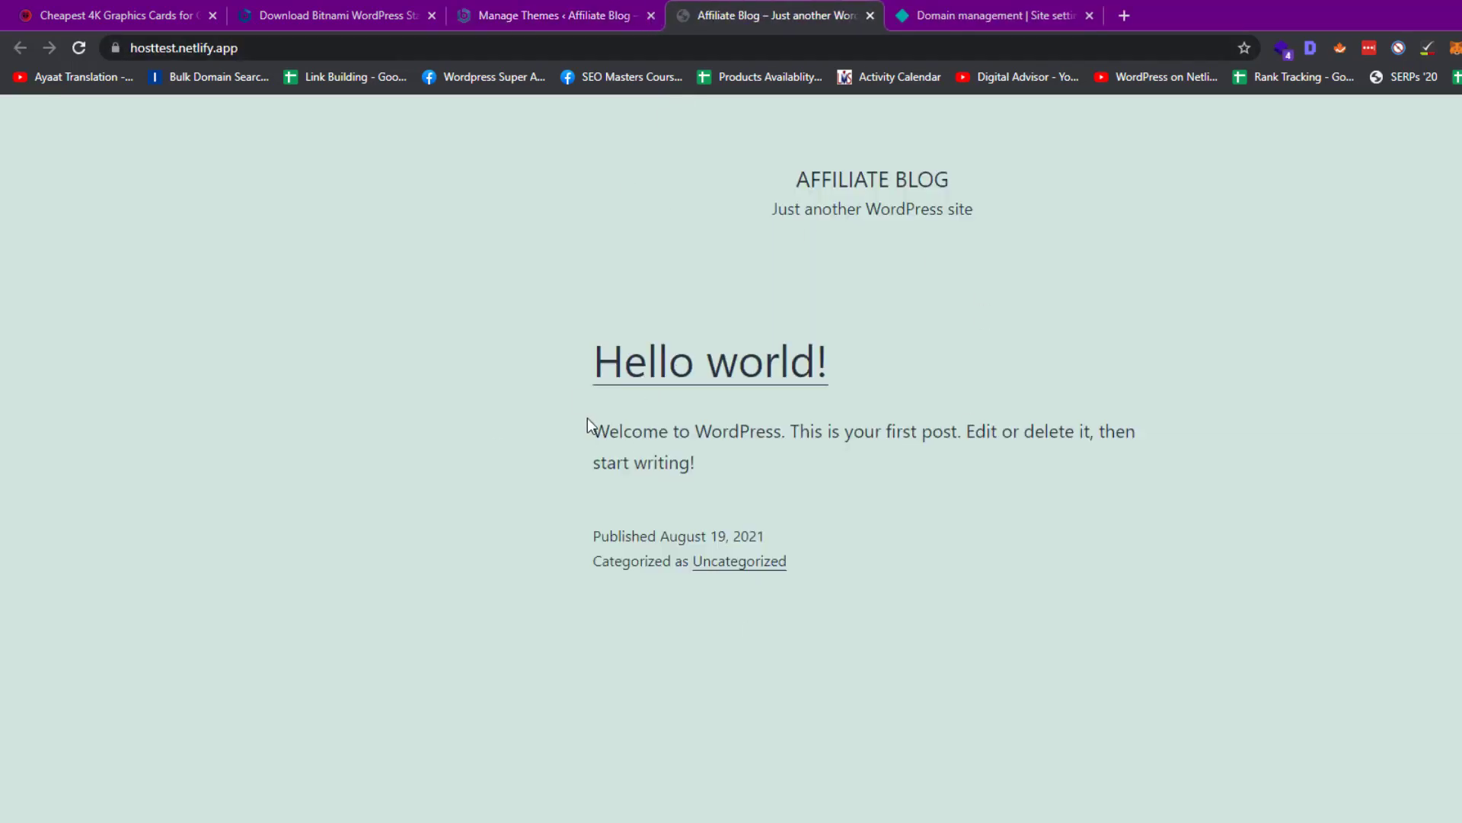
Run WP2Static's Generate static site again with the Super Affiliate theme active
left_click(516, 7)
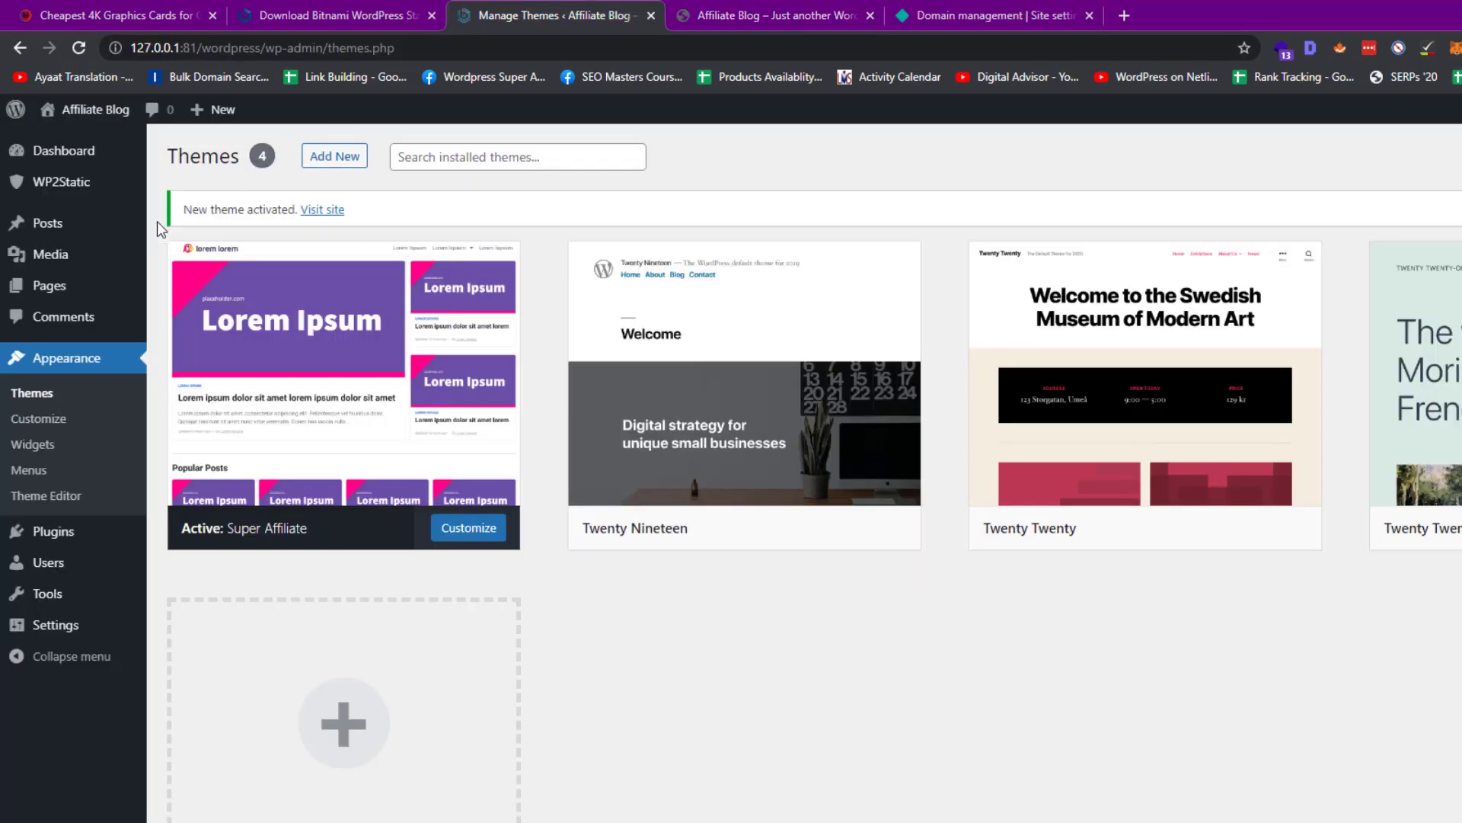
left_click(66, 183)
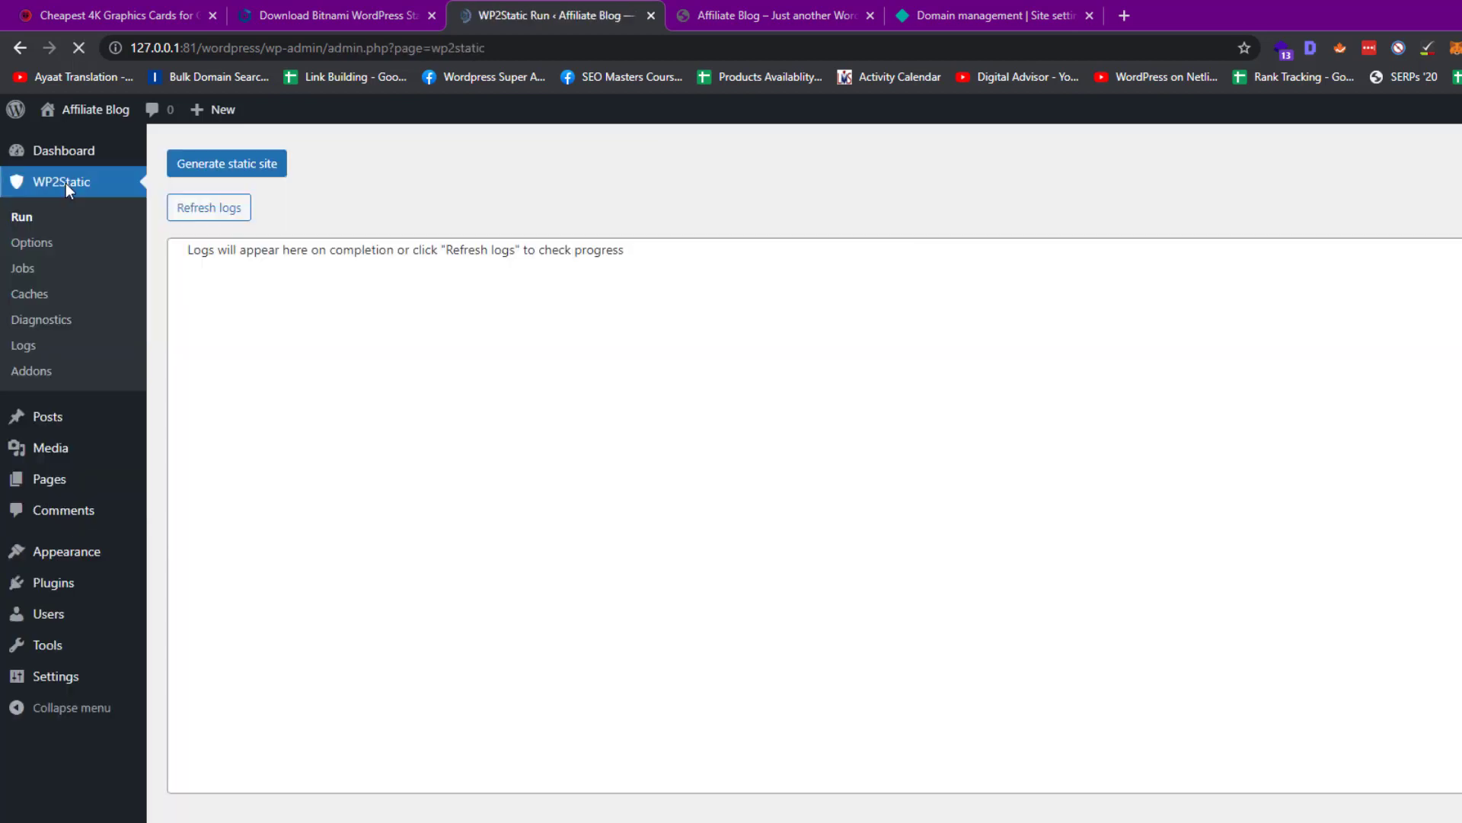
left_click(206, 161)
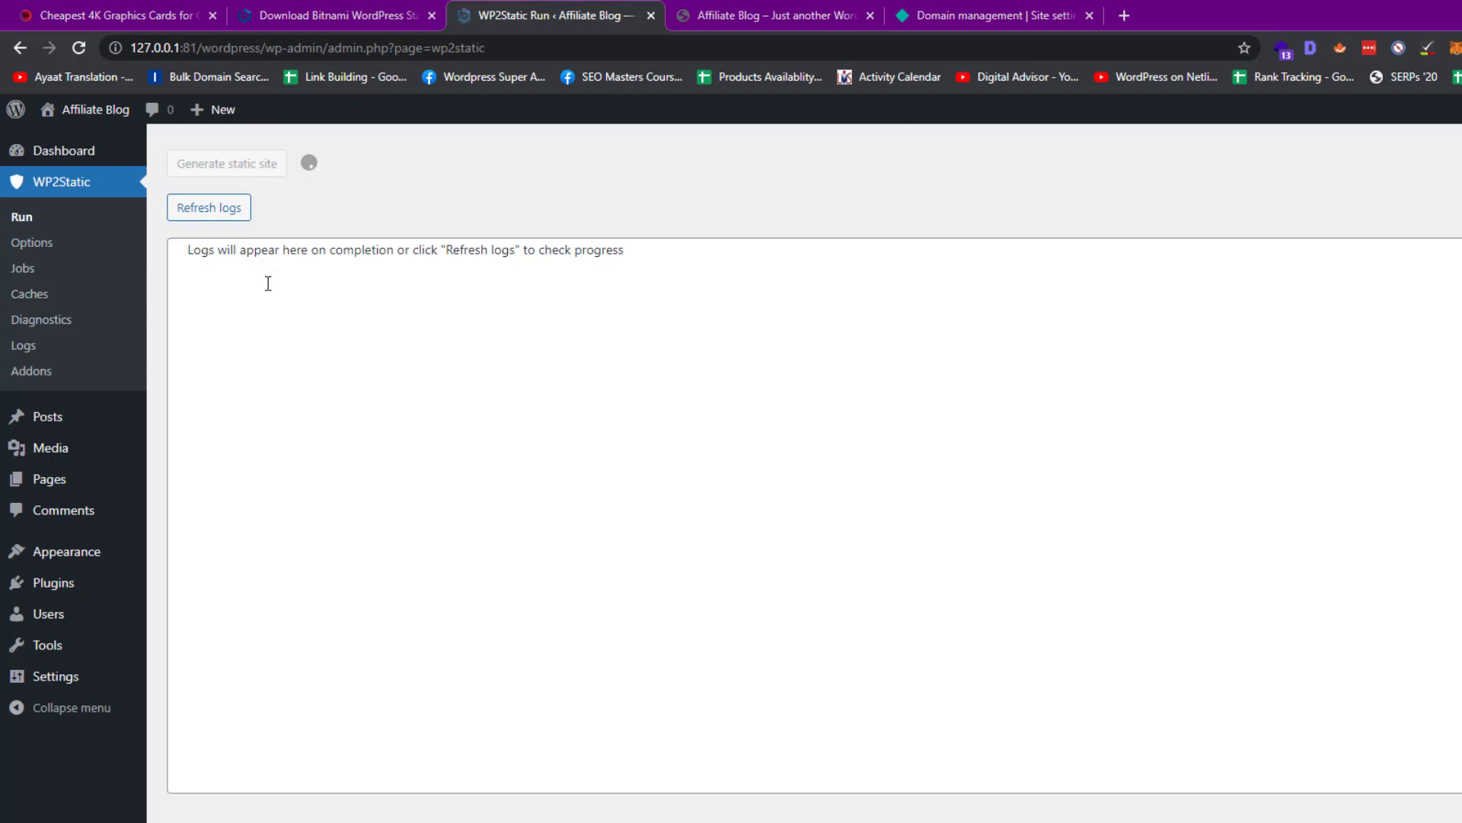
left_click(671, 9)
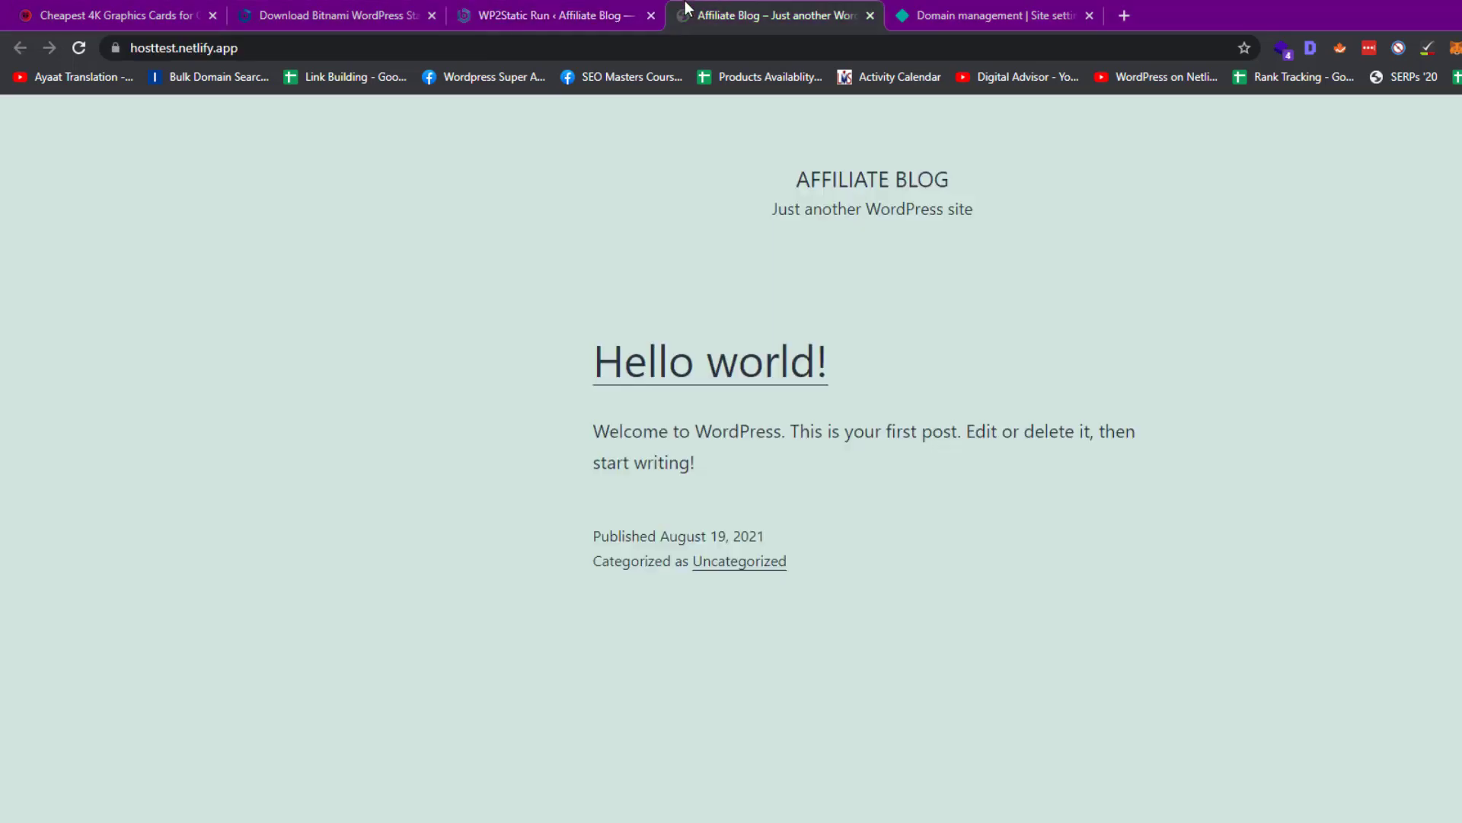
Reload hosttest.netlify.app to see the Super Affiliate theme and view the Hello world! post
key("F5")
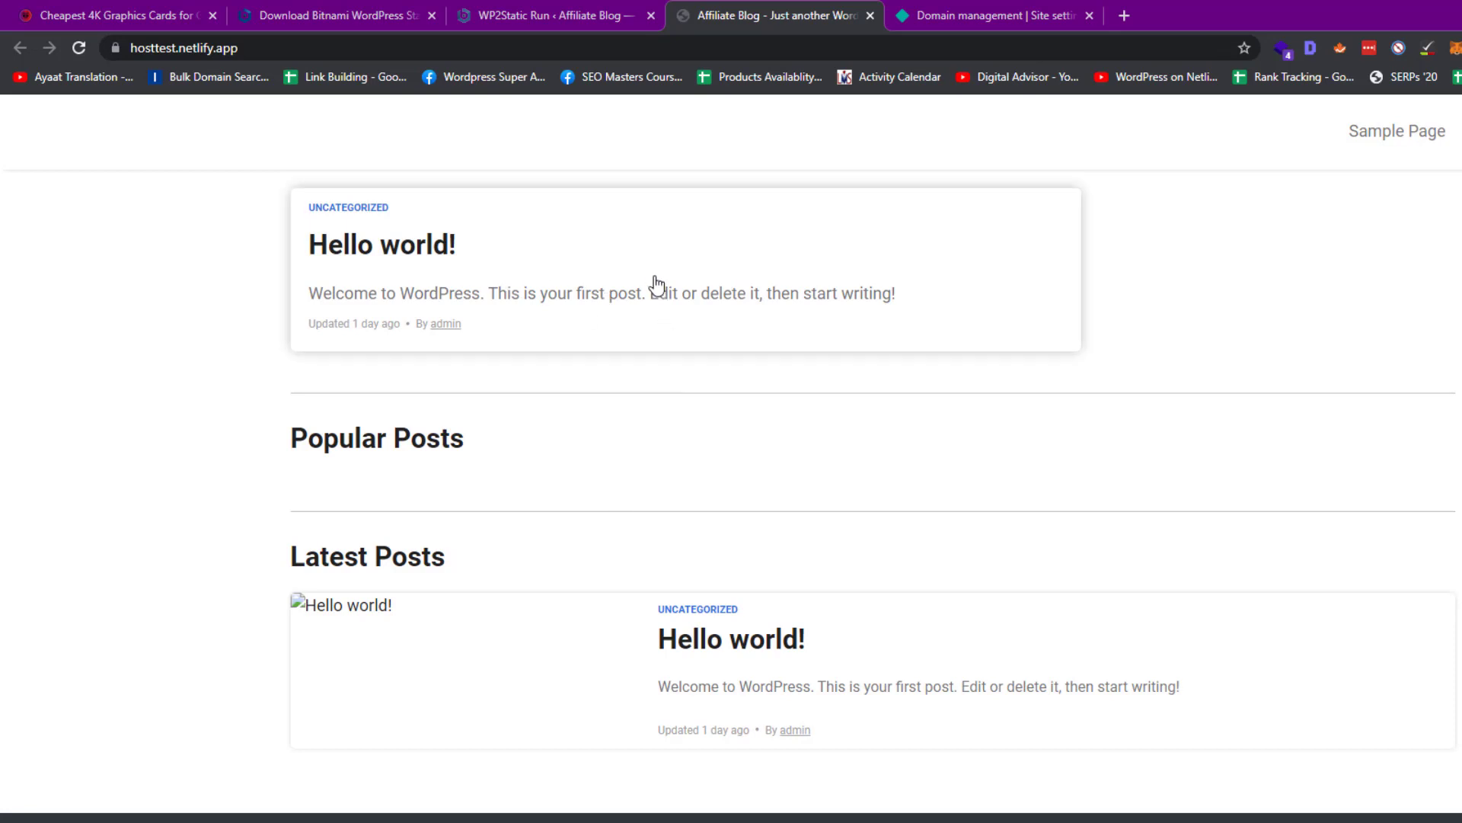
left_click(580, 257)
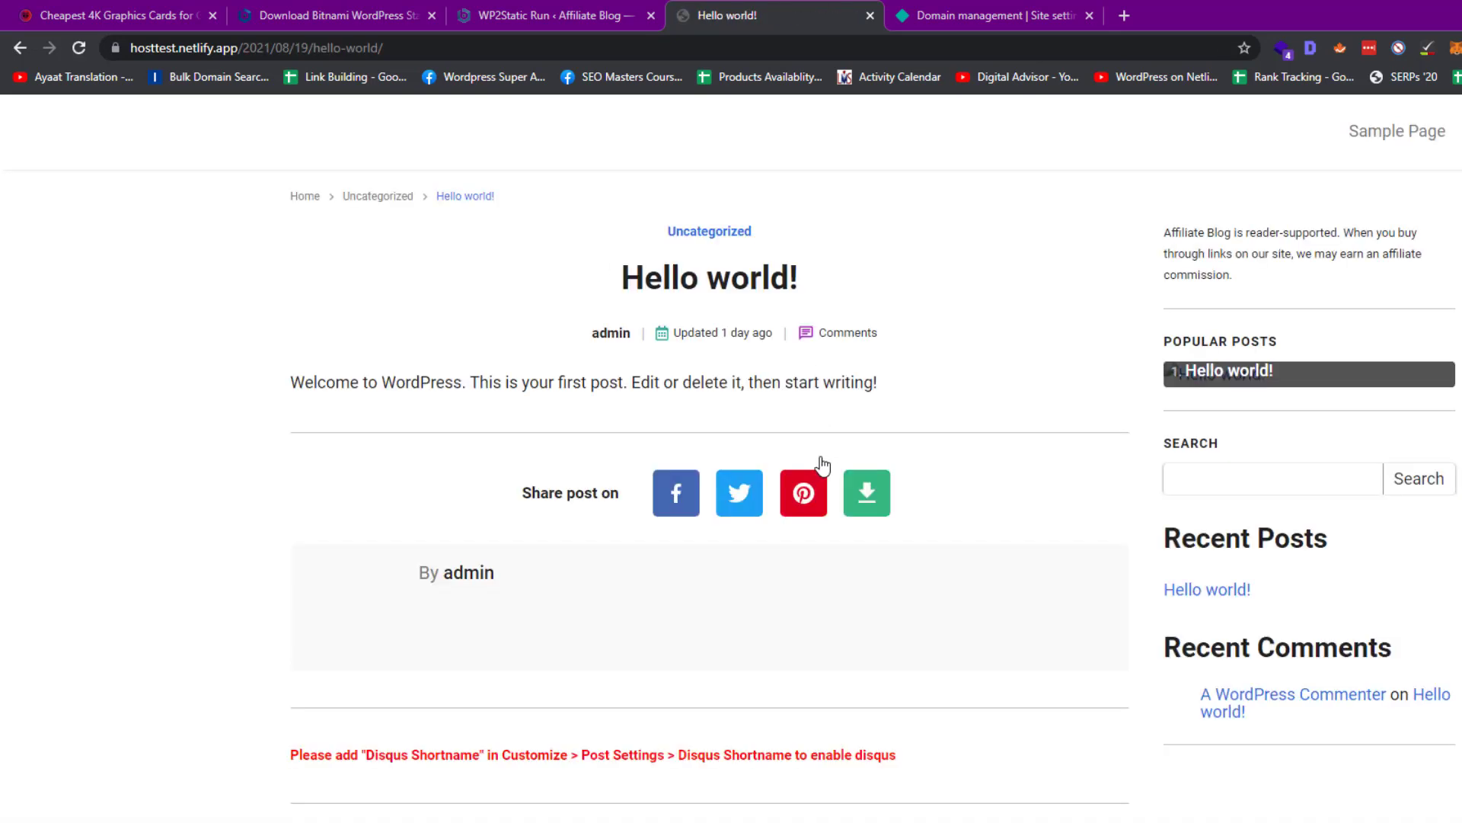
scroll(820, 466, "down", 15)
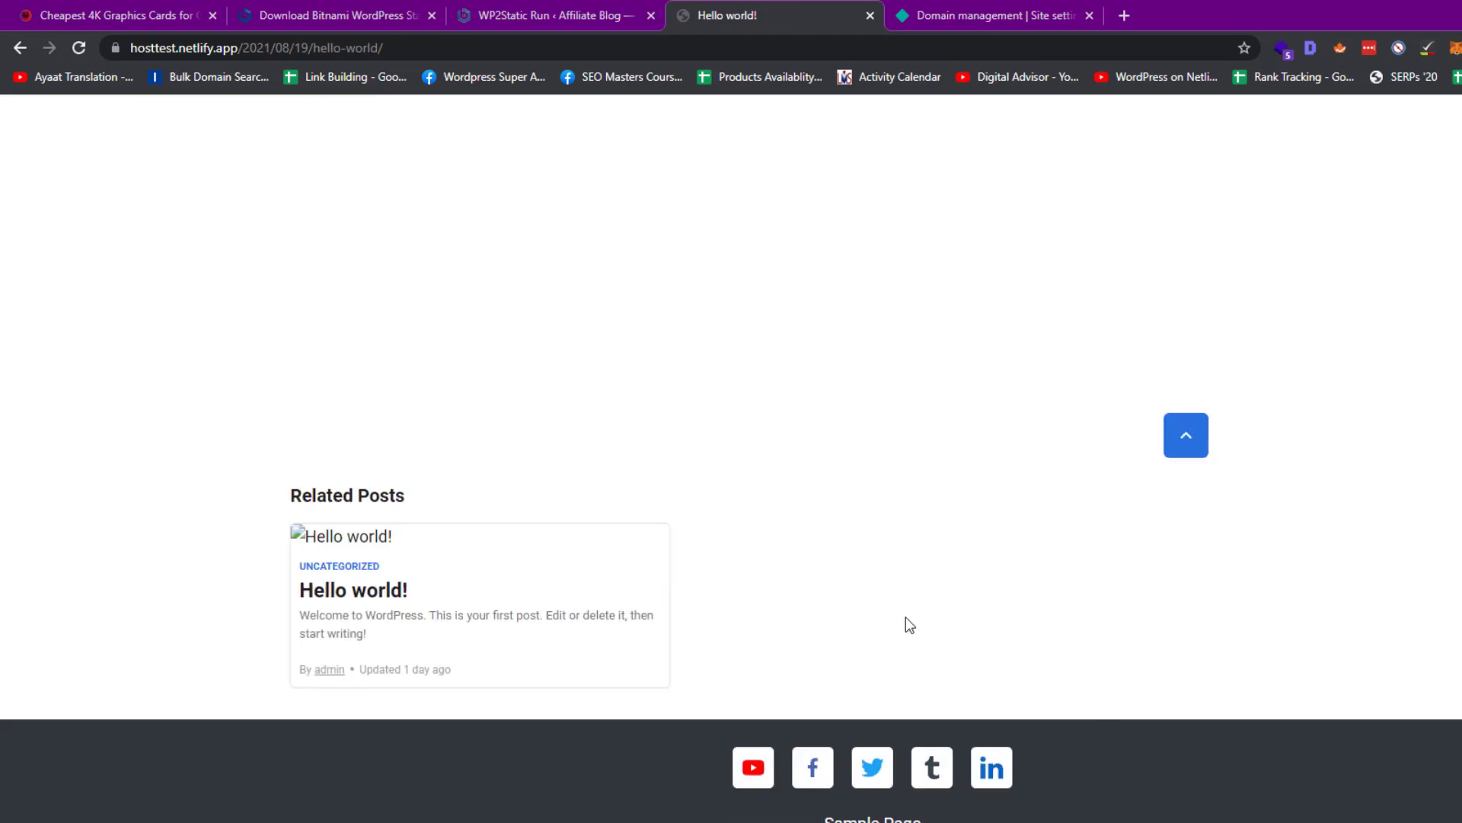
scroll(909, 623, "up", 15)
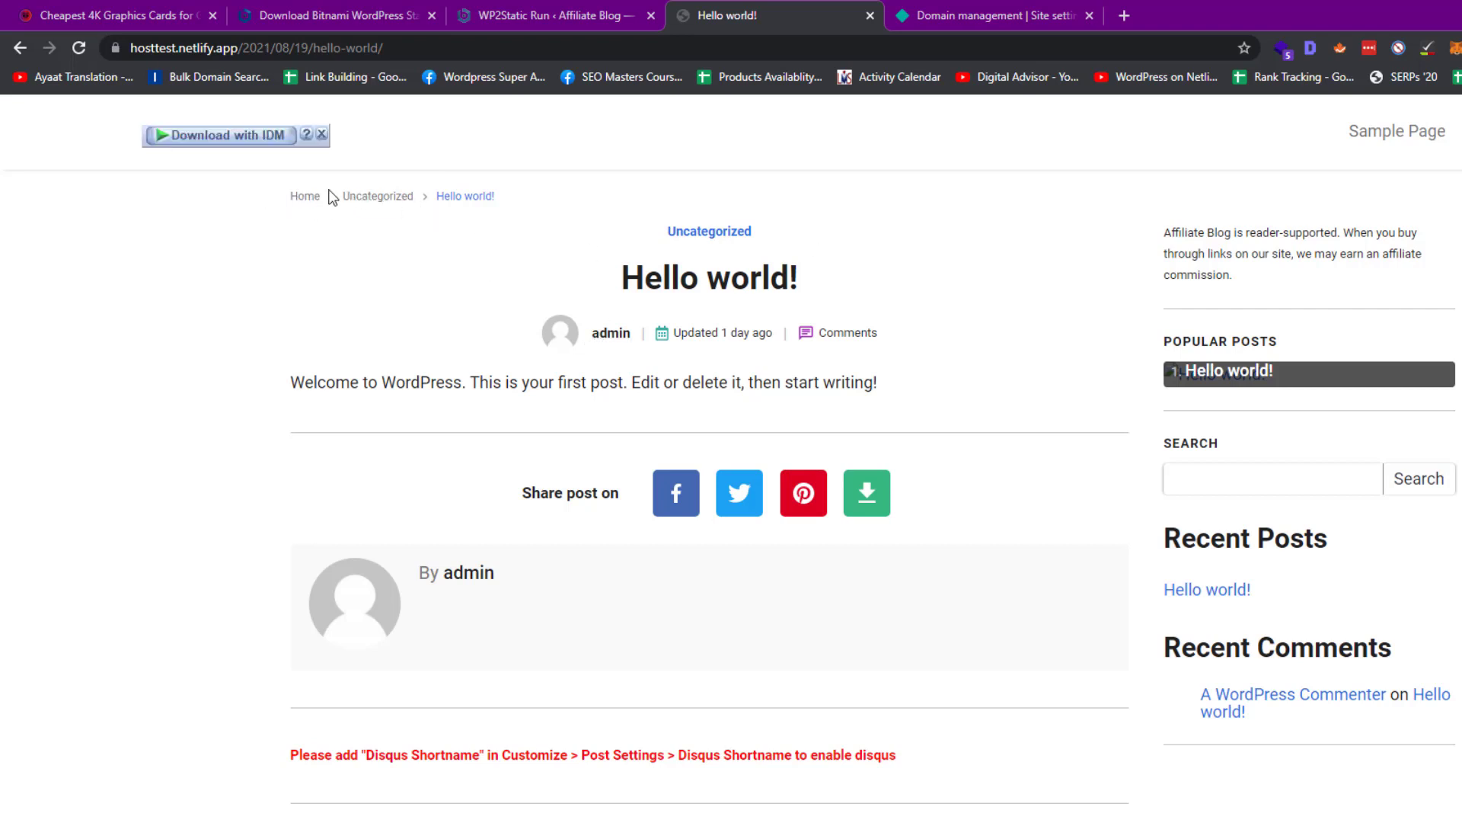
Go from Netlify's team overview to the hosttest site and begin custom domain setup
left_click(938, 6)
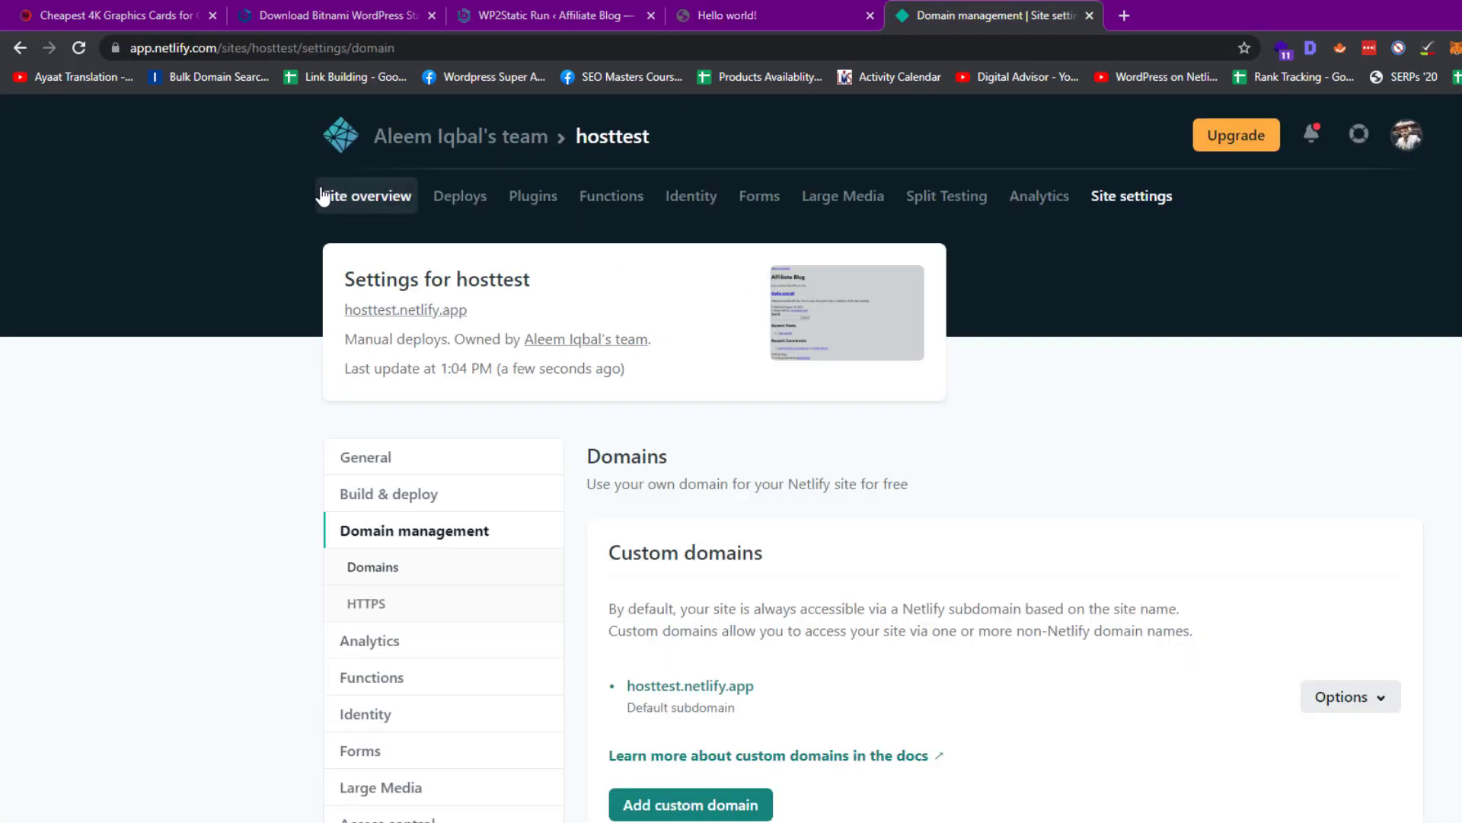
left_click(339, 131)
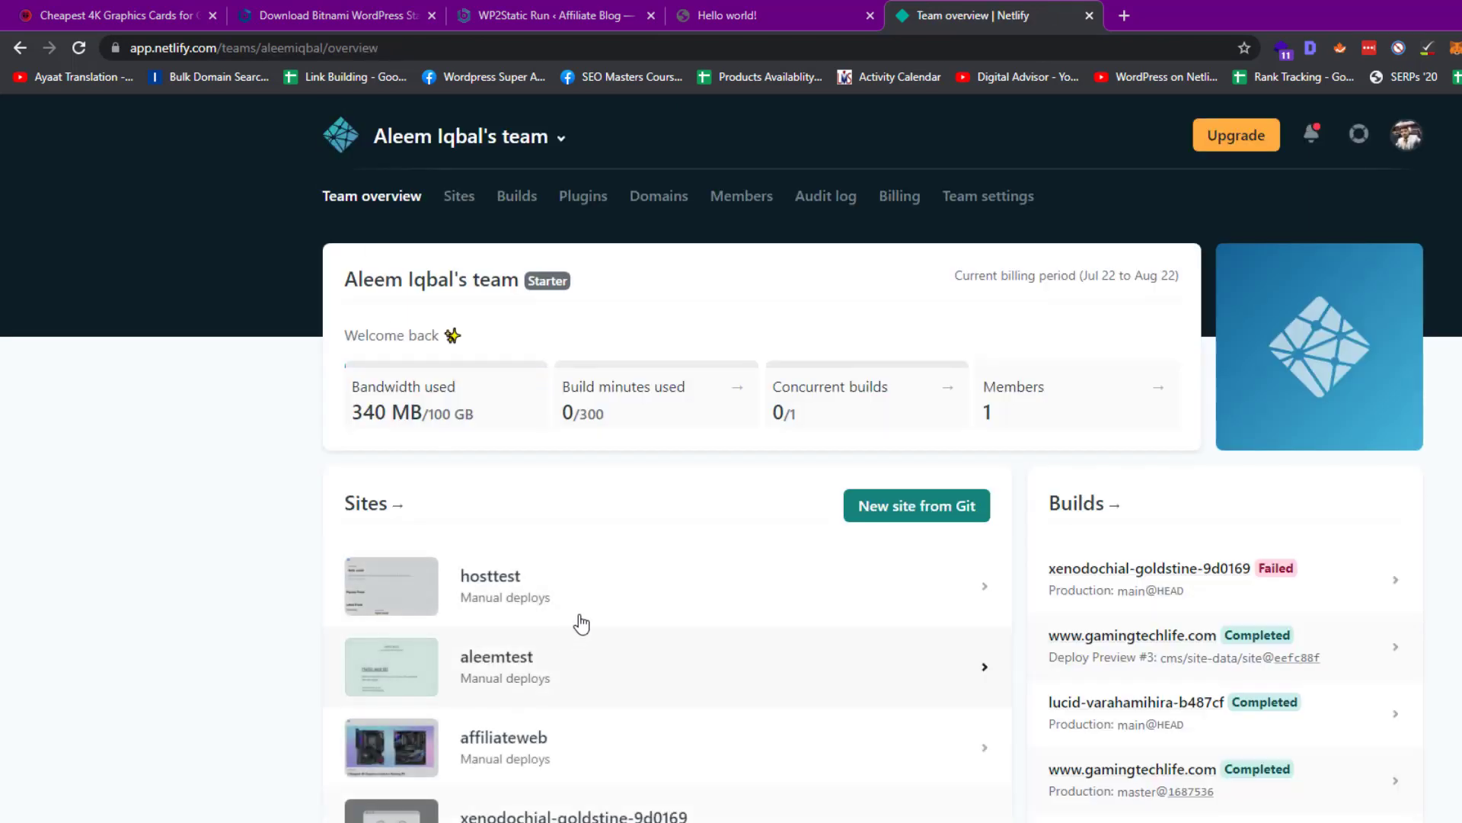
left_click(583, 613)
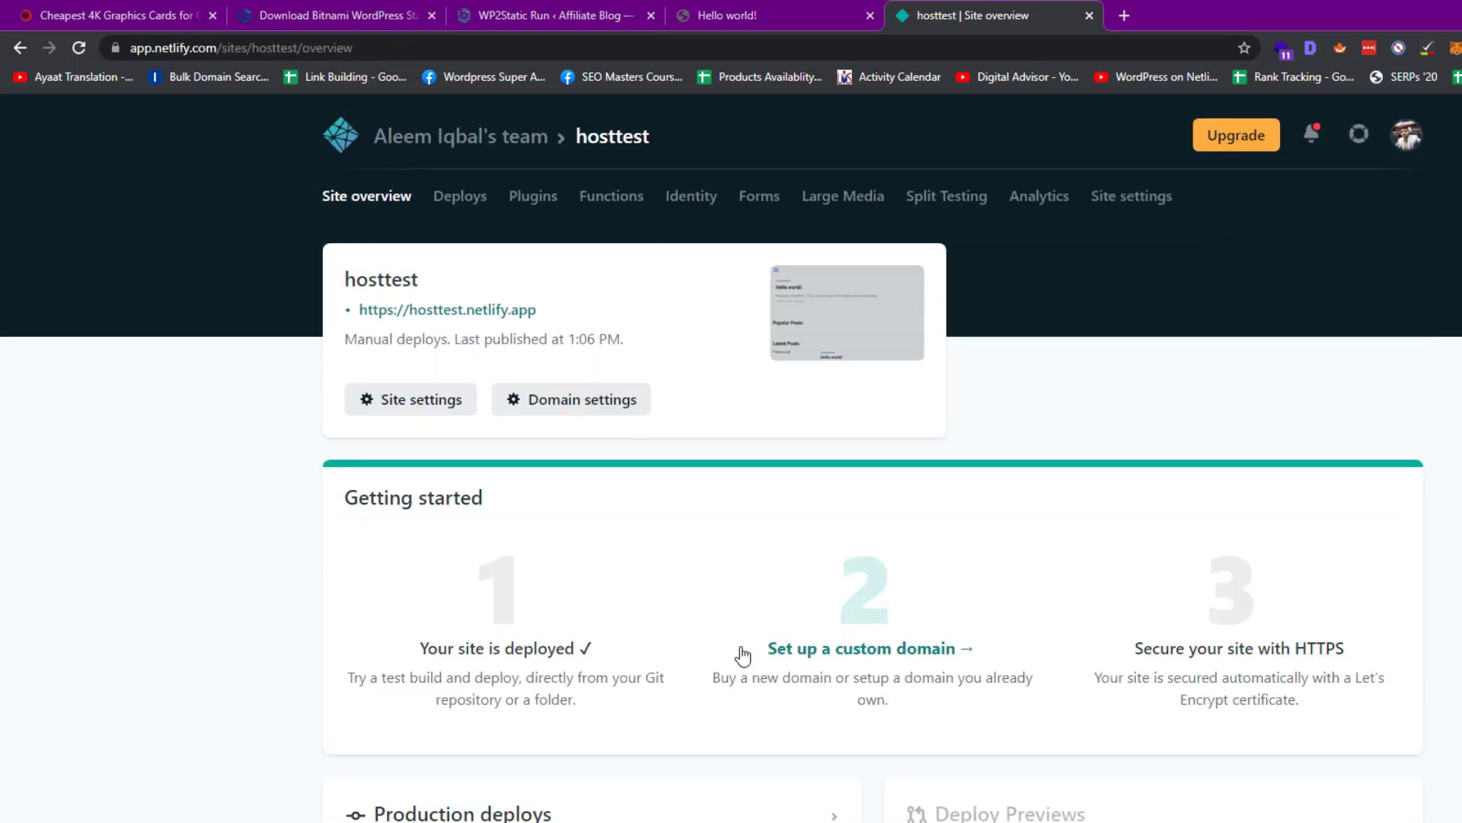
left_click(847, 655)
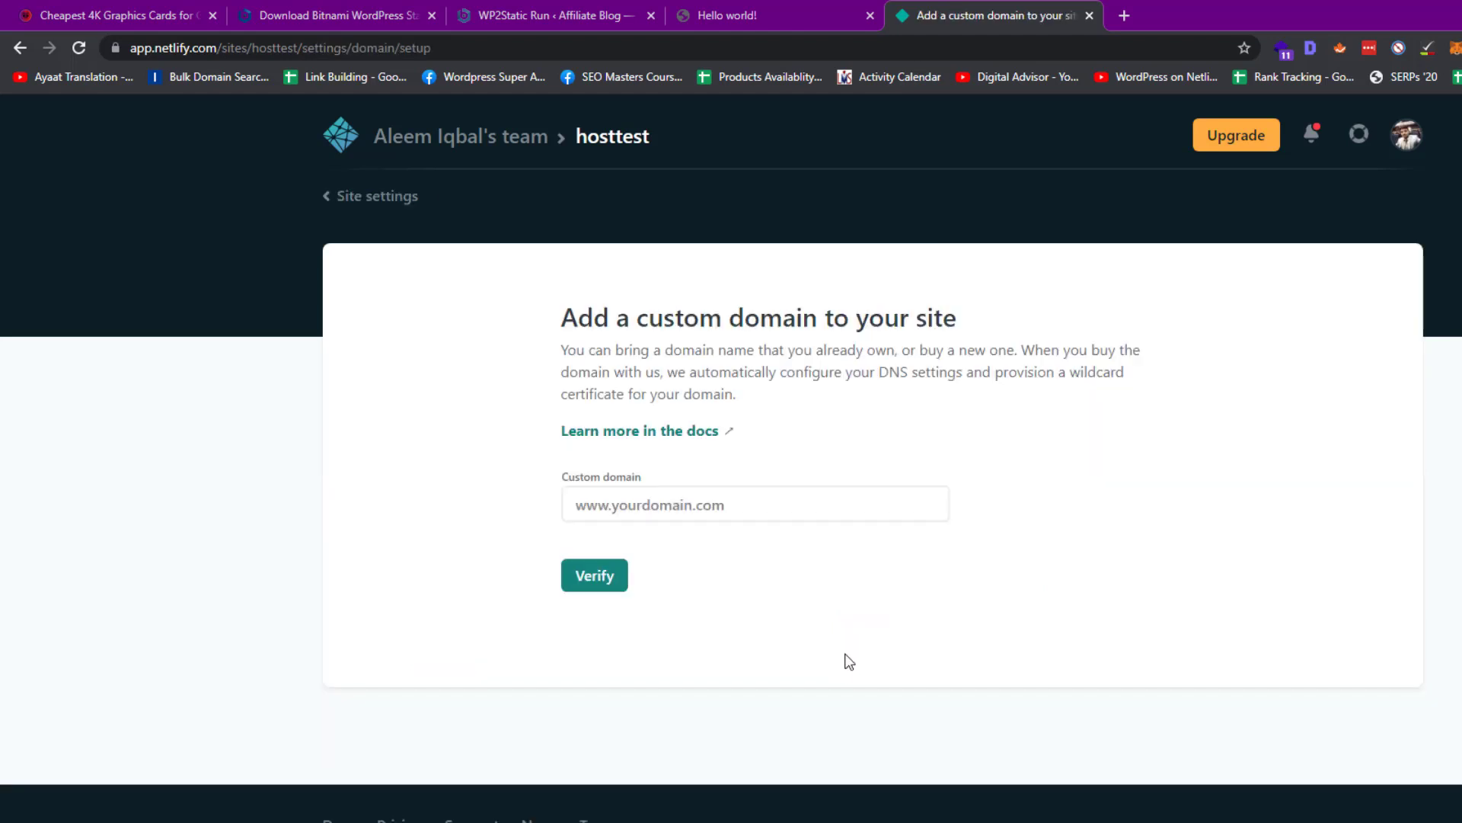
Enter example.com as the custom domain, verify it, and dismiss the result
left_click(635, 518)
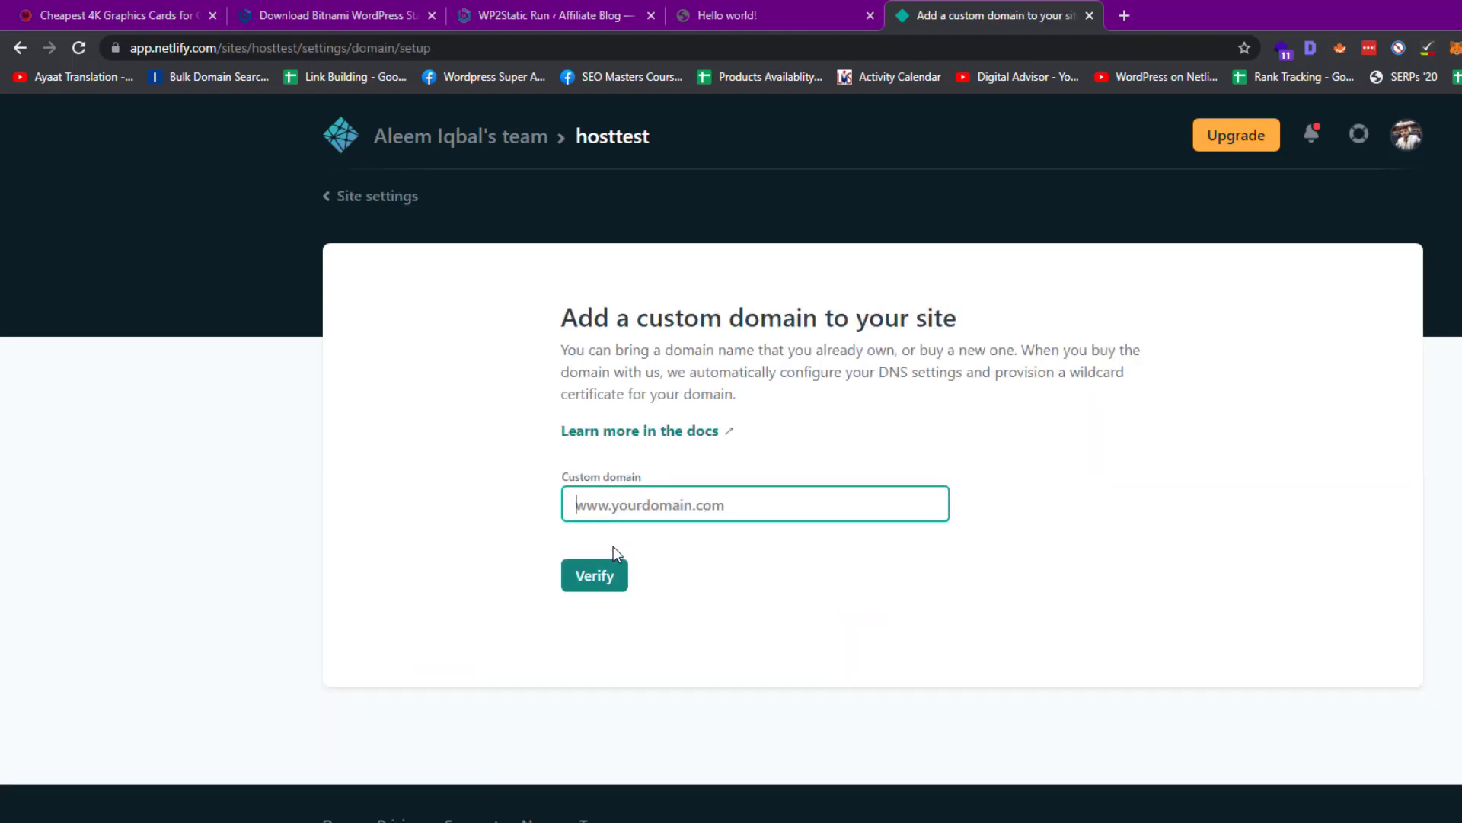
type("example")
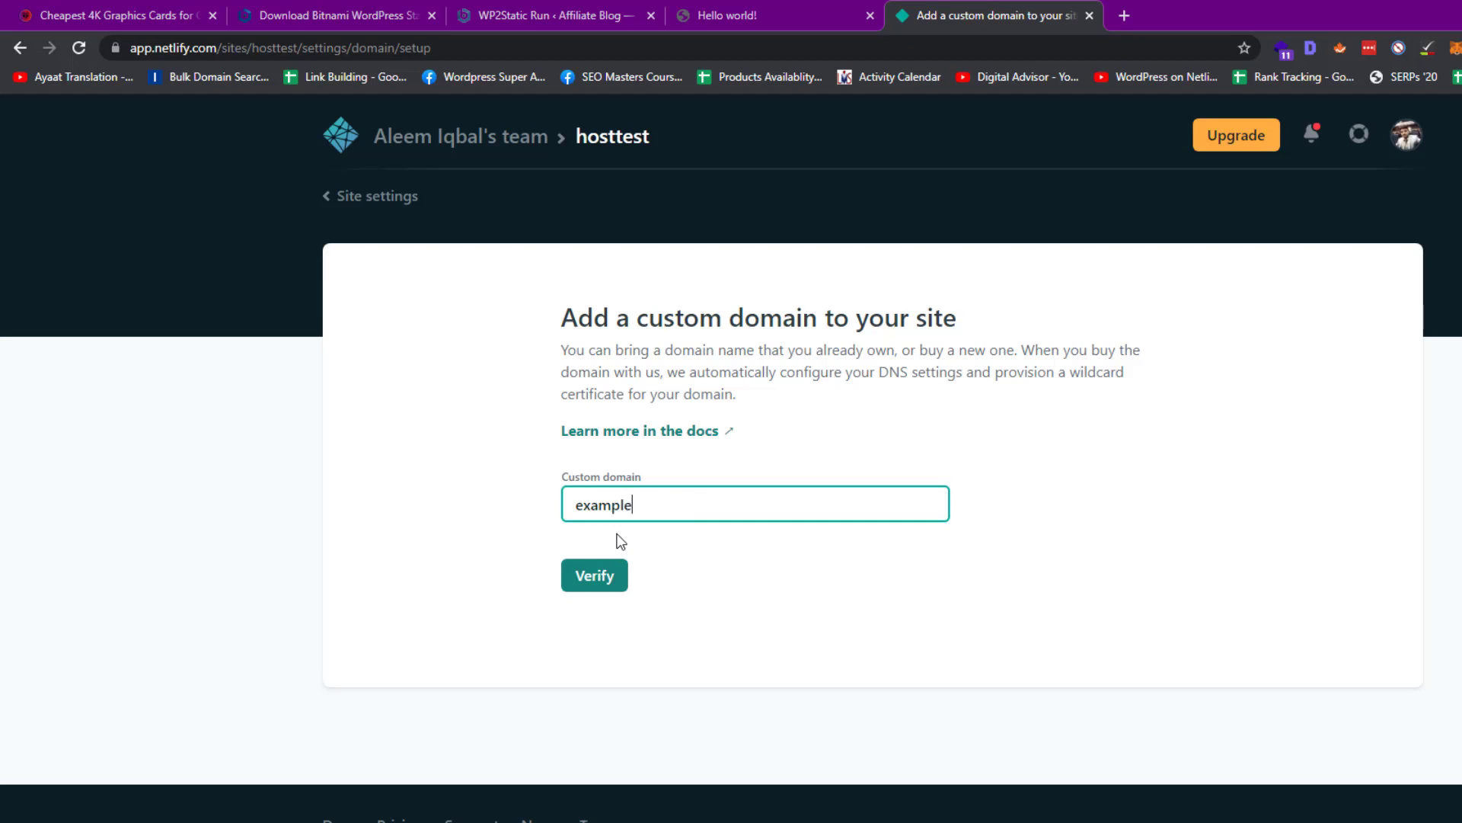
type(".com")
left_click(591, 573)
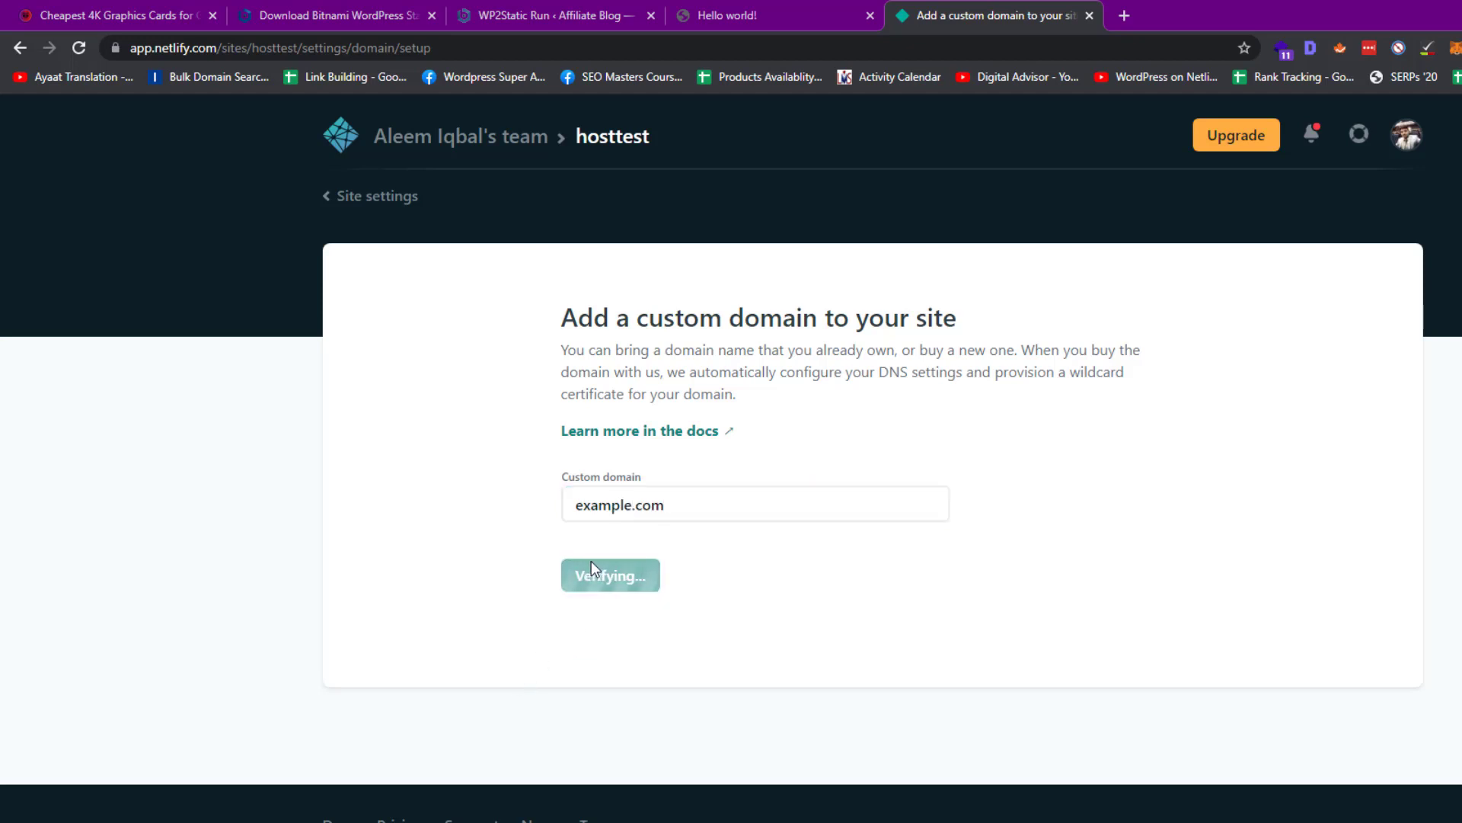
left_click(734, 656)
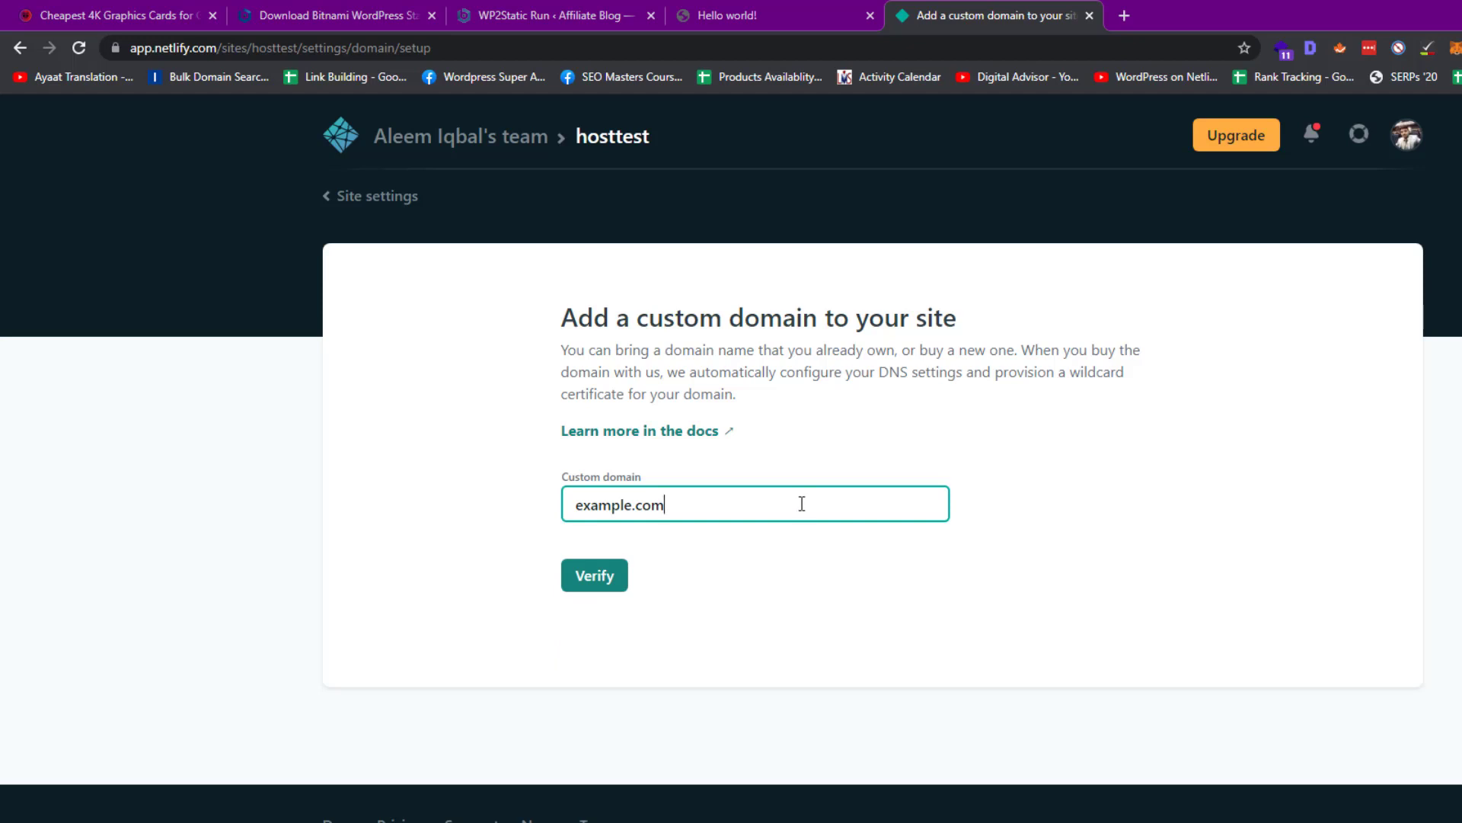
left_click(828, 268)
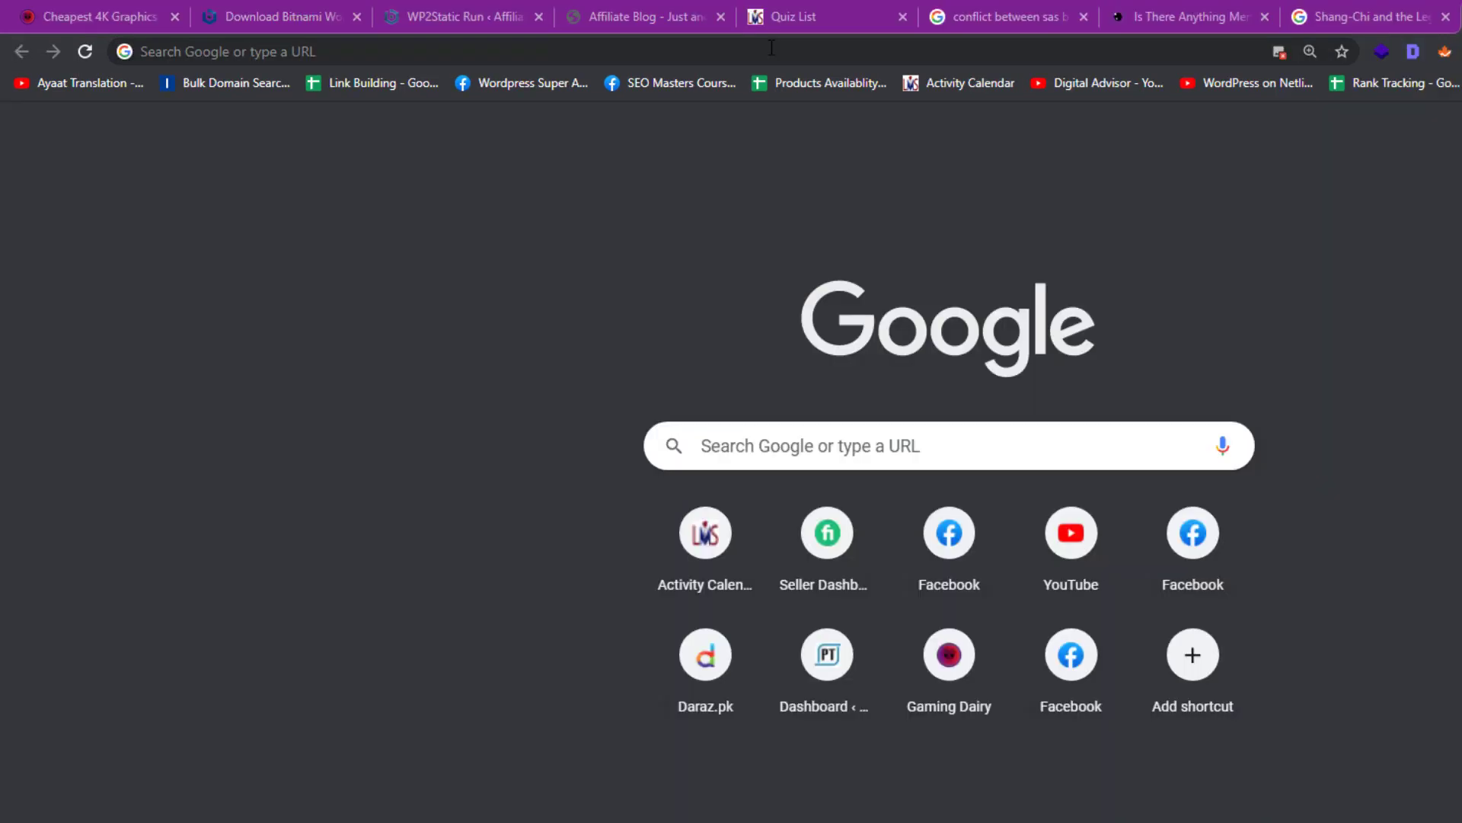
left_click(771, 49)
type("goog")
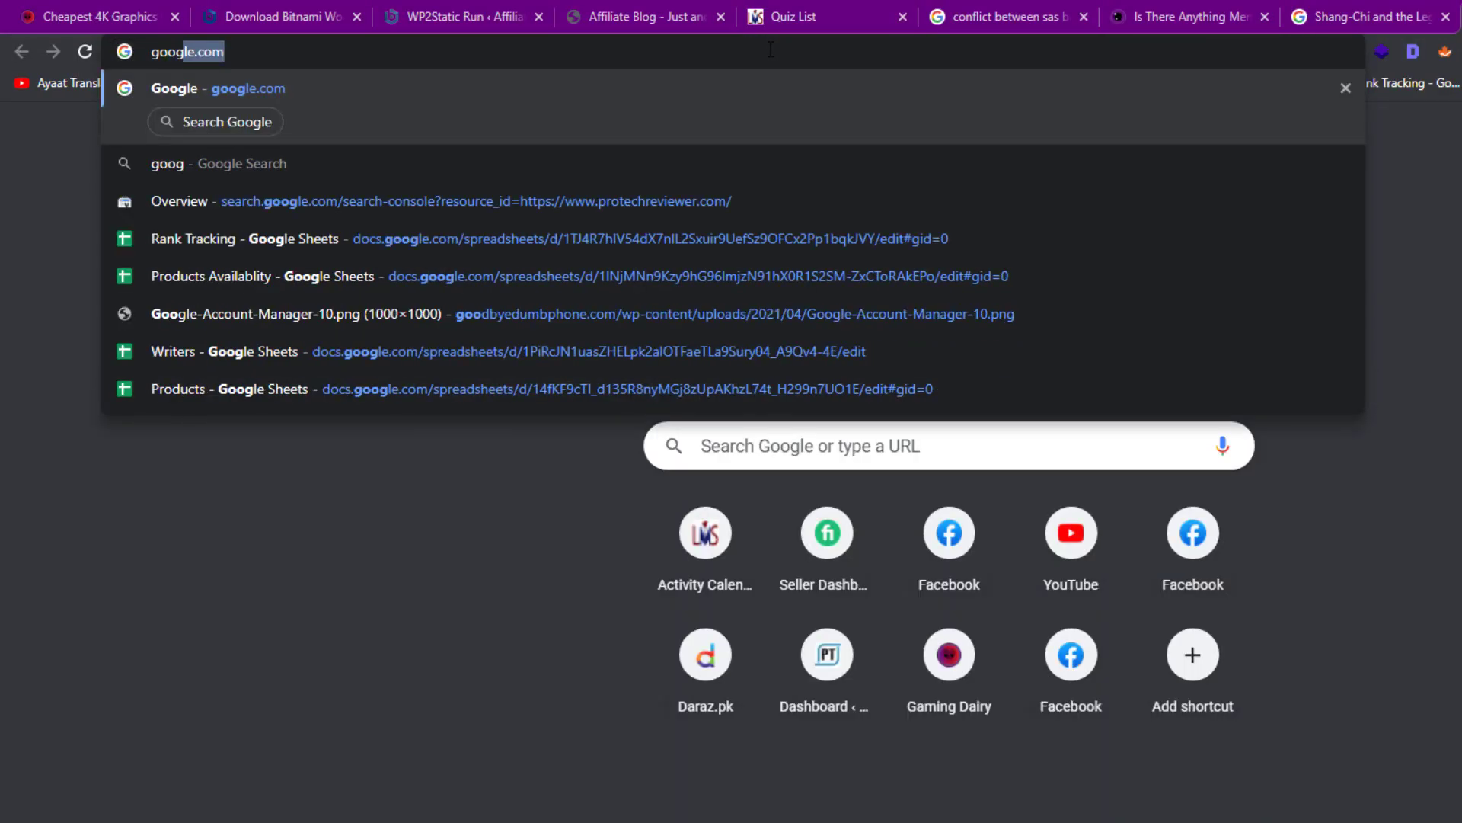
type("le page speed")
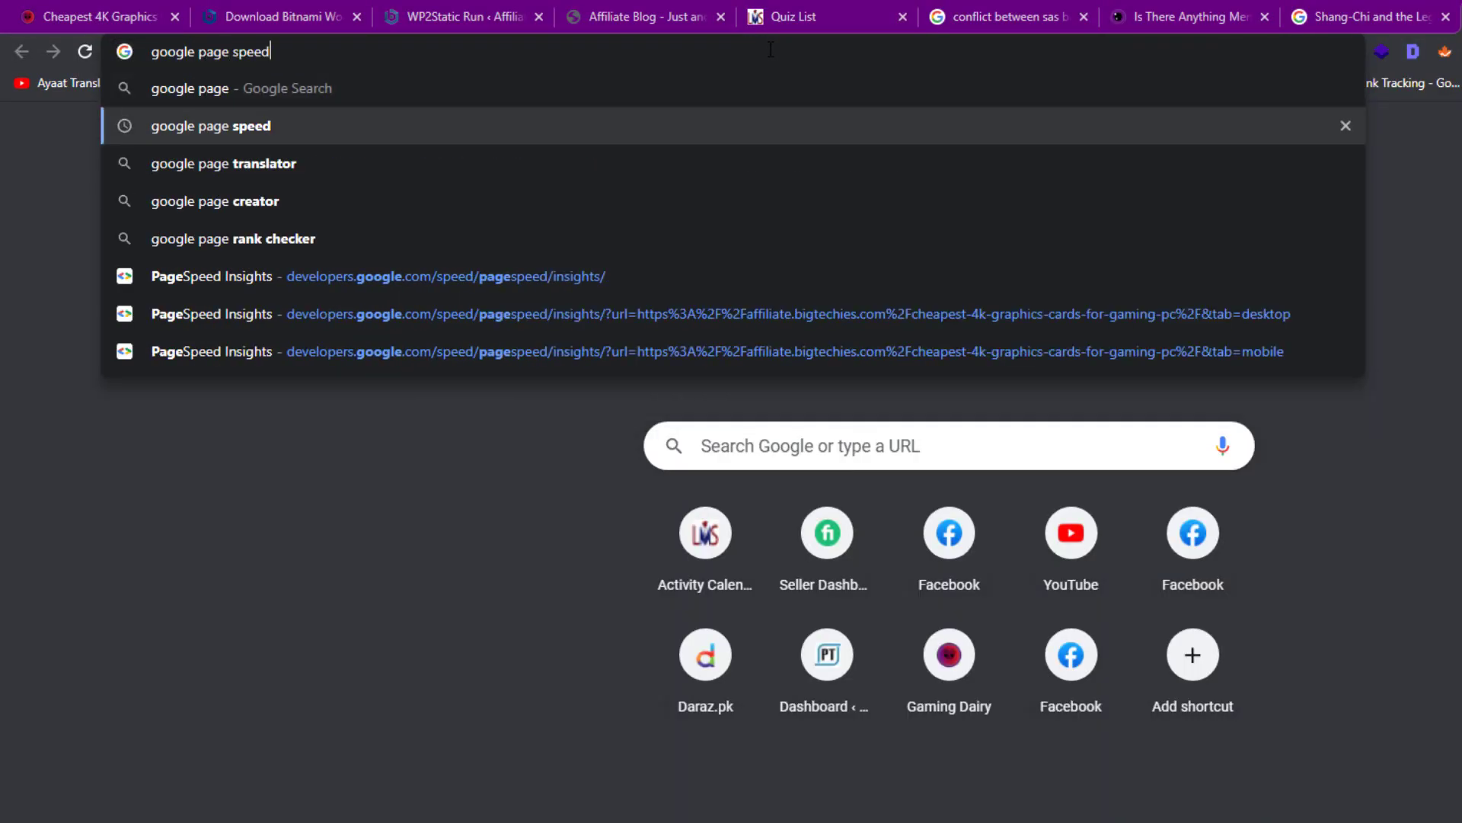
key("Down")
key("Down")
key("Down")
key("Down")
key("Return")
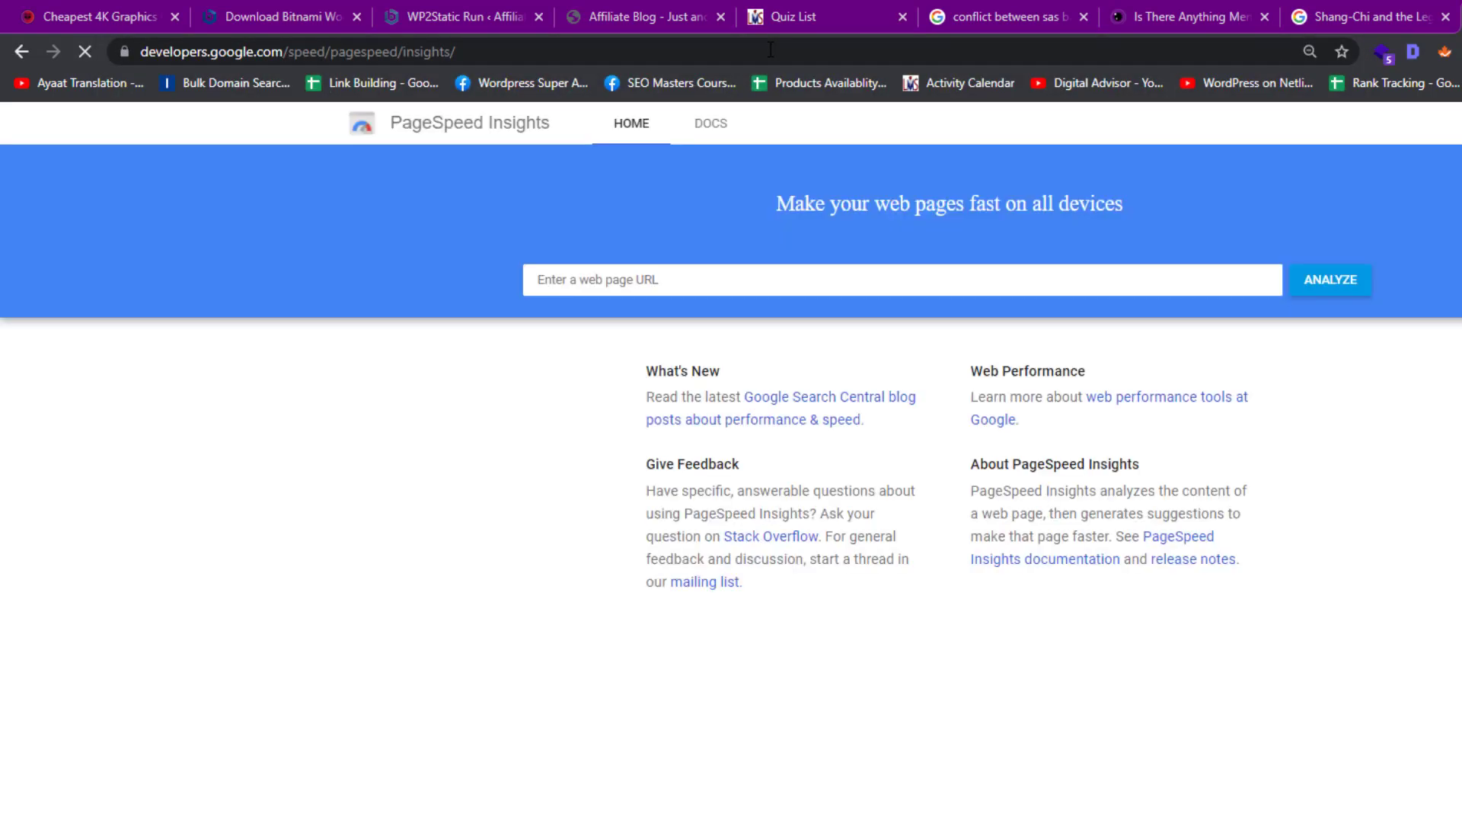
left_click(980, 281)
type("https://hosttest.netlify.app/")
left_click(1323, 288)
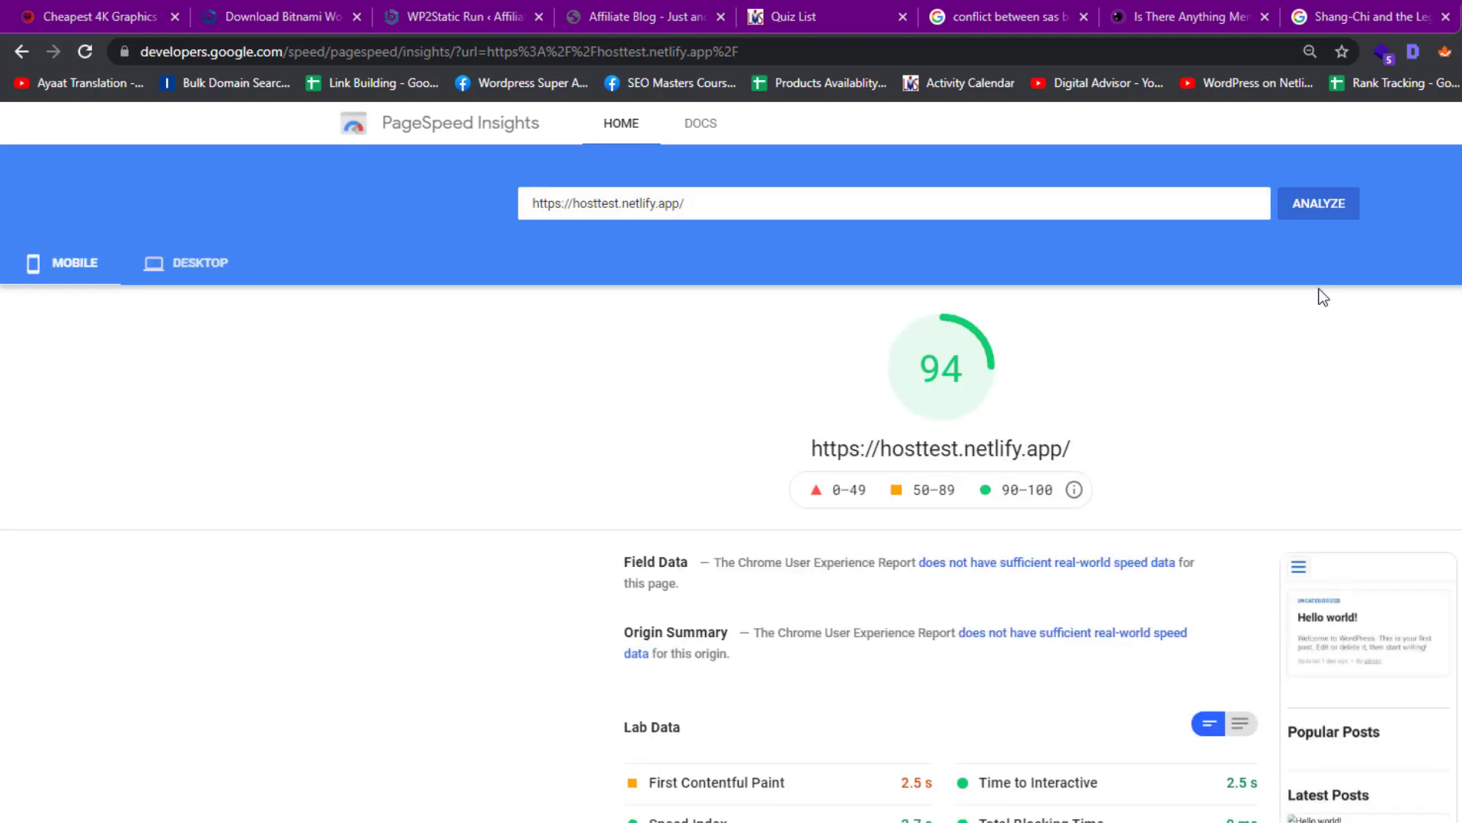
Review the mobile score of 94, then view the desktop results showing 0.7 s First Contentful Paint
scroll(532, 451, "down", 6)
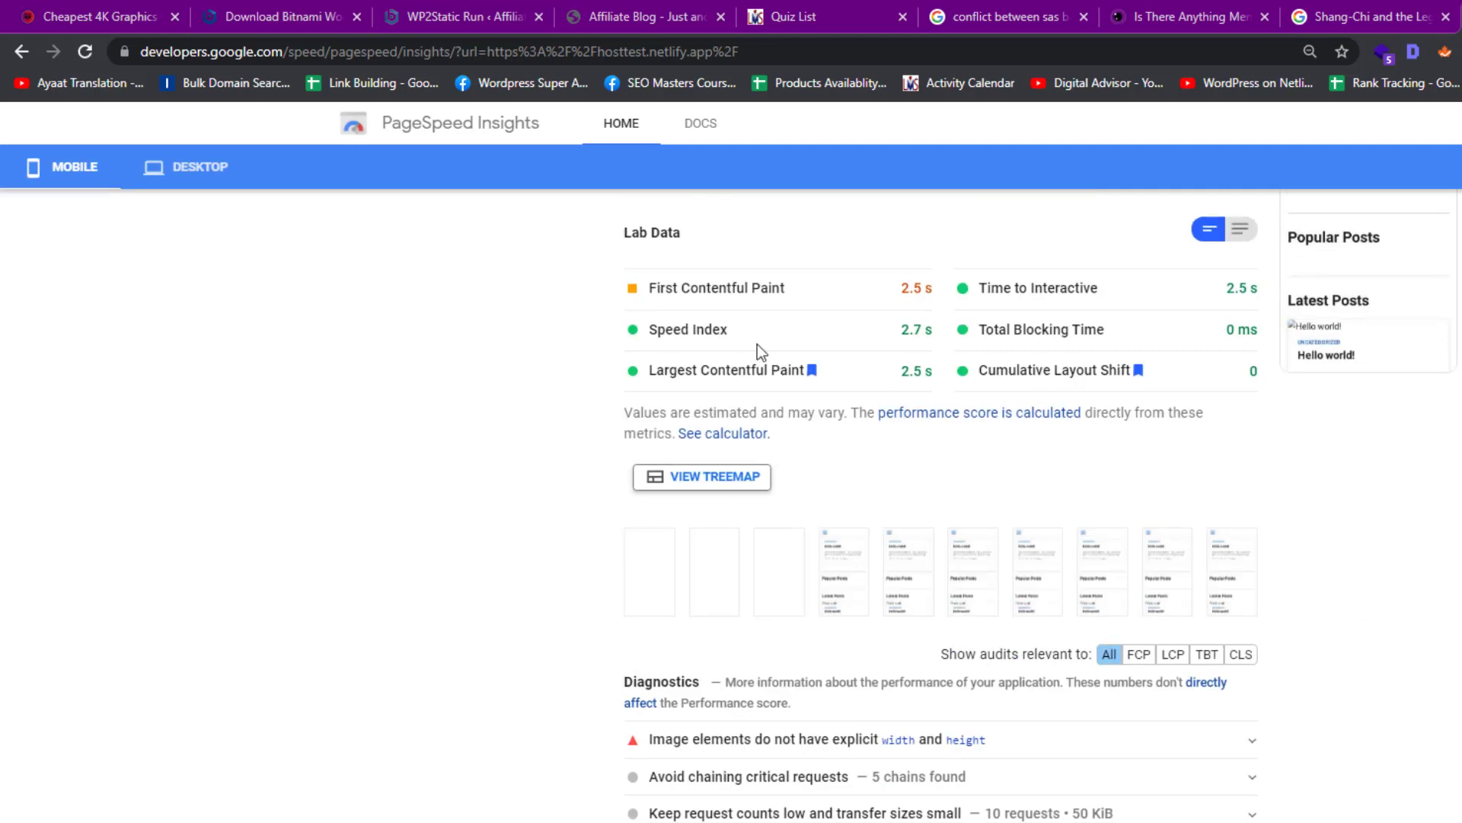
scroll(823, 442, "down", 5)
scroll(548, 473, "up", 7)
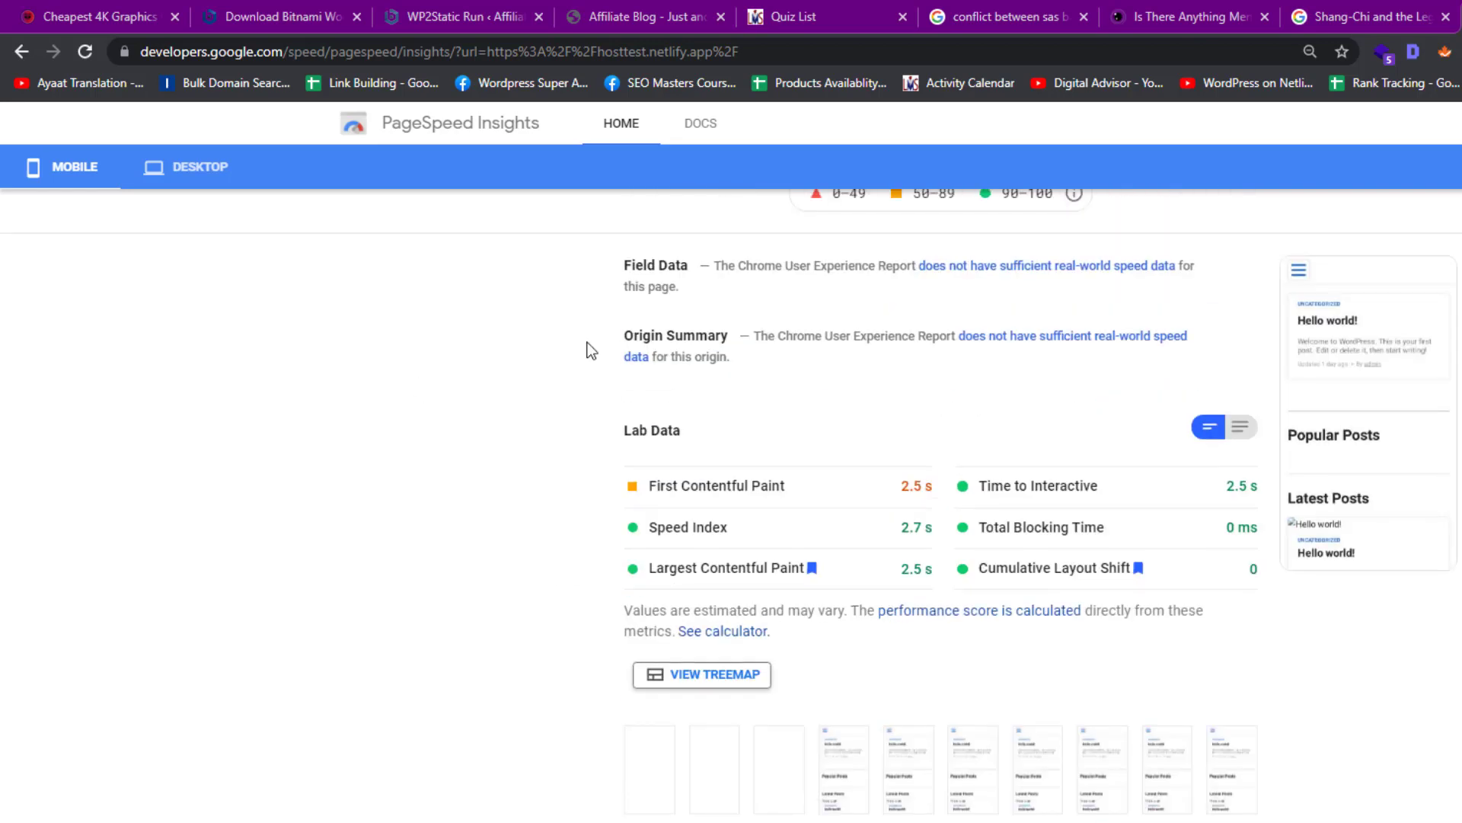
left_click(157, 180)
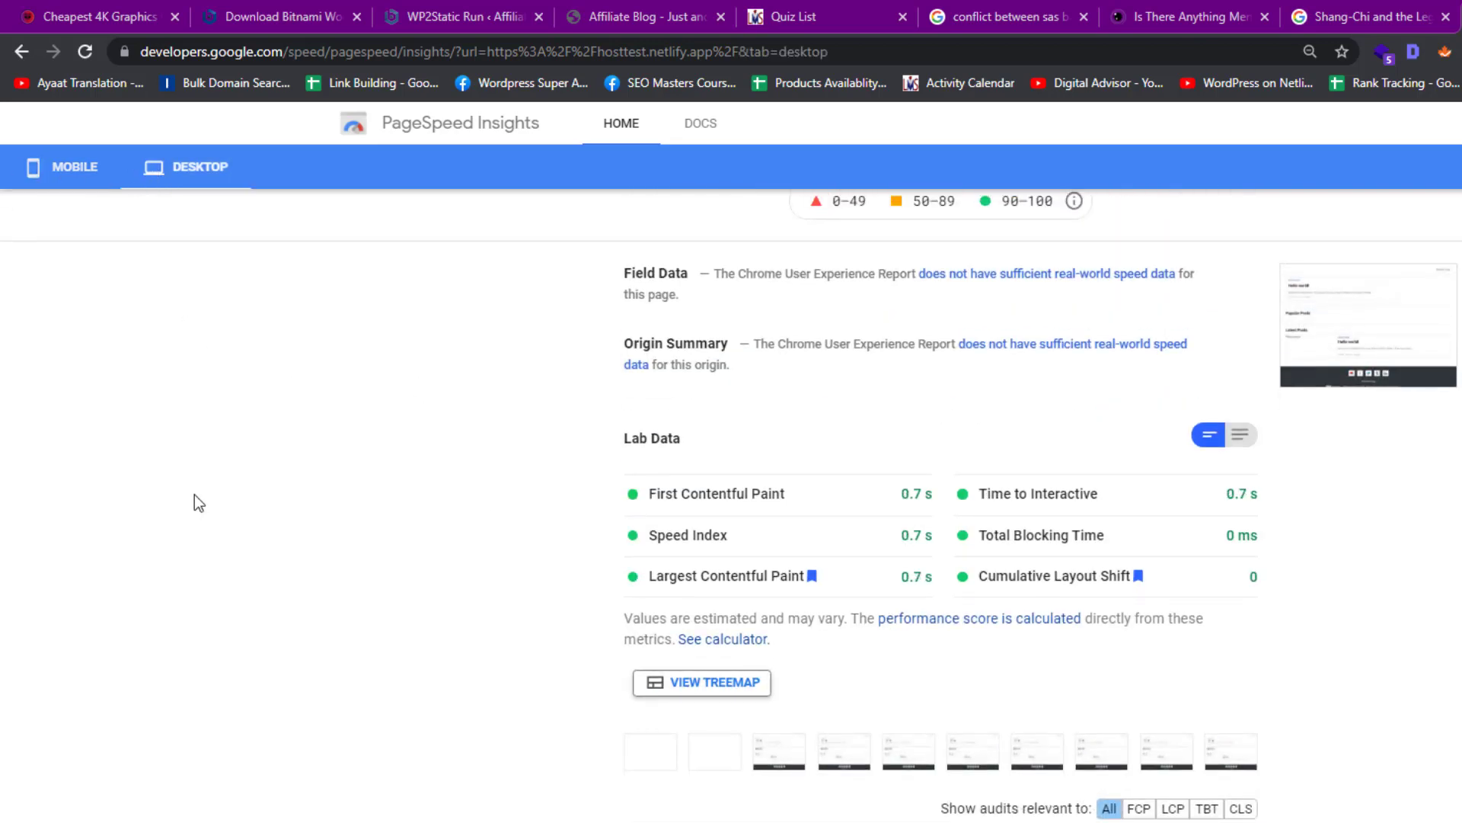